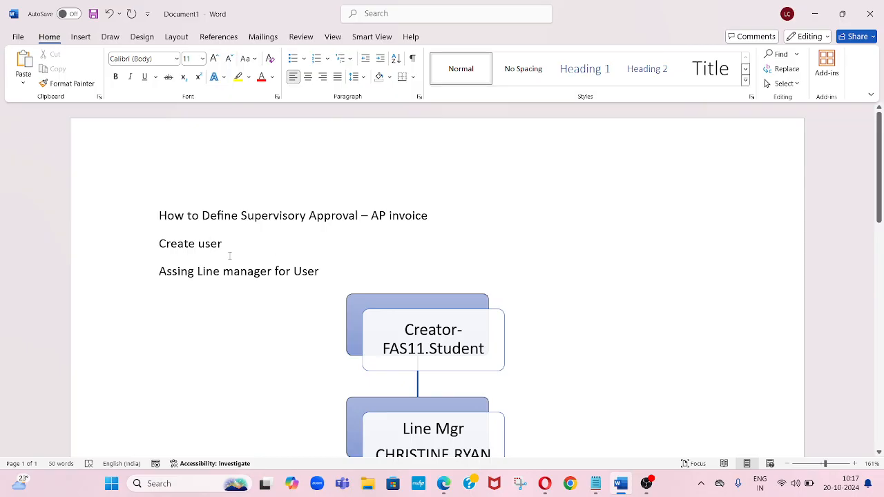
- Review the supervisory approval hierarchy diagram of creator and line managers in the document
scroll(246, 249, "down", 4)
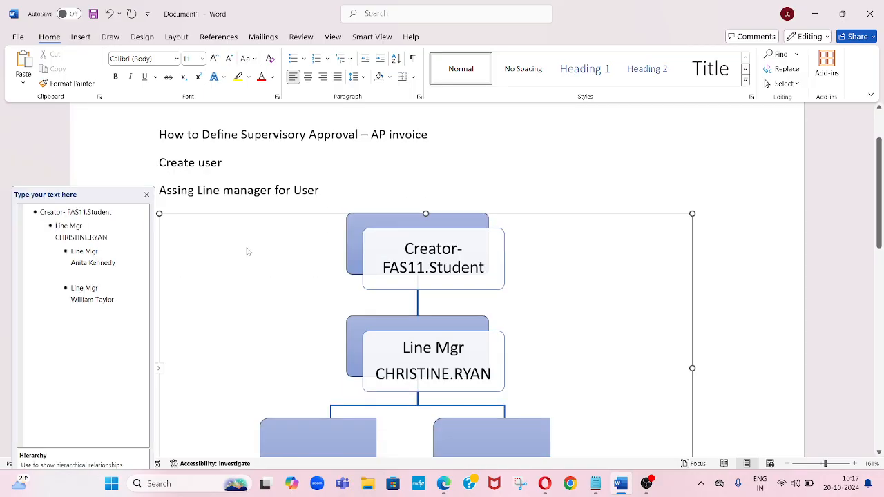
scroll(248, 251, "up", 1)
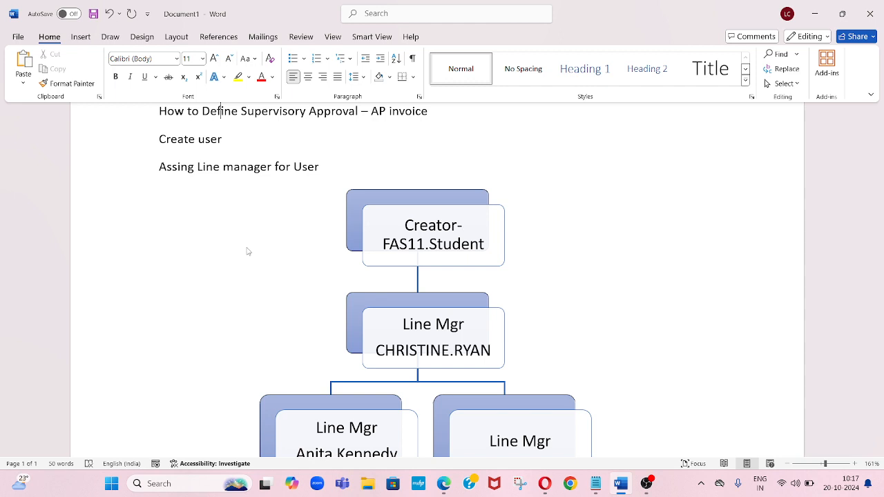
left_click(542, 323)
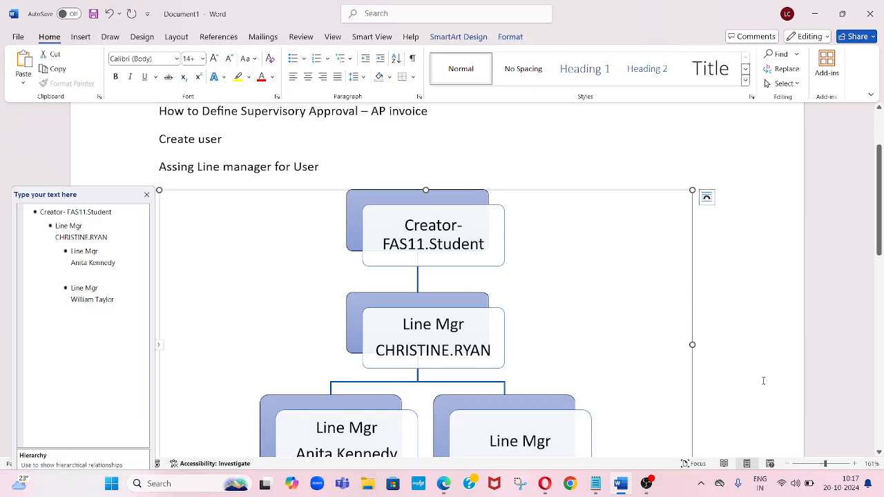
scroll(725, 339, "down", 1)
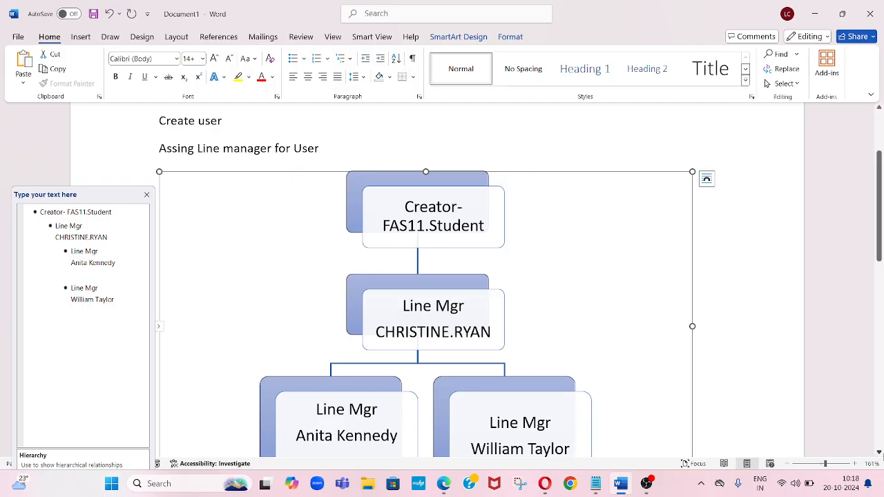
left_click(879, 453)
left_click(879, 452)
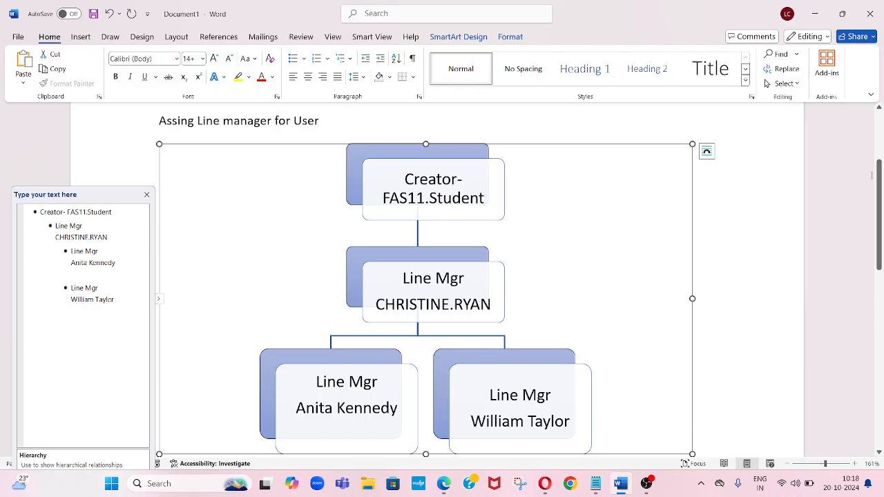
scroll(871, 176, "up", 3)
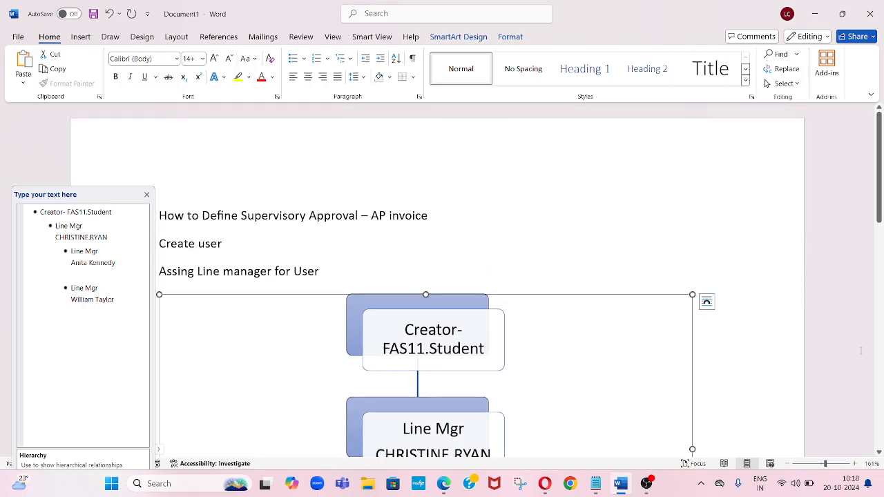
left_click(881, 408)
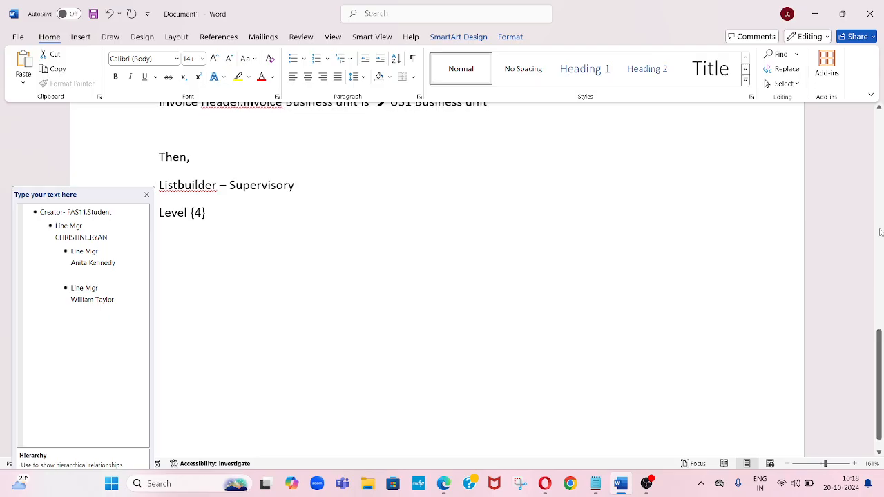
left_click(880, 155)
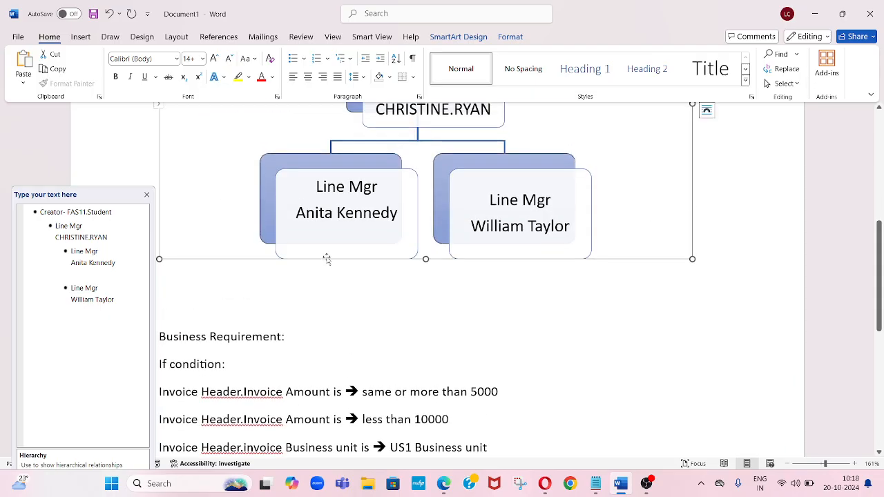
- Review the business requirement conditions and the Listbuilder Supervisory Level {4} rule below the diagram
left_click(321, 303)
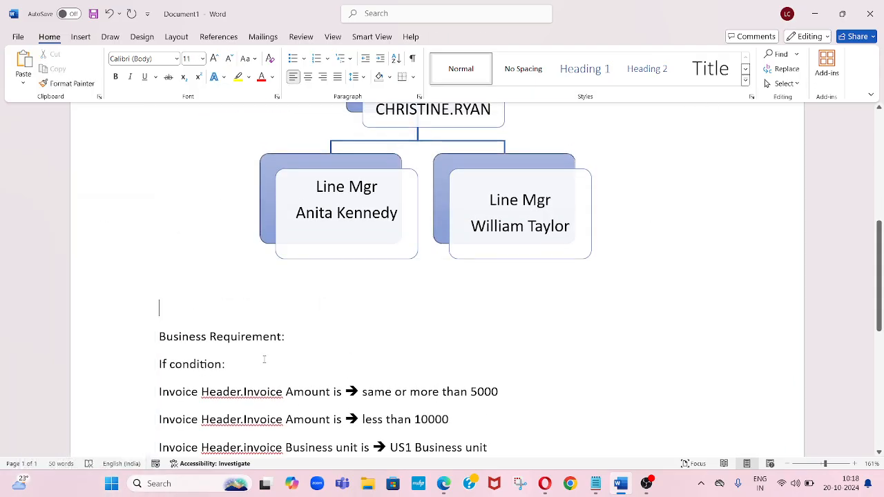
key("Down")
key("Down")
key("Down")
left_click(879, 452)
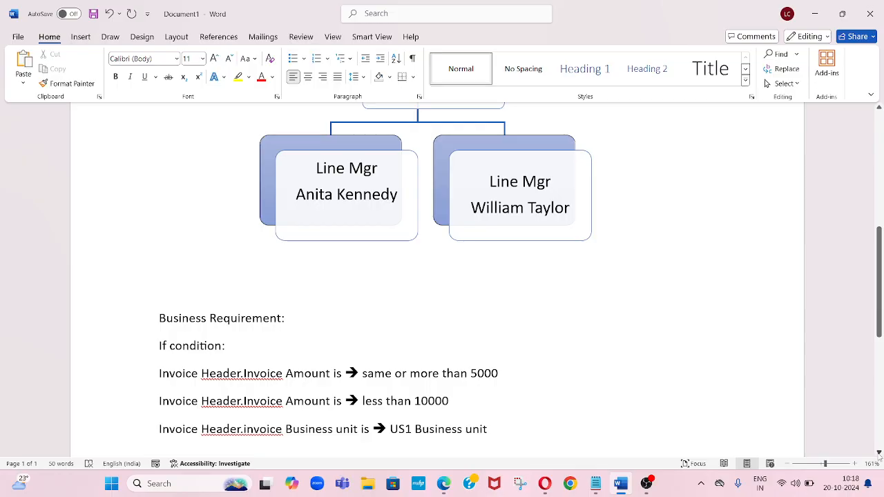
left_click(878, 452)
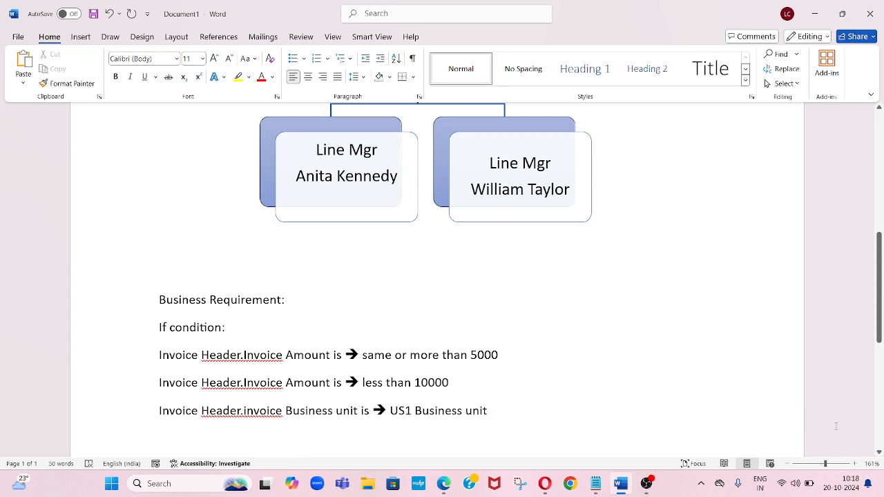
left_click(878, 453)
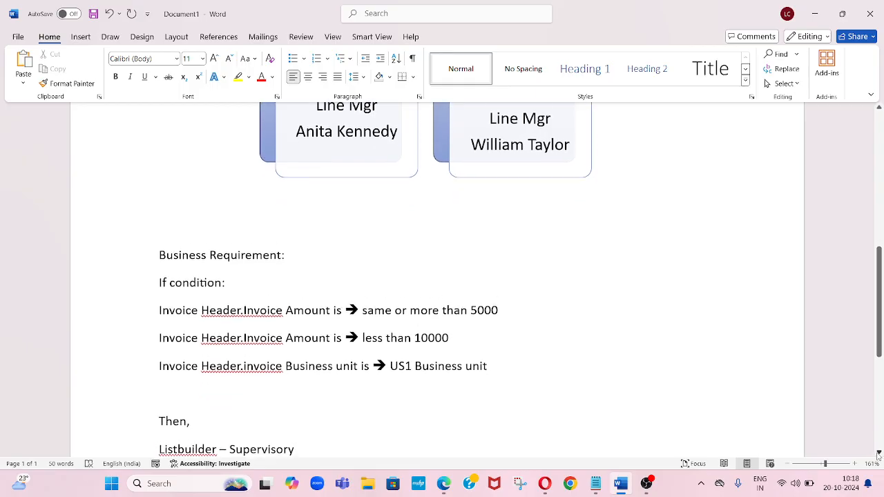
left_click(878, 452)
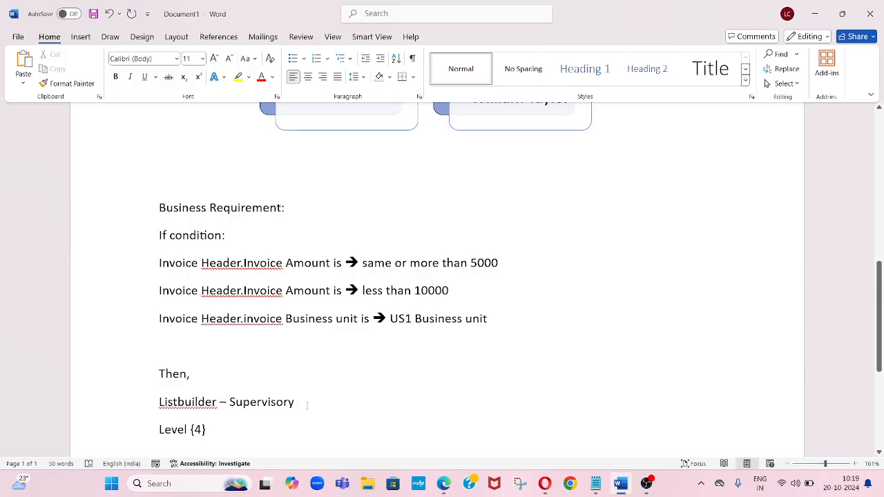
left_click(219, 428)
scroll(877, 447, "down", 5)
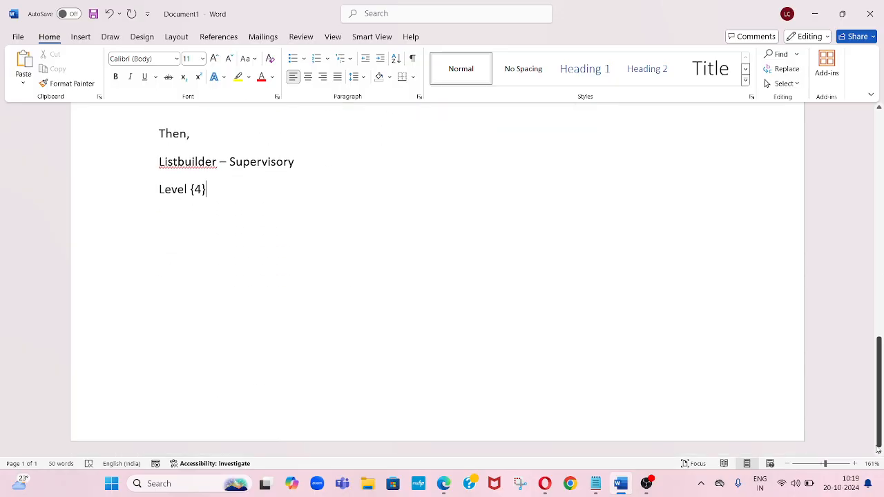
scroll(880, 236, "up", 15)
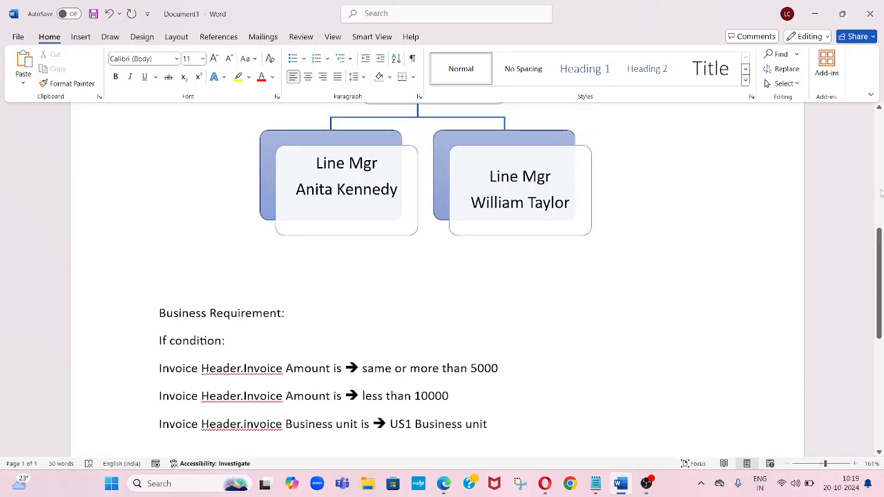
scroll(880, 146, "up", 1)
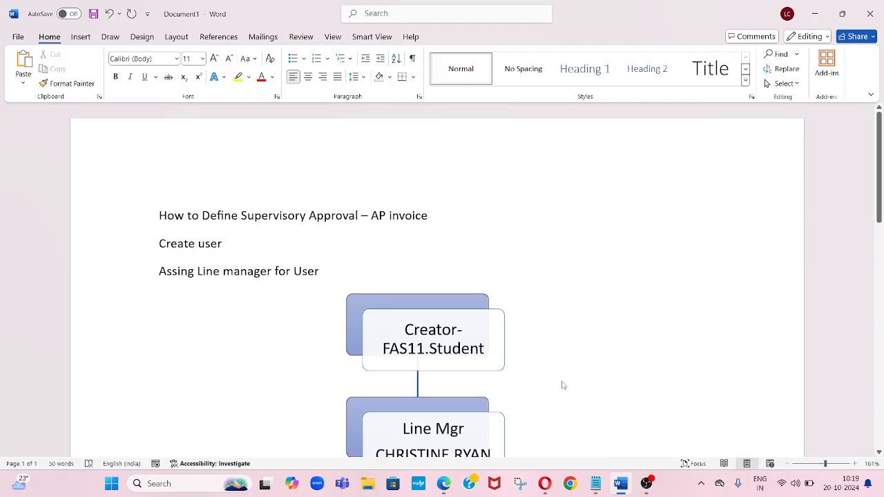
mouse_move(545, 483)
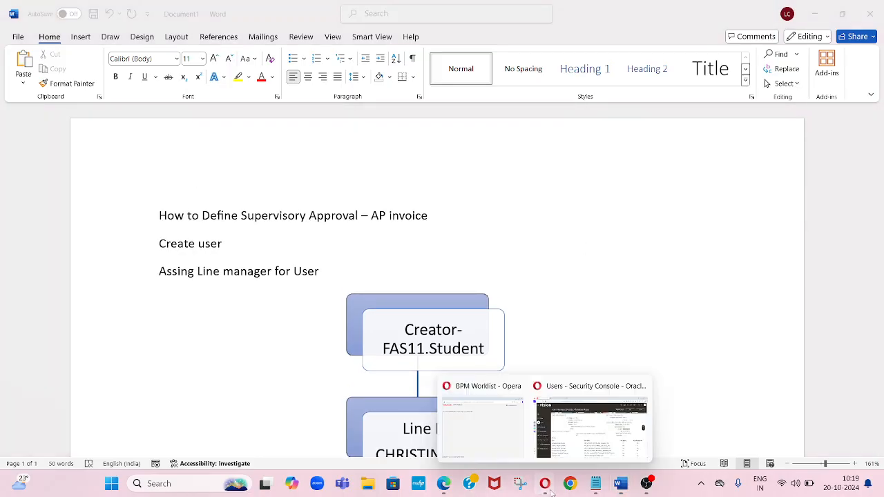
left_click(571, 448)
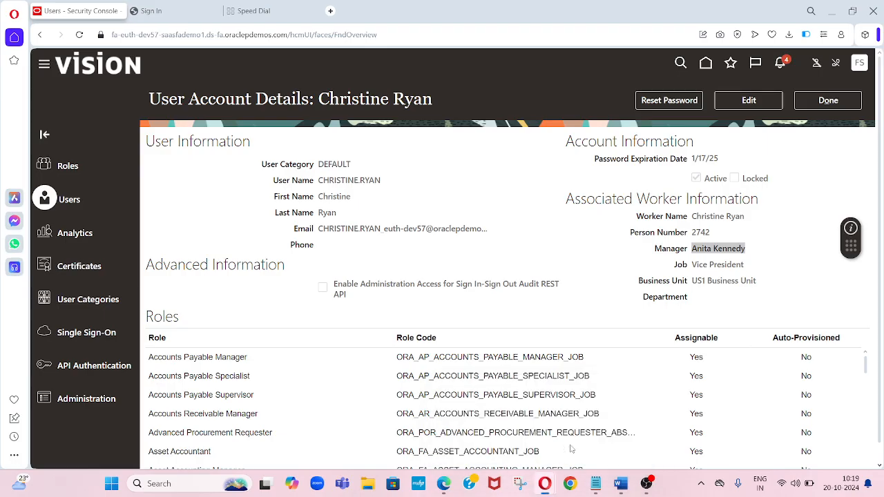
left_click(565, 224)
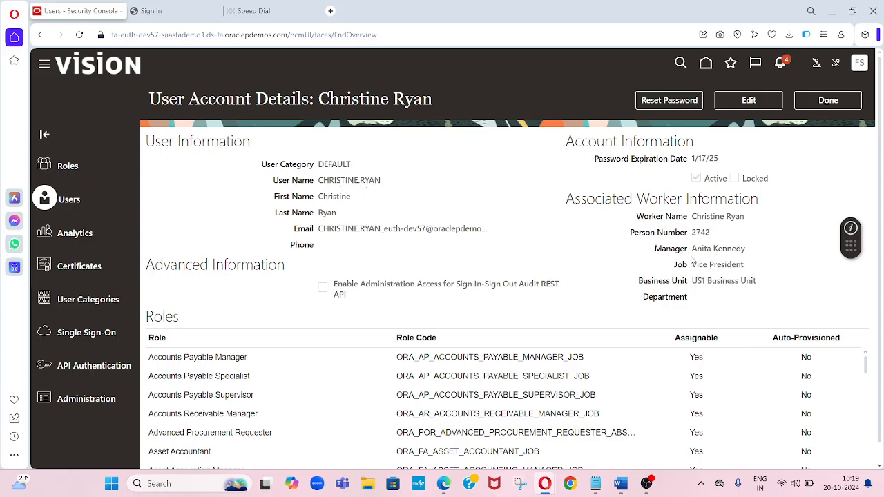
left_click_drag(745, 249, 690, 249)
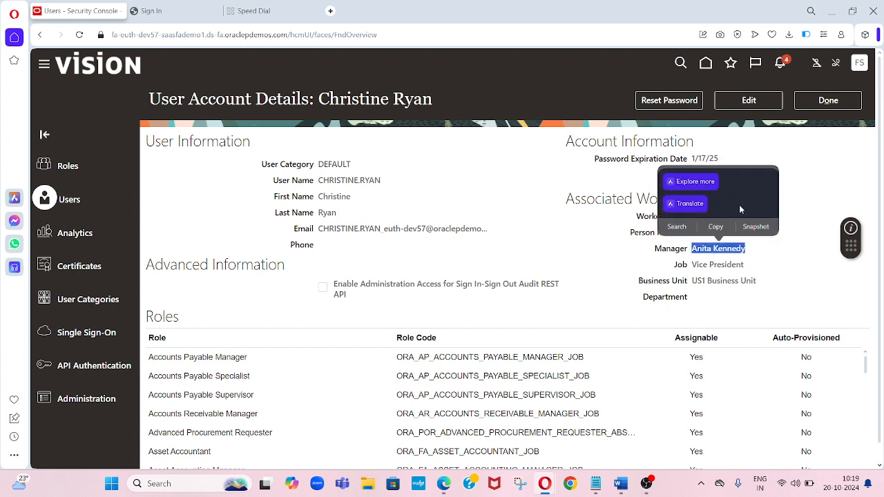
left_click(828, 100)
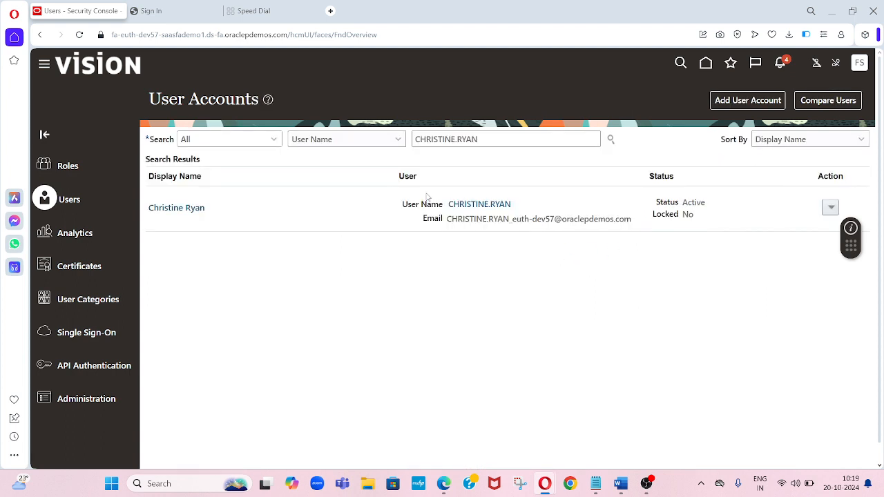
triple_click(494, 140)
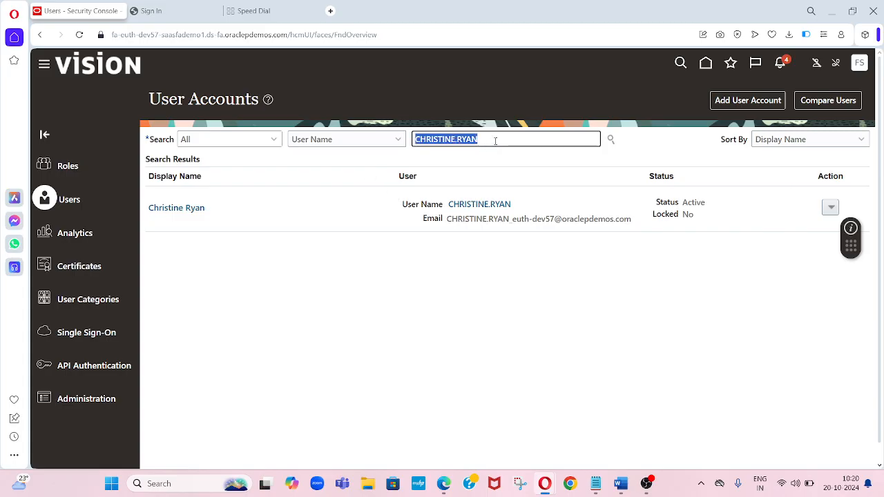
key("BackSpace")
left_click(595, 484)
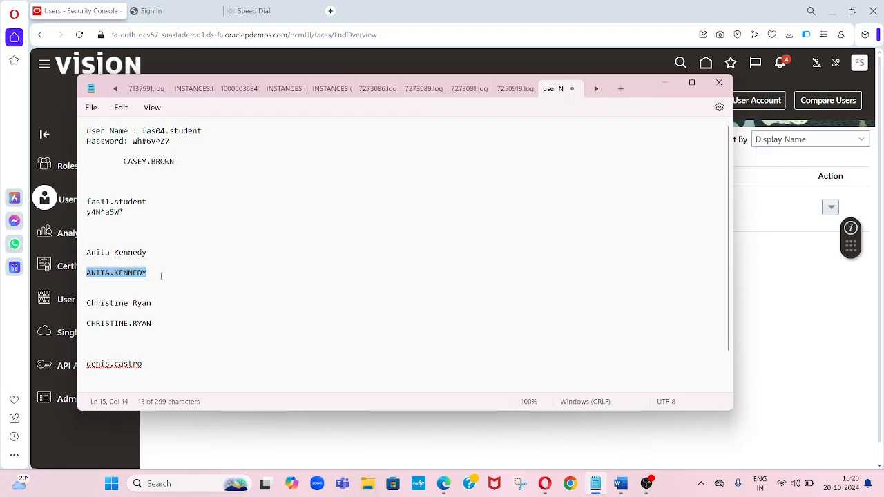
key("alt+Tab")
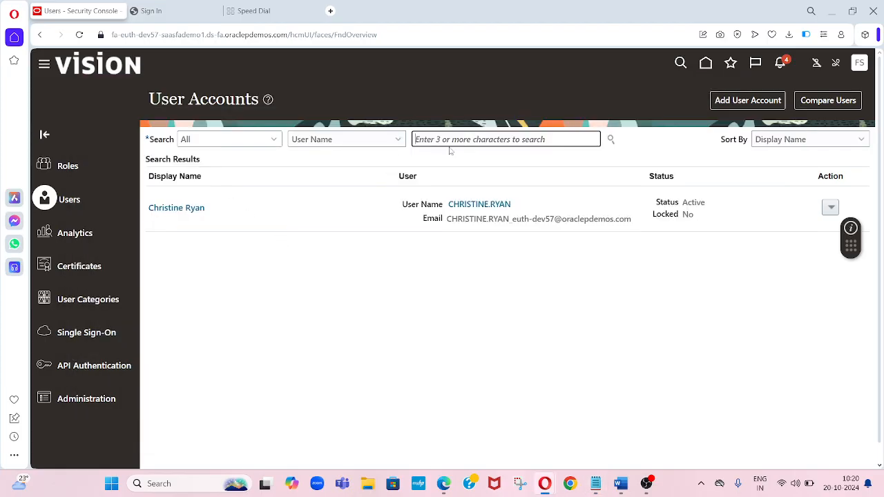
left_click(454, 140)
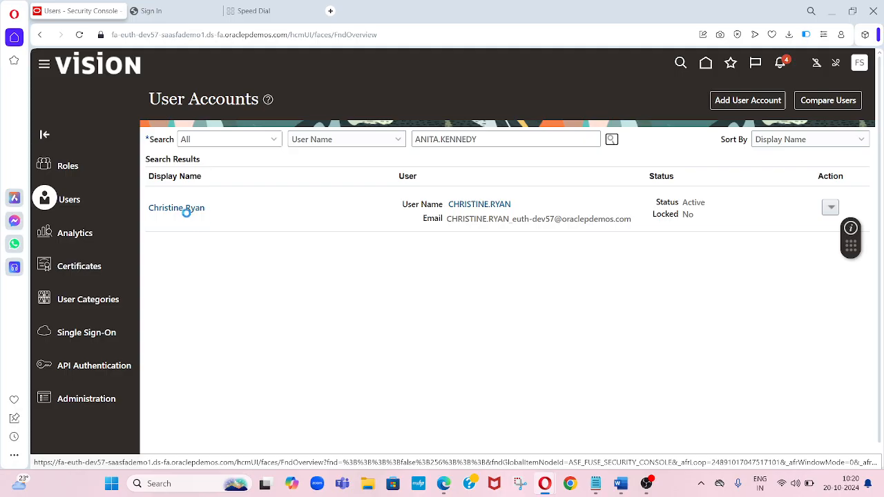
left_click(190, 209)
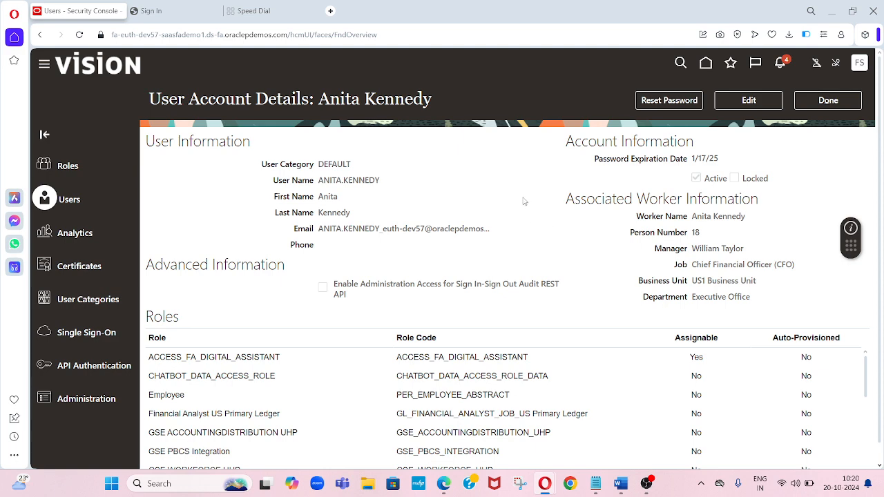
key("alt+Tab")
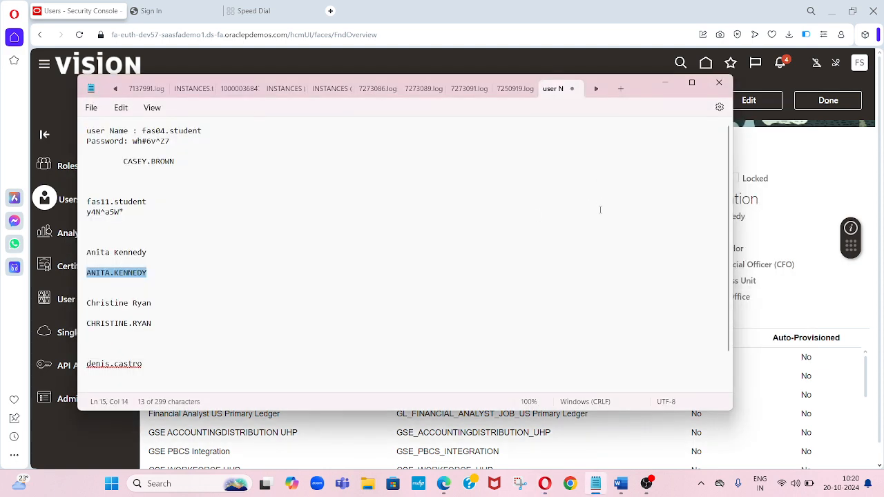
key("alt+Tab")
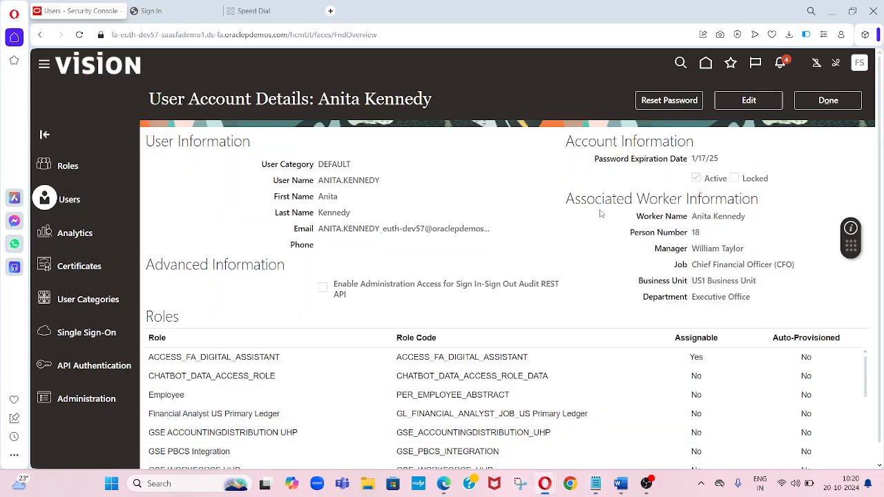
left_click(827, 101)
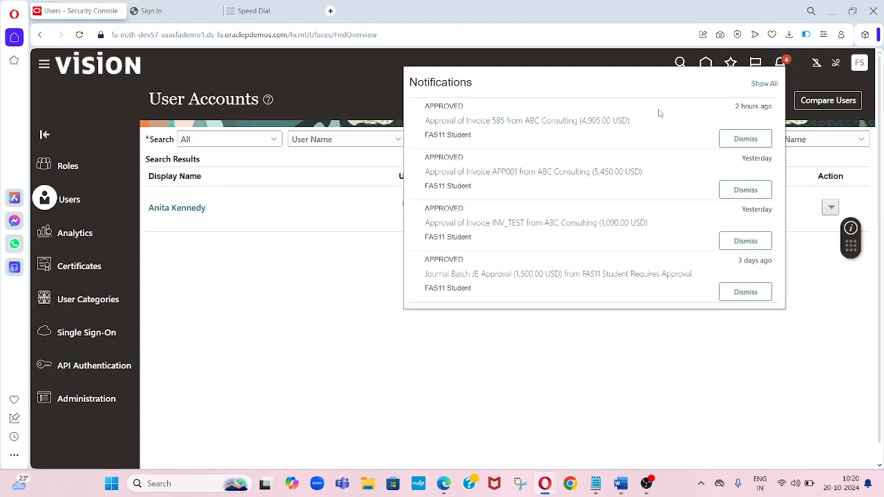
- Open all notifications, launch the BPM Worklist, and maximize its window
left_click(760, 83)
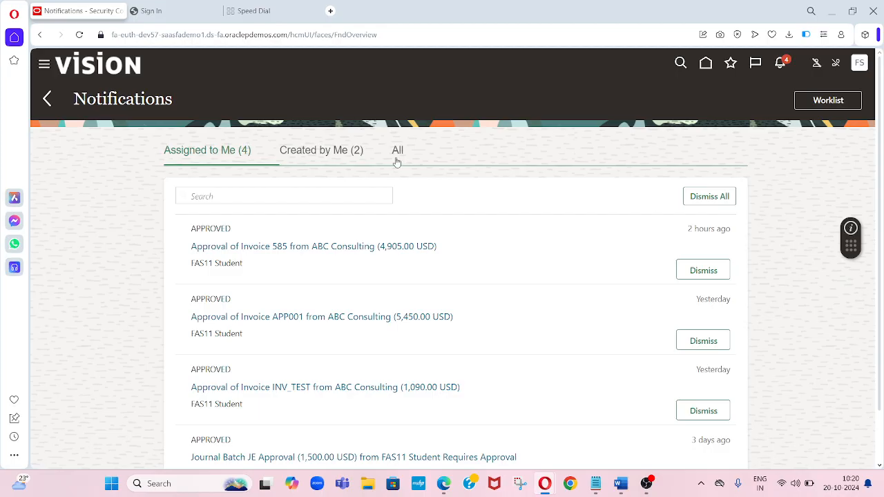
left_click(805, 104)
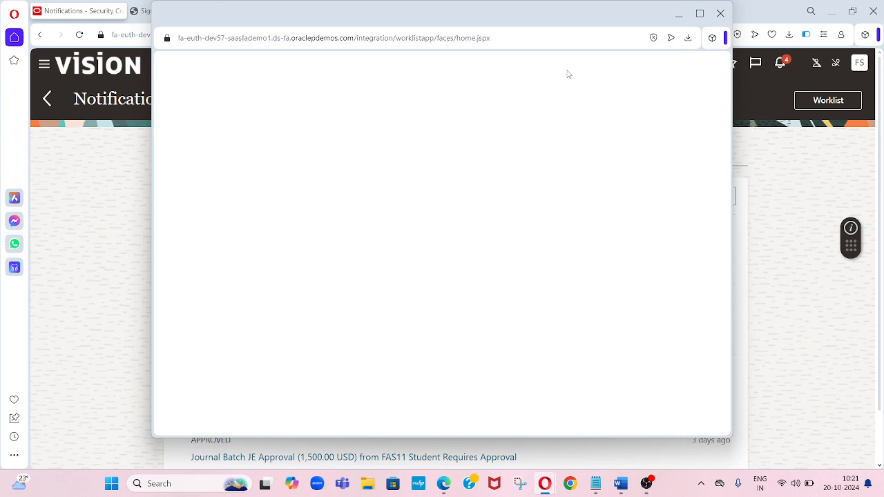
left_click(699, 13)
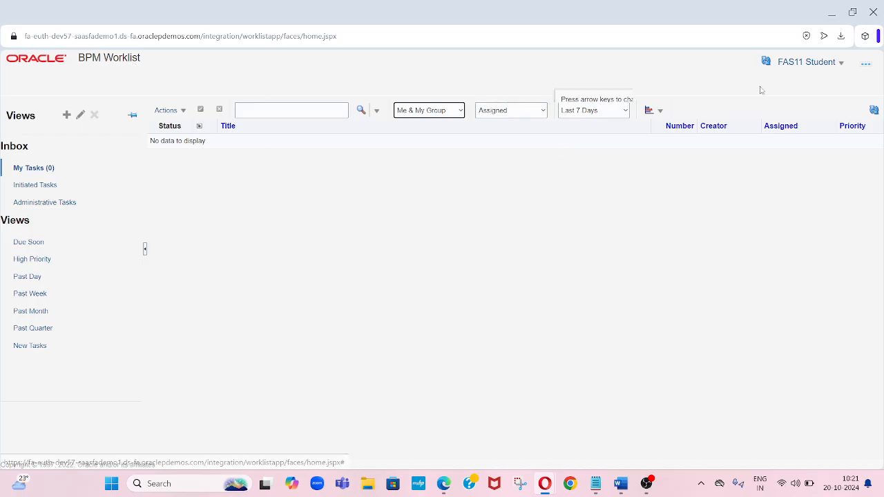
- Open BPM Worklist administration, search the tasks to be configured for FinAp, and open FinApInvoiceApproval
left_click(840, 64)
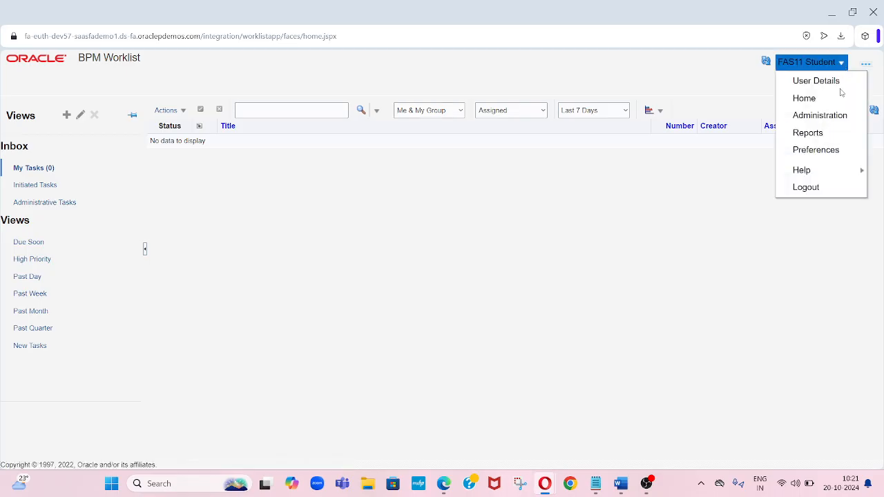
left_click(819, 116)
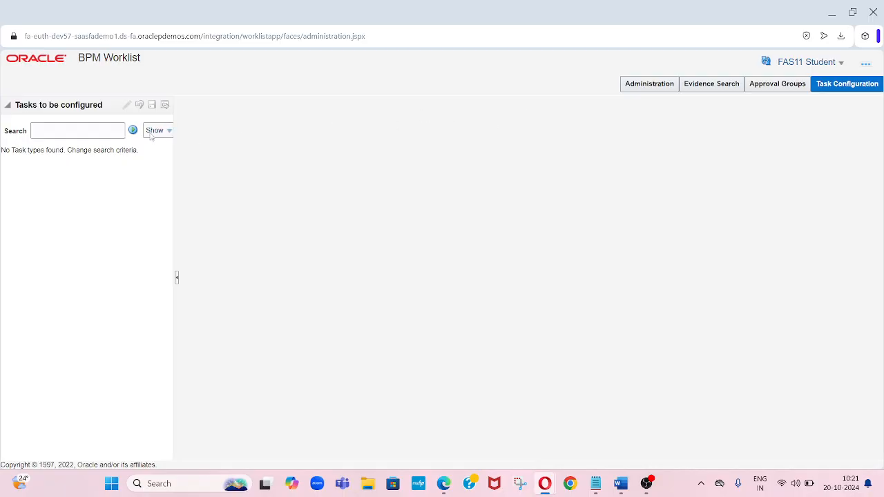
left_click(114, 131)
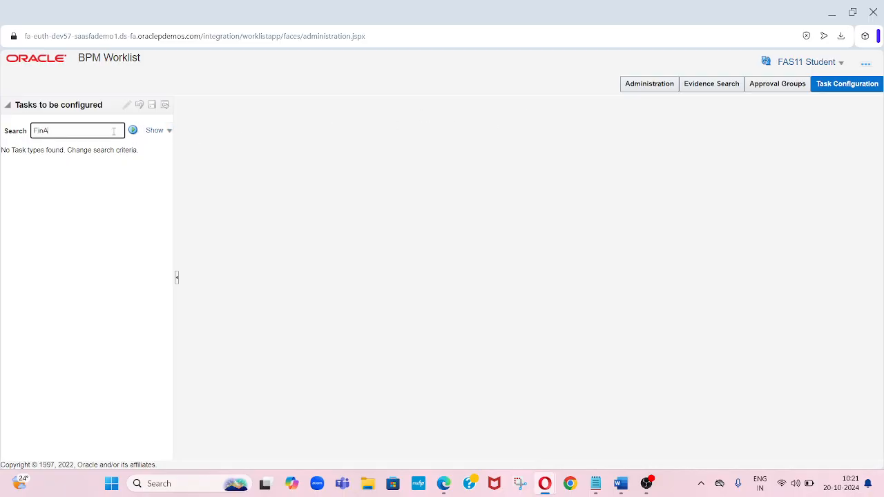
left_click(132, 129)
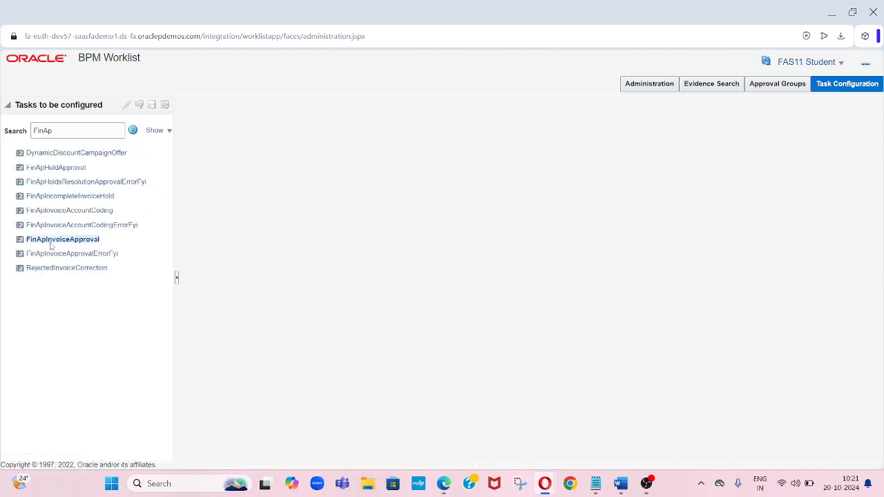
left_click(53, 243)
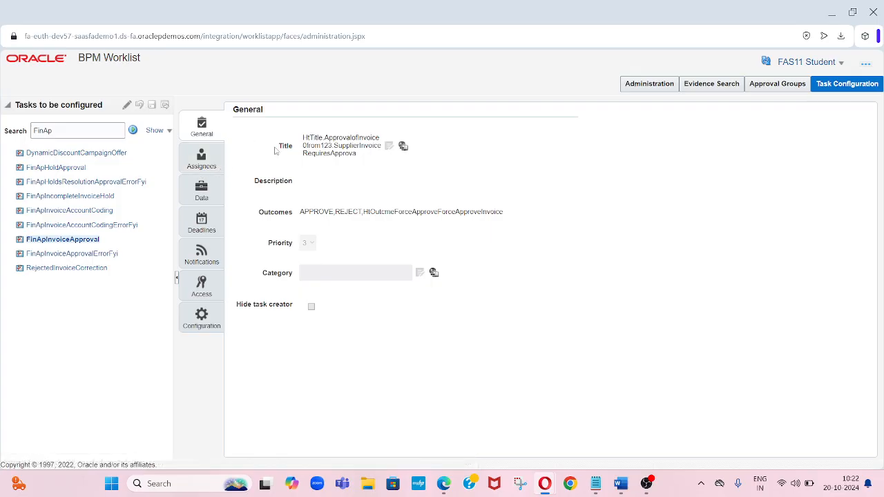
- Edit the FinApInvoiceApproval task and go to the rules of the invoice document approval stage in its assignees diagram
left_click(127, 107)
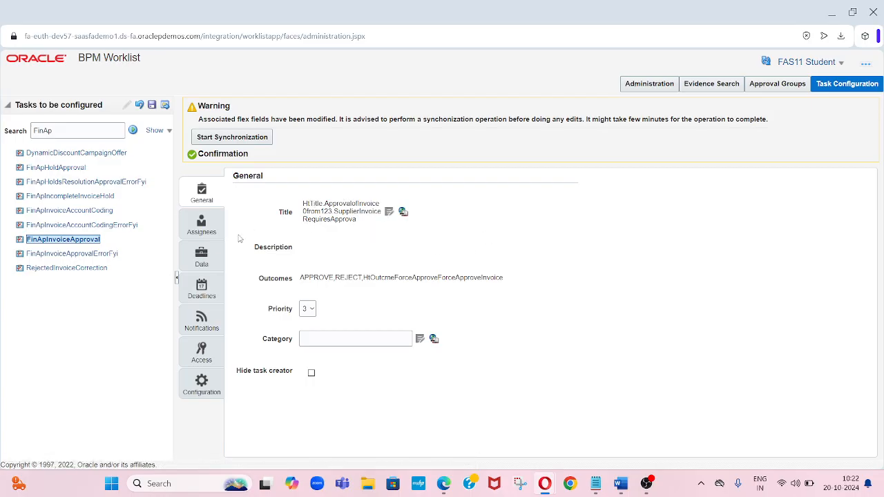
left_click(205, 237)
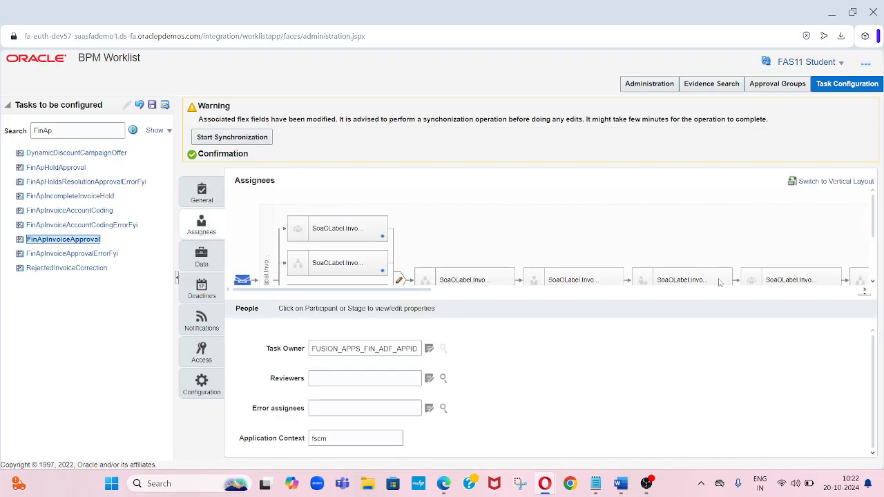
left_click(871, 284)
left_click(872, 284)
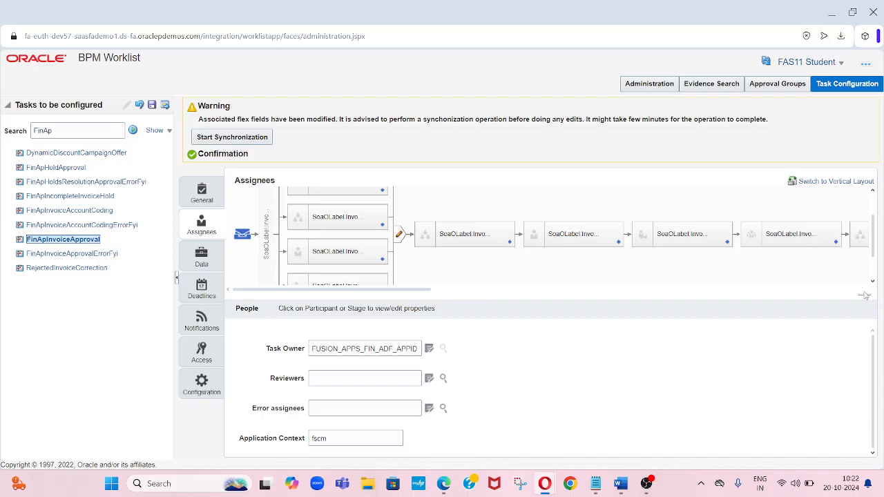
left_click(862, 293)
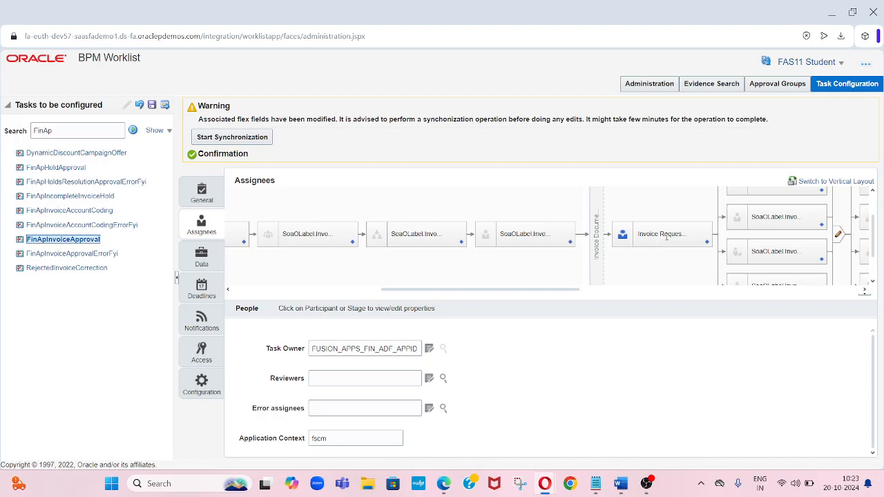
left_click(863, 291)
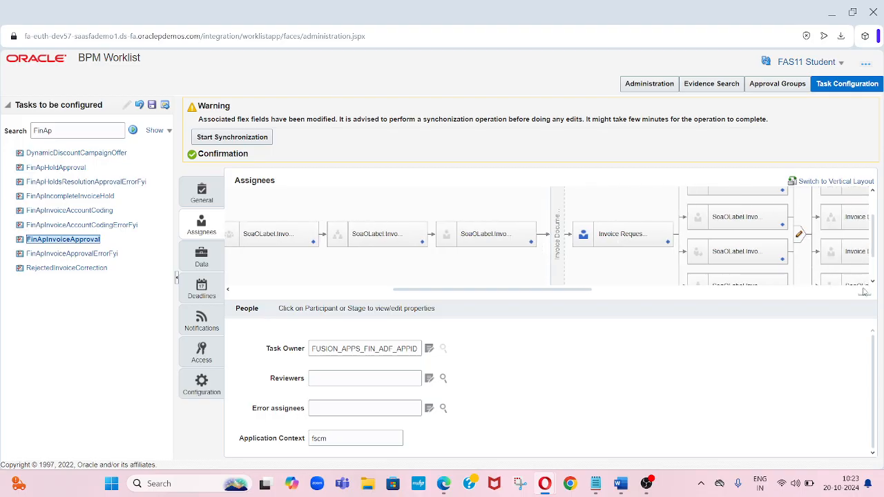
left_click(864, 291)
left_click(864, 291)
left_click(864, 291)
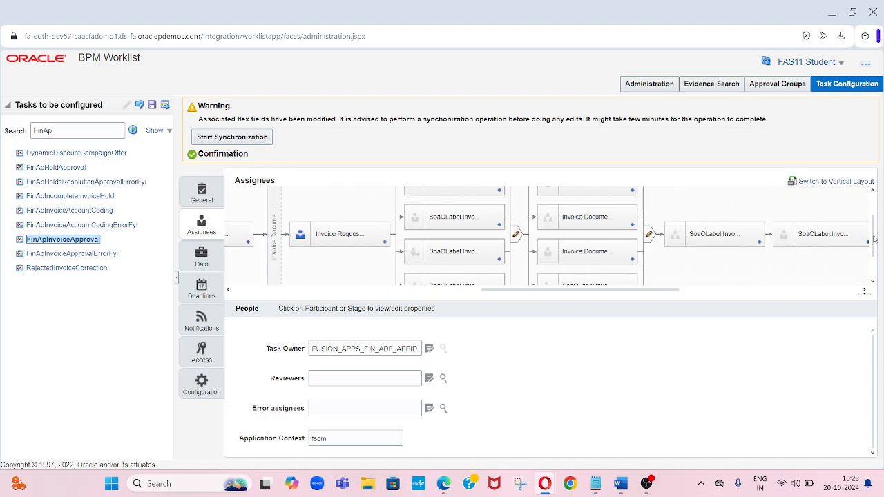
left_click(872, 193)
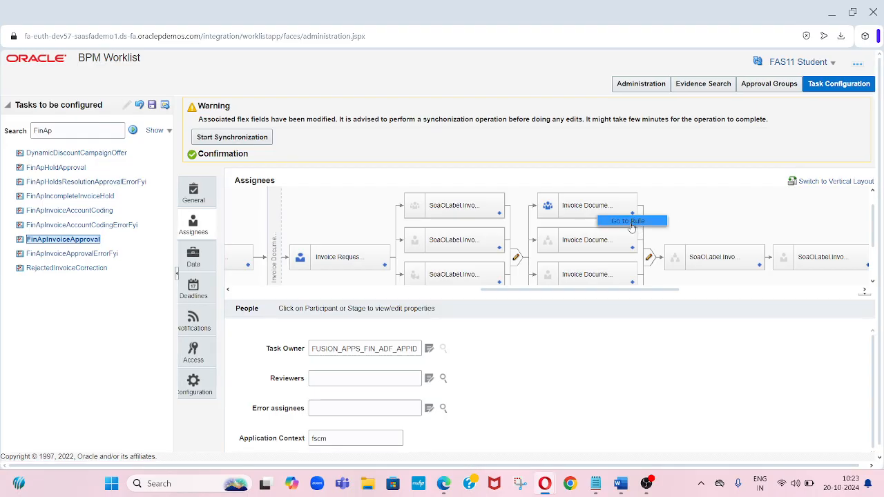
left_click(631, 222)
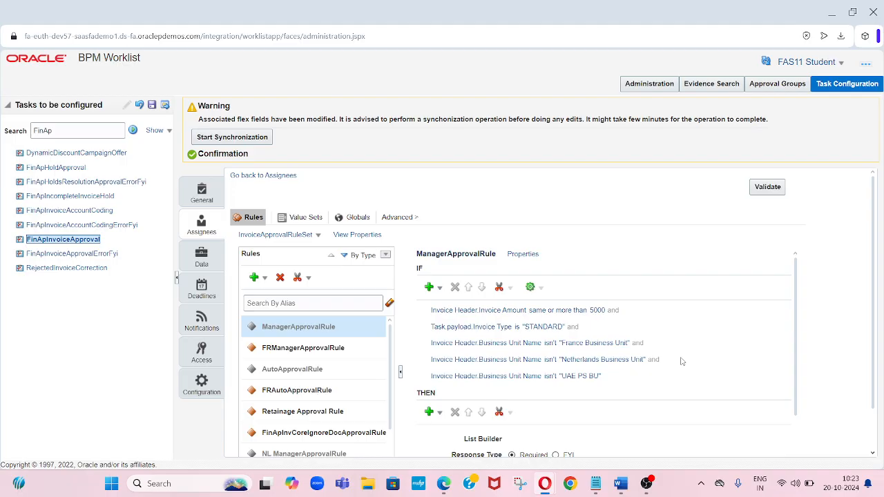
- Select the NL _TEST_SuperVisor rule in the invoice approval rule set
scroll(873, 446, "down", 1)
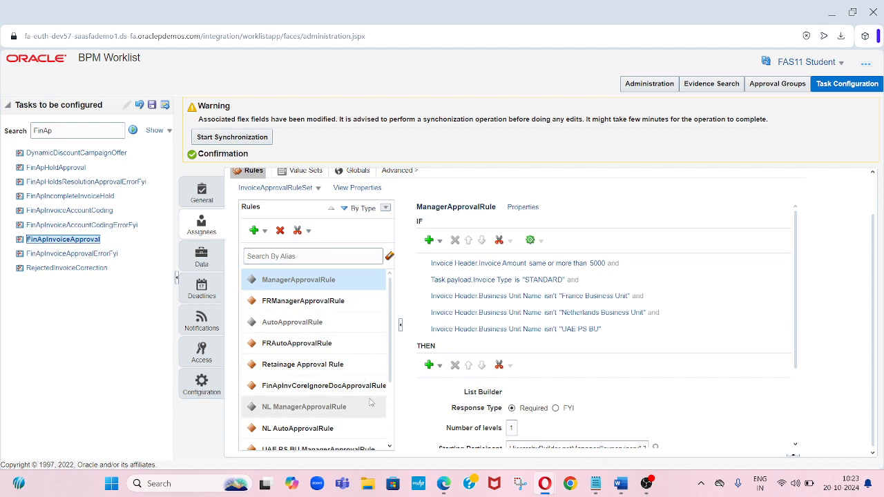
scroll(373, 428, "down", 3)
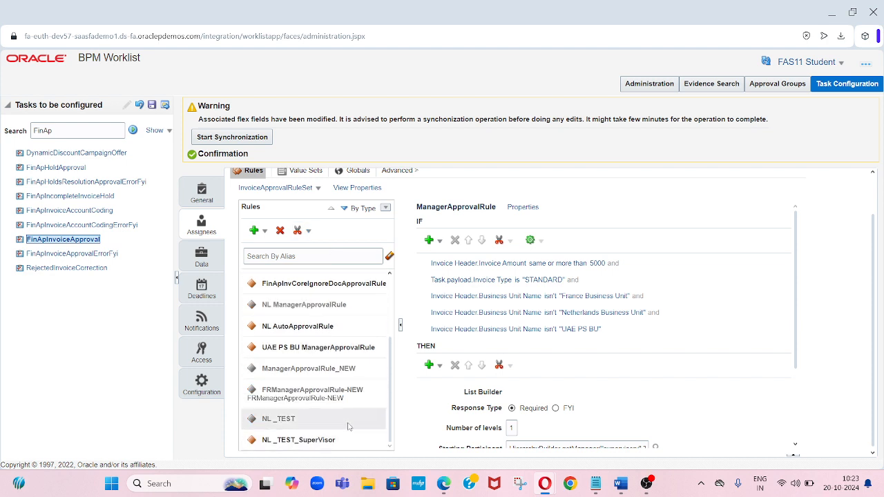
left_click(312, 440)
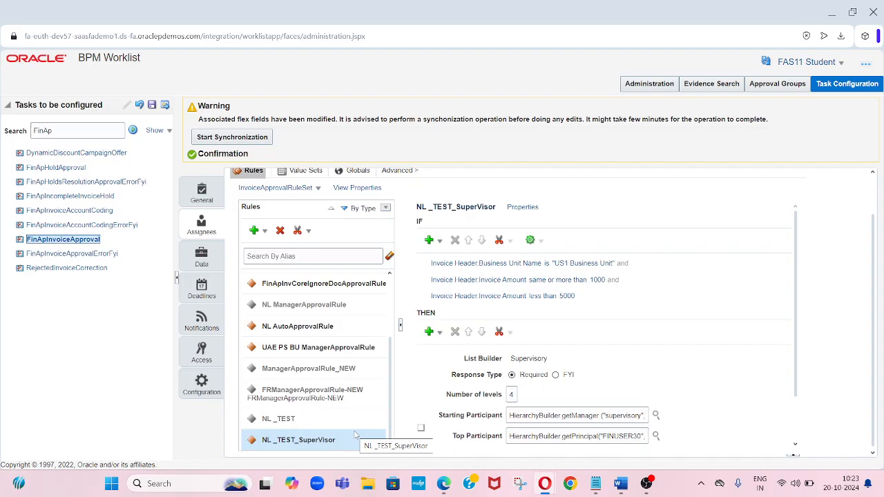
- Switch to the Word notes and review the line manager hierarchy and business requirement conditions
left_click(621, 485)
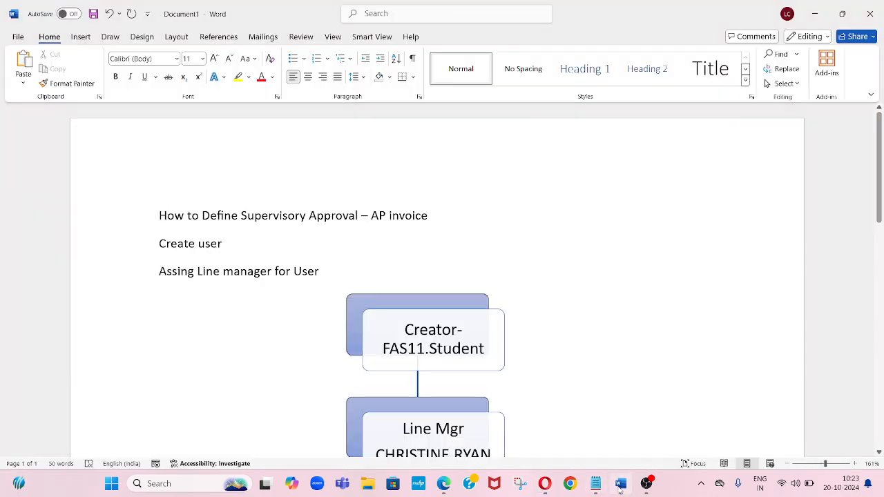
left_click(607, 379)
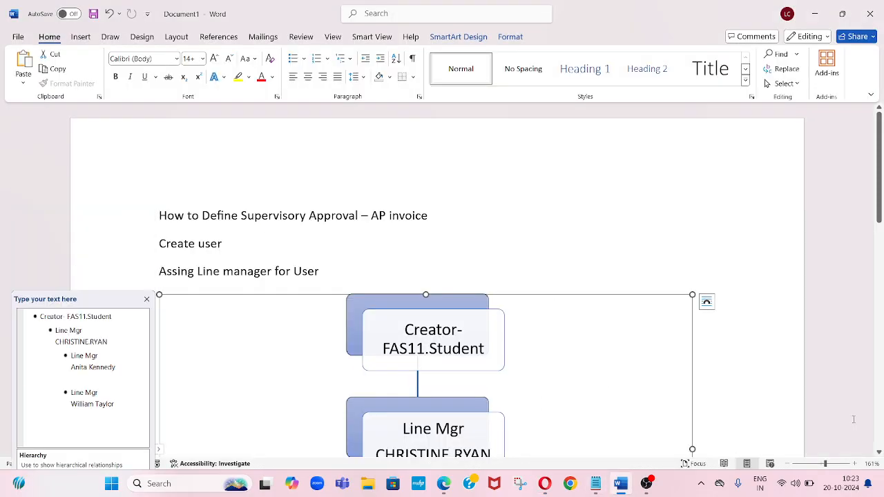
left_click(880, 434)
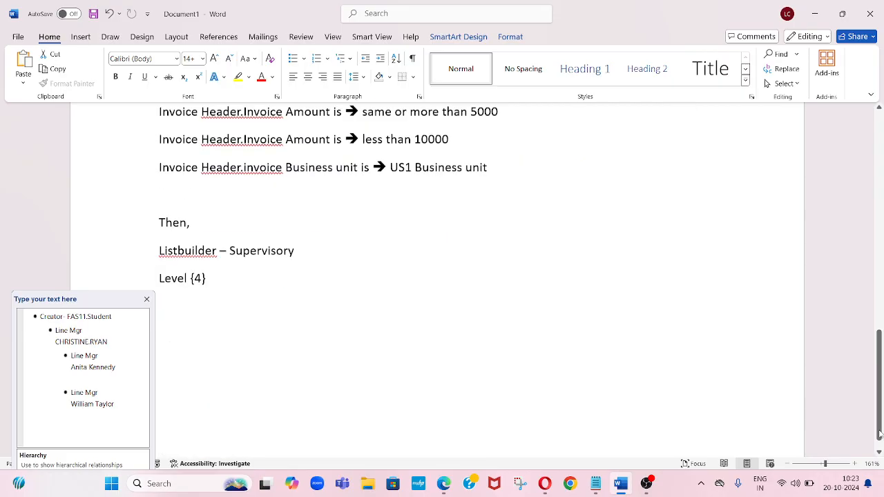
left_click(880, 169)
scroll(879, 169, "up", 1)
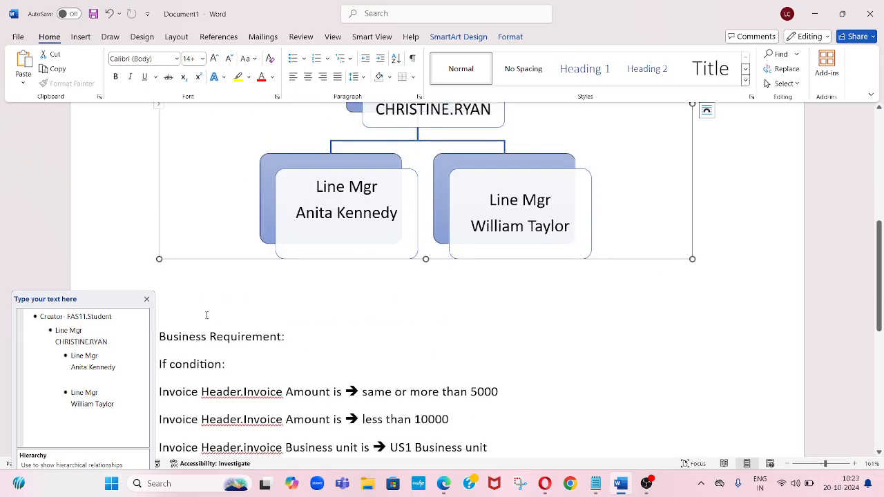
left_click(147, 299)
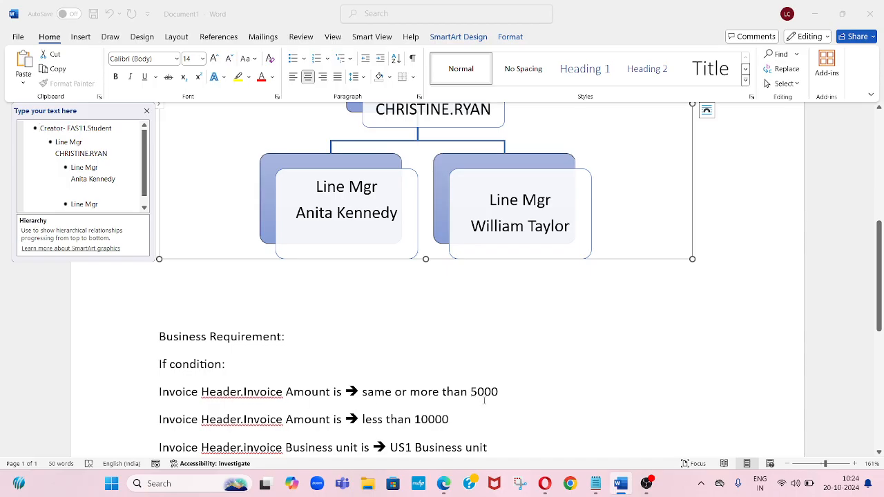
- Return to the rule and set the first invoice amount condition to same or more than 5000
key("alt+Tab")
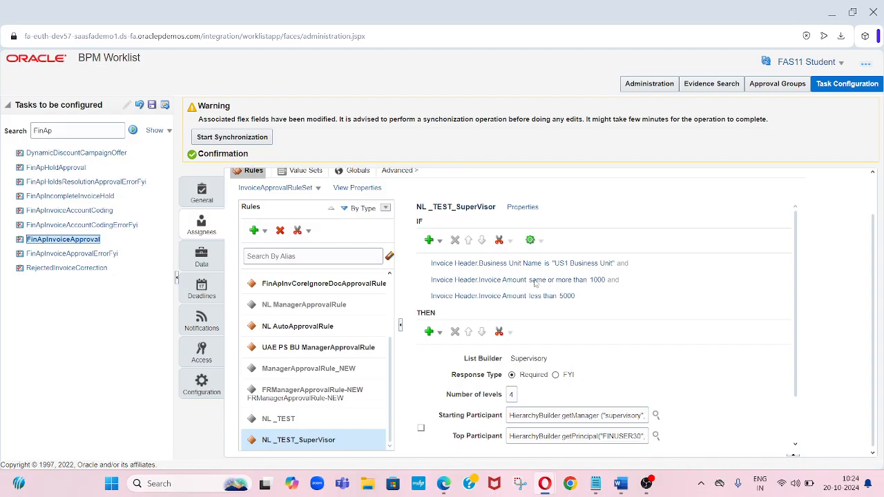
left_click(611, 281)
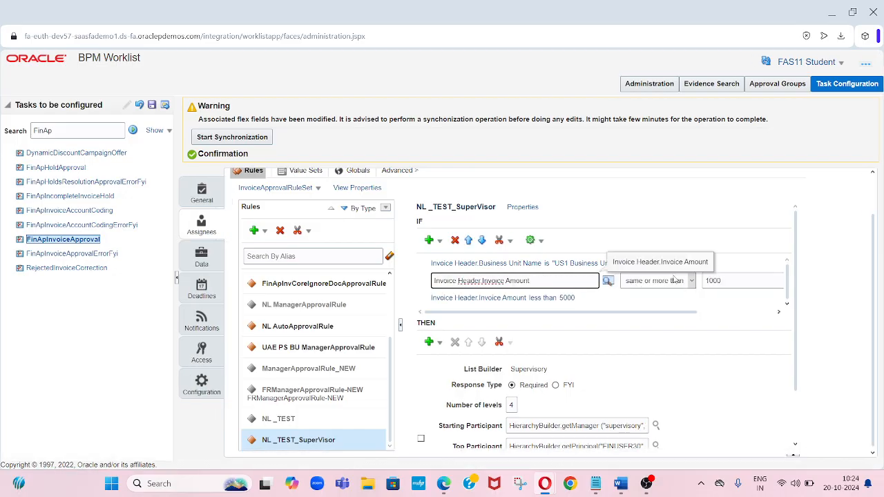
left_click(725, 280)
key("BackSpace")
key("BackSpace")
key("BackSpace")
key("BackSpace")
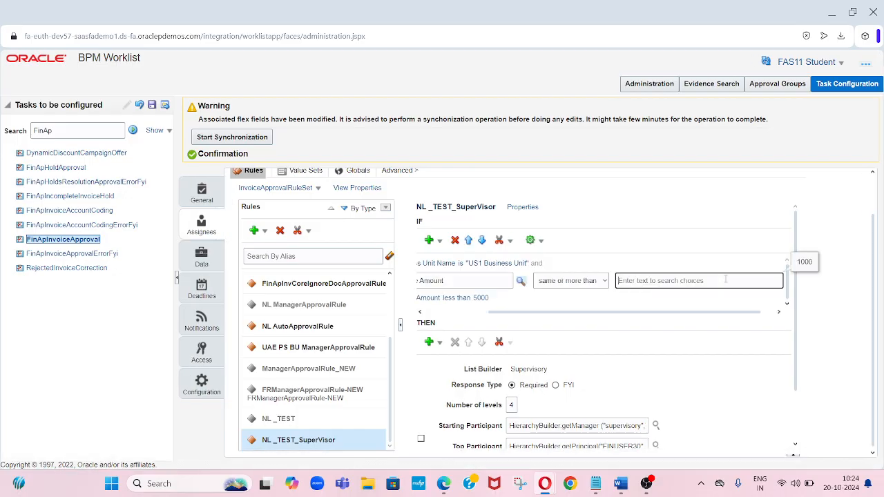
type("5000")
key("Tab")
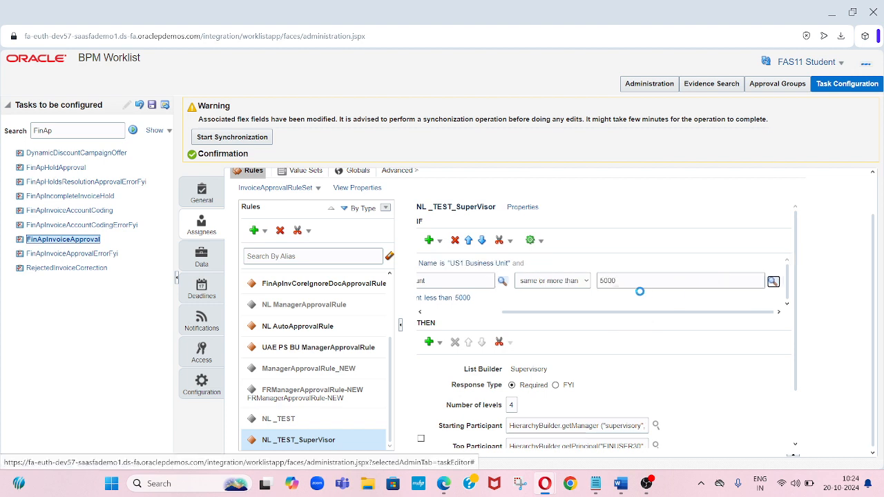
left_click(471, 313)
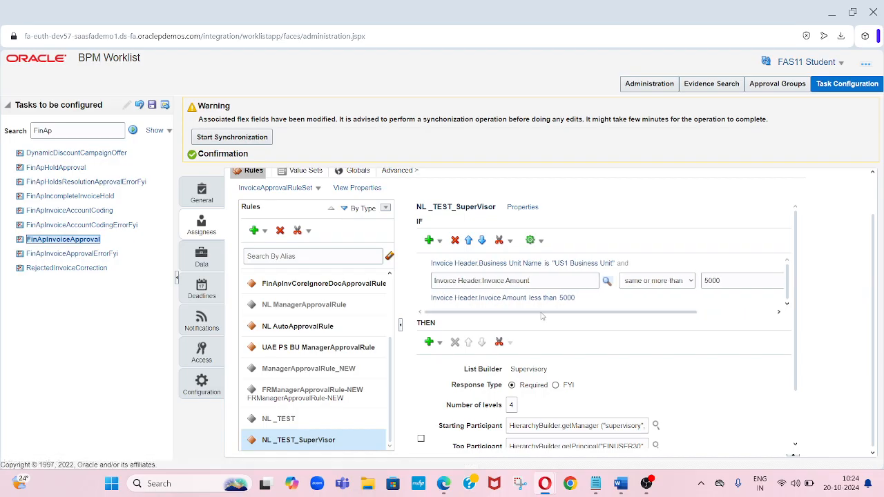
- Set the second invoice amount condition to less than 10000
left_click(491, 297)
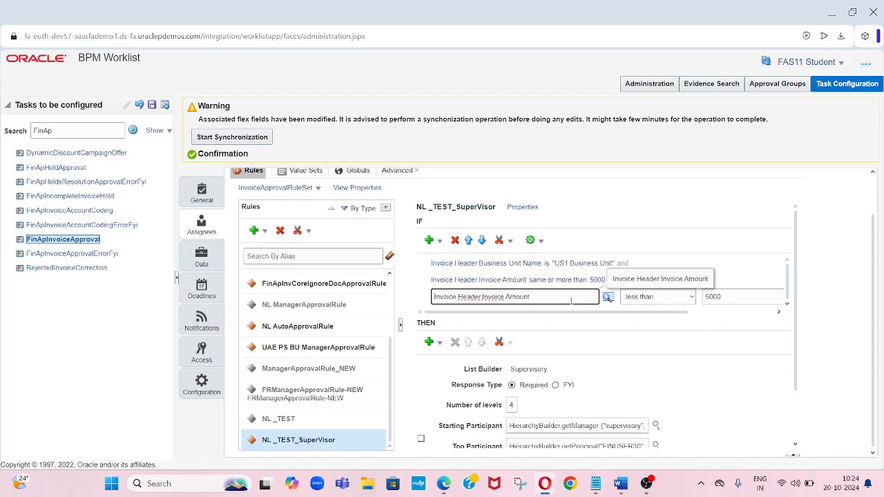
left_click(729, 298)
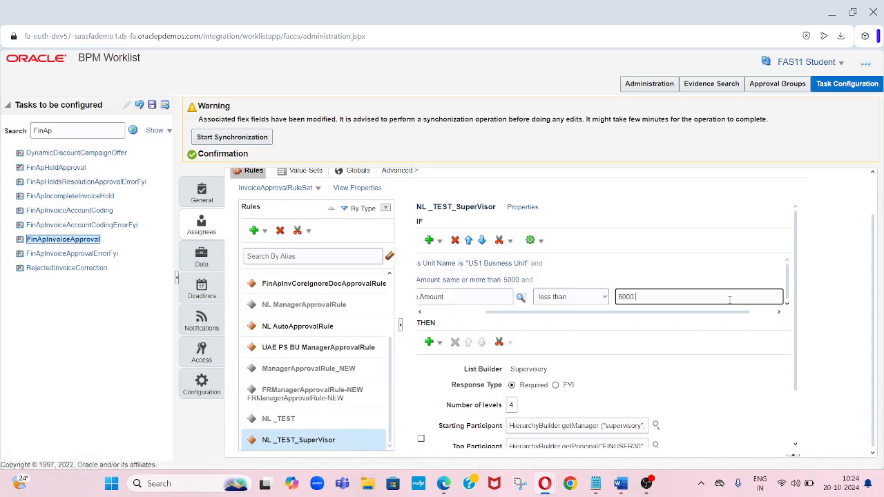
key("BackSpace")
key("BackSpace")
key("BackSpace")
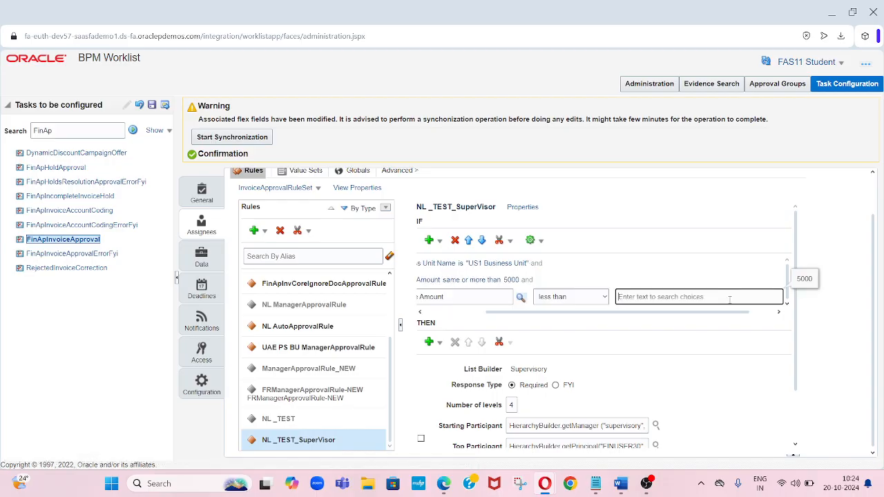
type("10000")
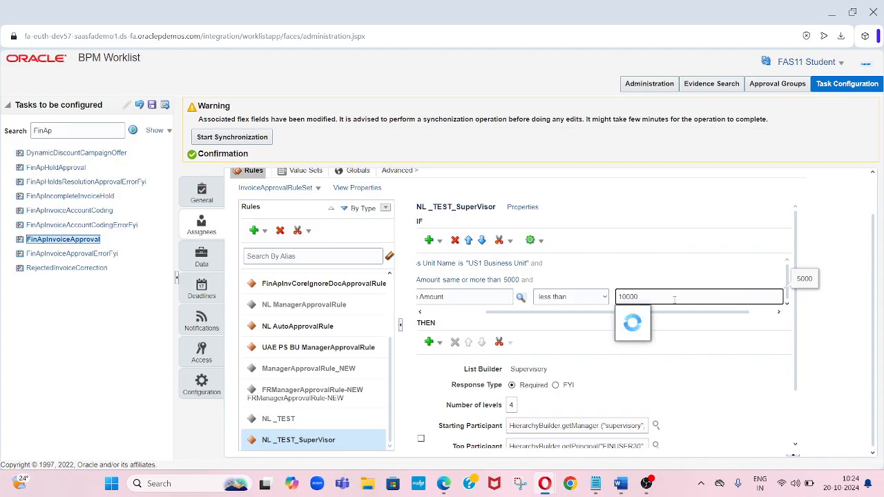
left_click(669, 320)
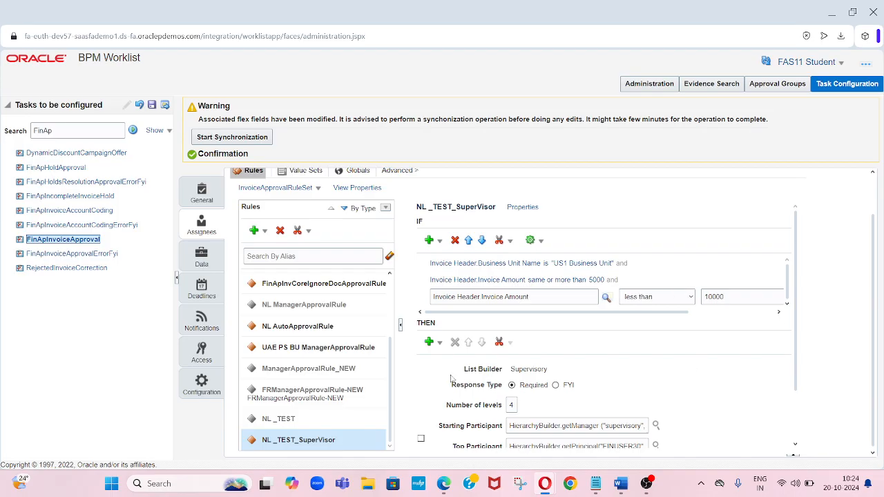
- Check the rule's supervisory list builder number of levels and starting participant
scroll(451, 378, "down", 1)
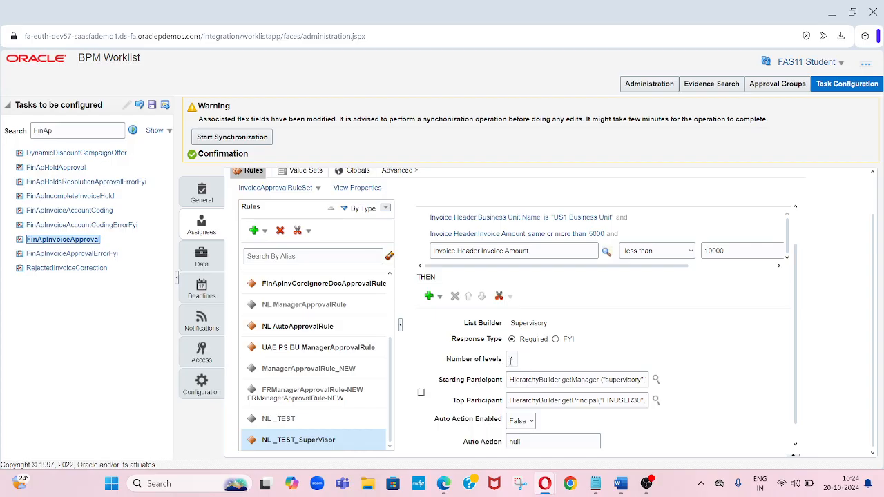
left_click(511, 359)
triple_click(531, 383)
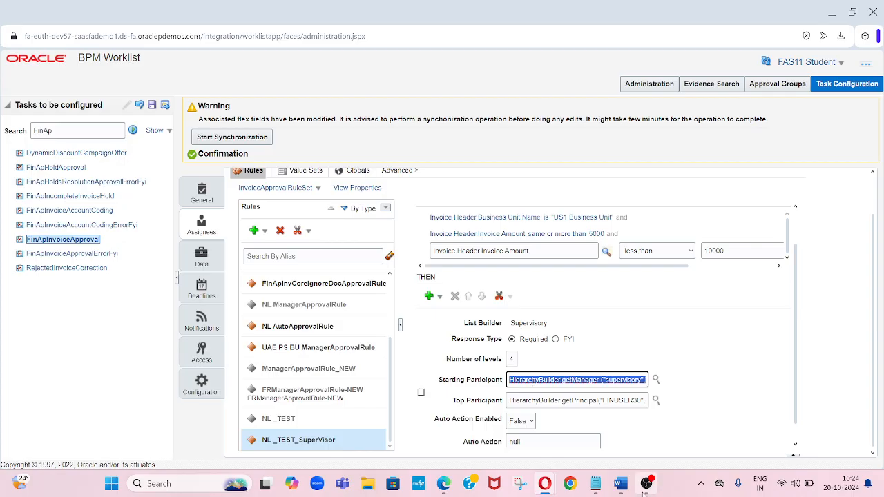
- Switch to the Word notes and review the list builder and level requirements
left_click(619, 485)
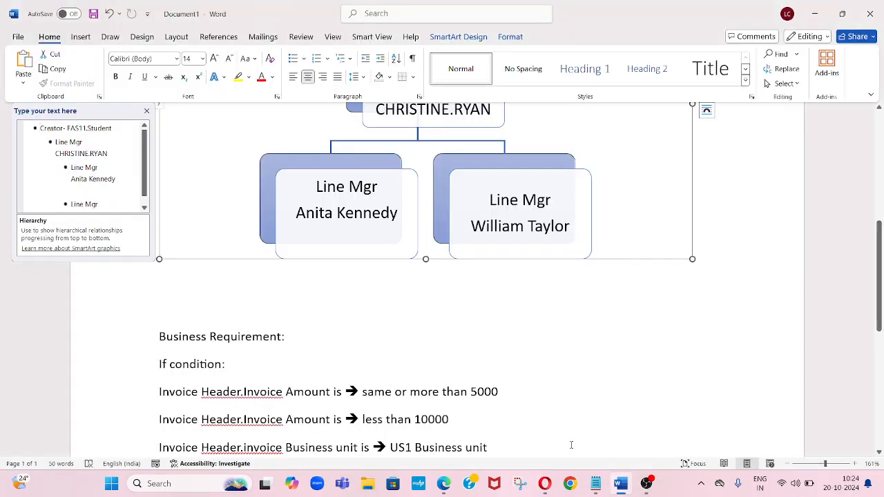
key("Down")
key("Down")
key("Down")
key("Down")
key("Down")
key("Down")
key("Down")
key("Down")
key("Down")
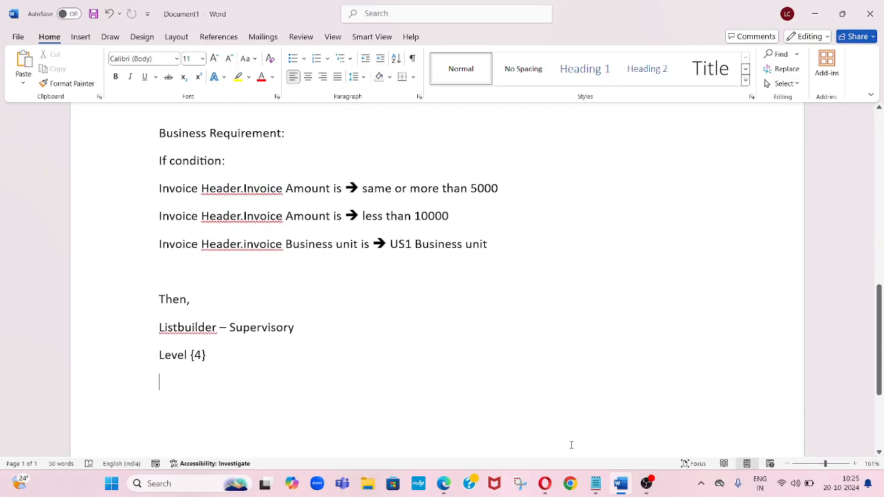
- Paste the HierarchyBuilder.getManager expression into the Word notes below Level {4}, adding two blank lines above it
type("HierarchyBuilder.getManager (\"supervisory\",Task. Workflow Submitter,-1,\"\",\"\")")
key("Up")
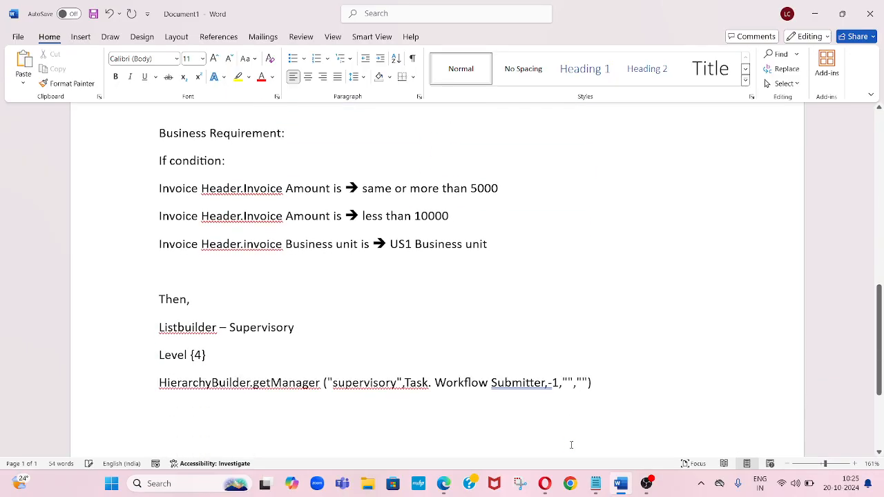
key("Left")
key("Left")
key("Left")
key("Left")
key("Left")
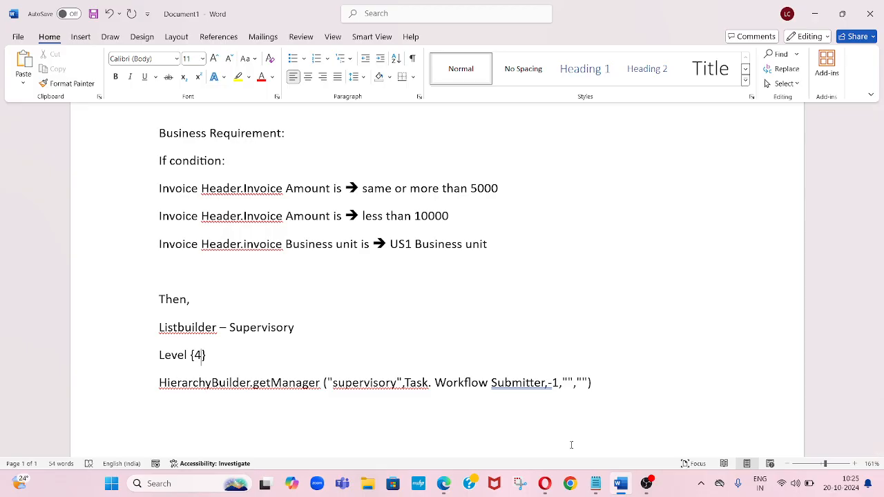
key("Return")
key("Return")
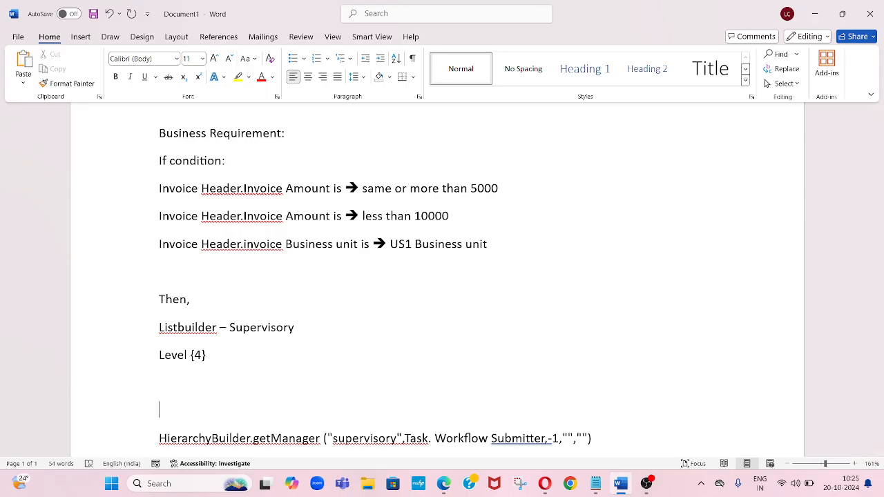
type("Sta")
key("BackSpace")
key("BackSpace")
key("BackSpace")
key("BackSpace")
- Return to the rule in BPM Worklist and review the full Top Participant expression
key("alt+Tab")
key("alt+Tab")
key("Tab")
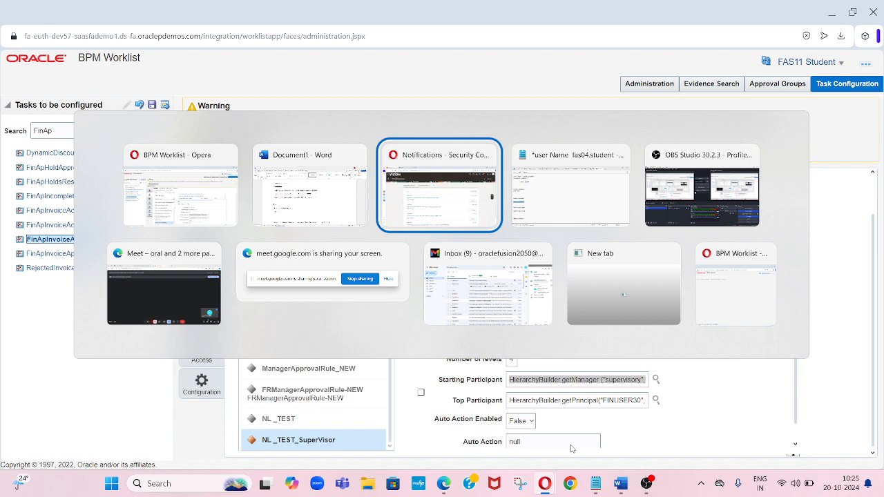
key("super+d")
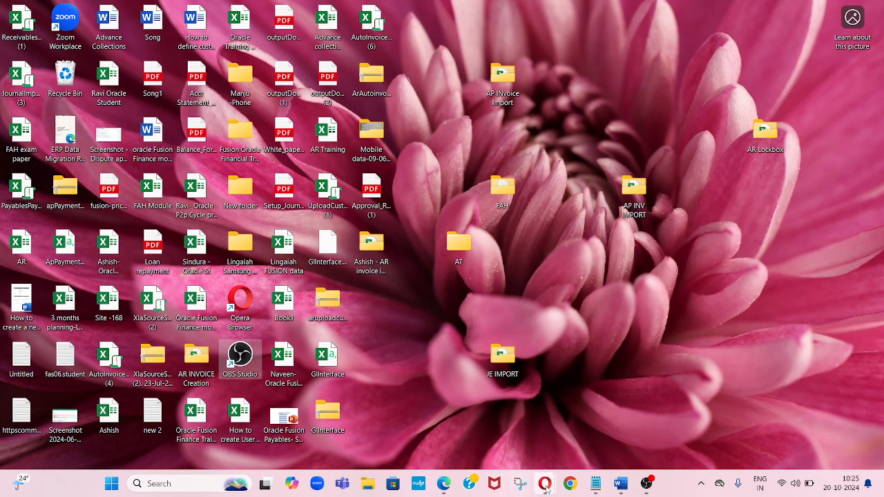
mouse_move(545, 484)
mouse_move(524, 437)
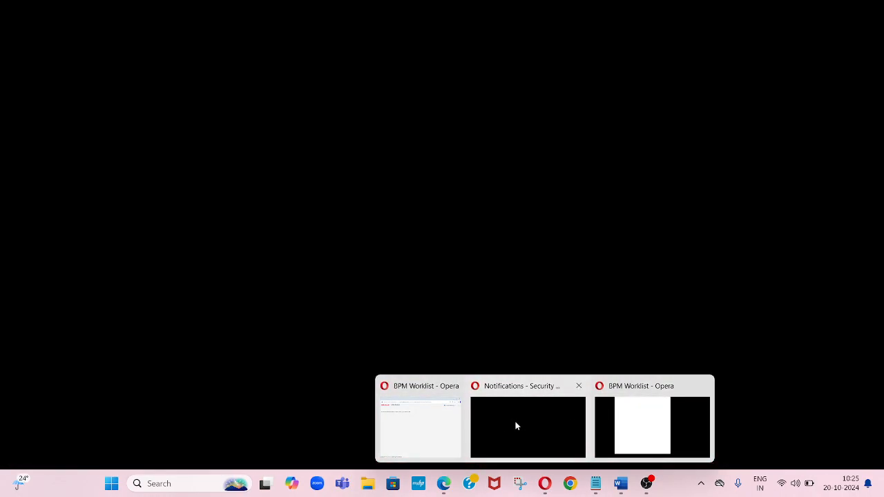
left_click(515, 426)
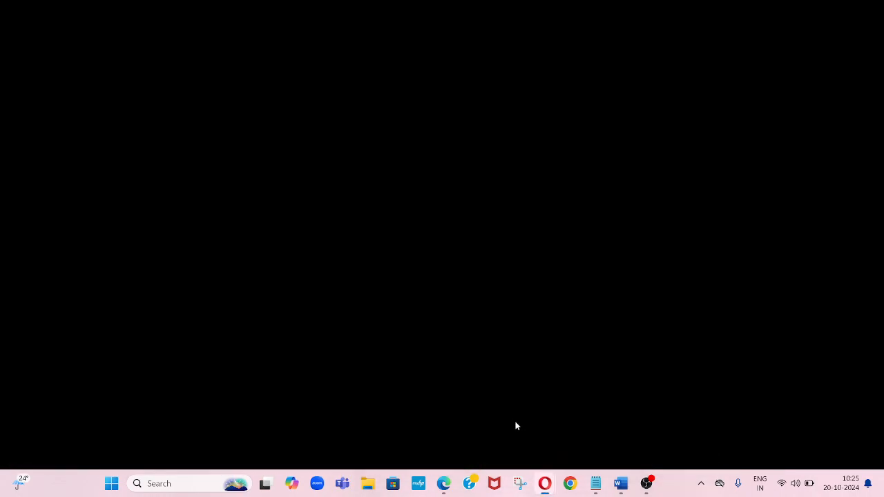
mouse_move(546, 483)
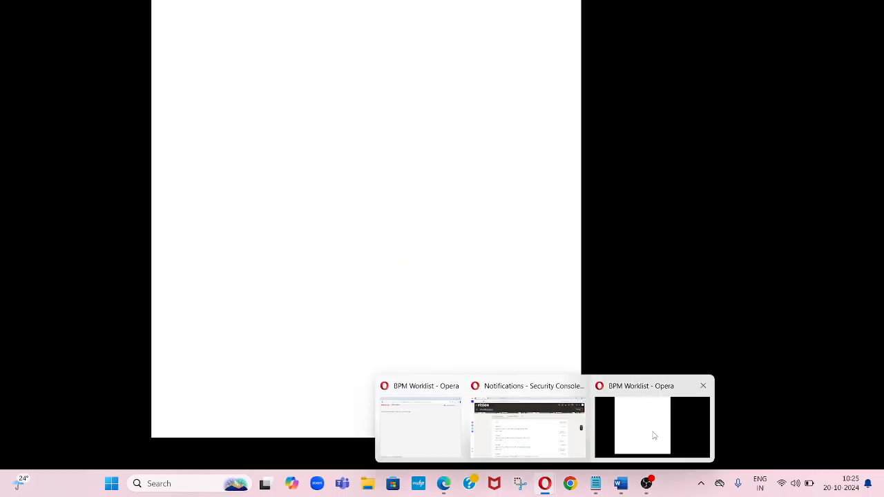
left_click(653, 431)
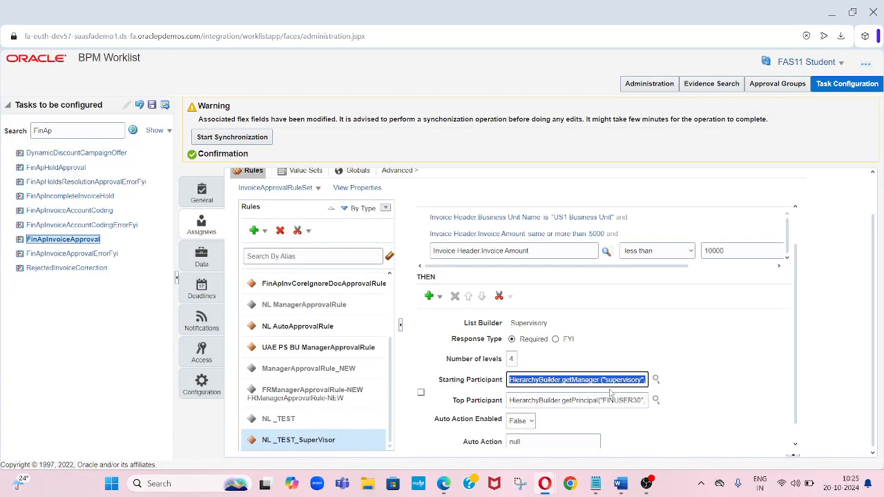
scroll(798, 446, "down", 1)
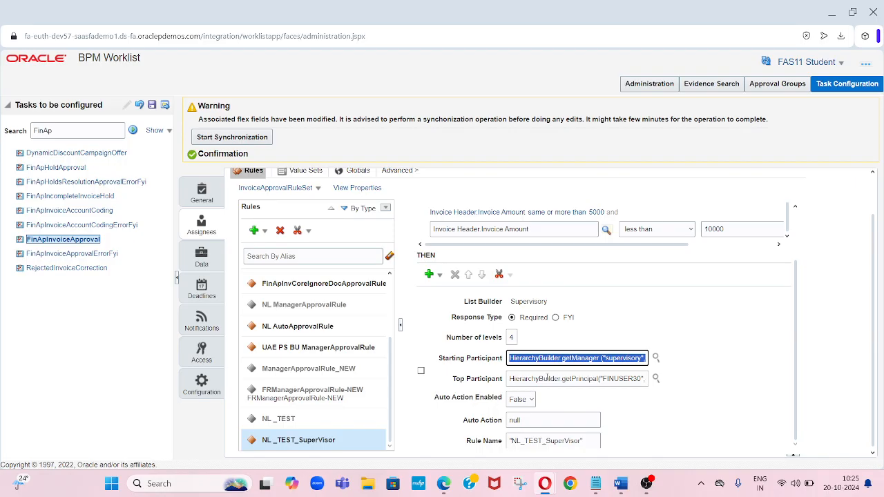
left_click(547, 378)
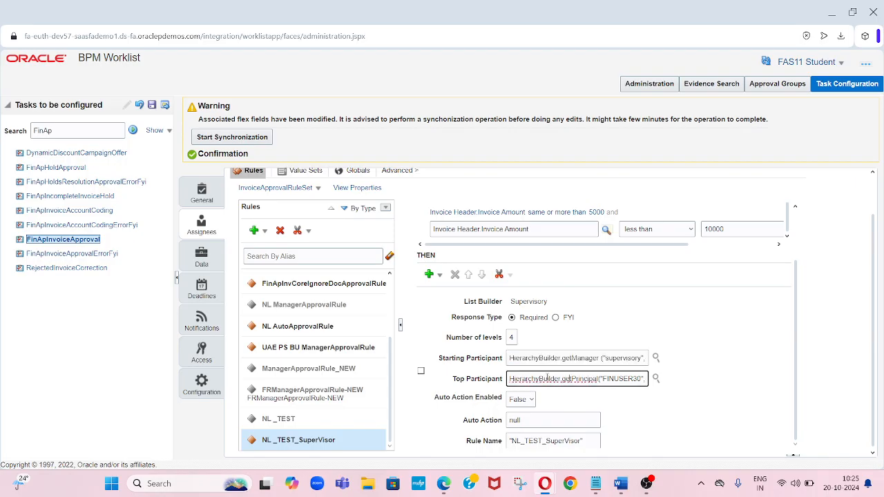
key("Right")
key("Right")
key("Right")
key("Right")
key("Right")
key("Right")
key("Right")
key("Right")
key("Right")
key("Right")
key("Right")
key("Right")
key("Right")
key("Right")
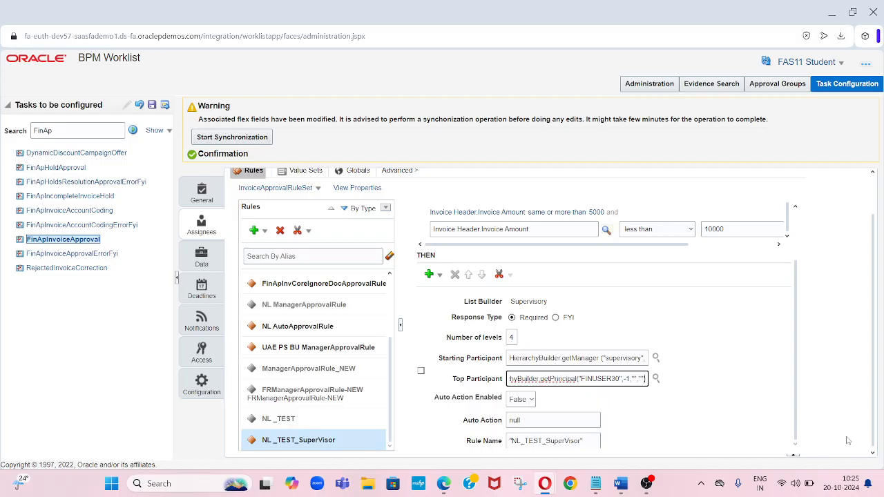
- Set the rule's Auto Action Enabled option to False
left_click(871, 453)
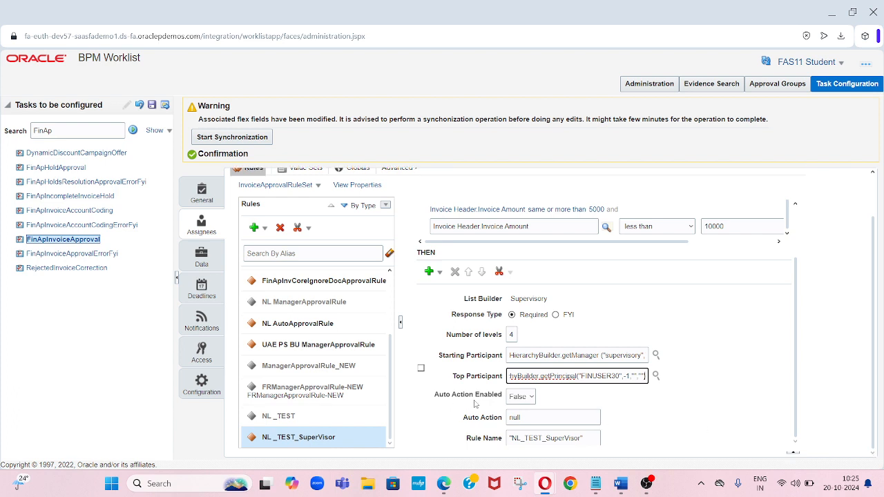
left_click(521, 397)
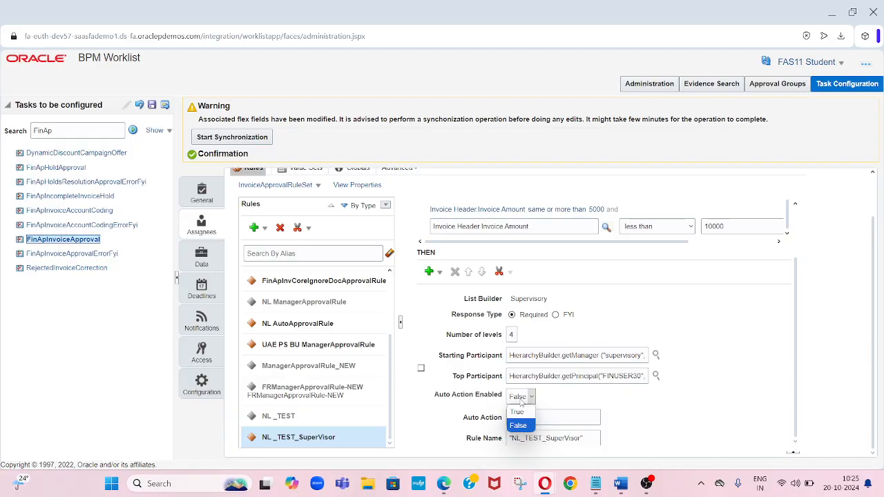
left_click(518, 425)
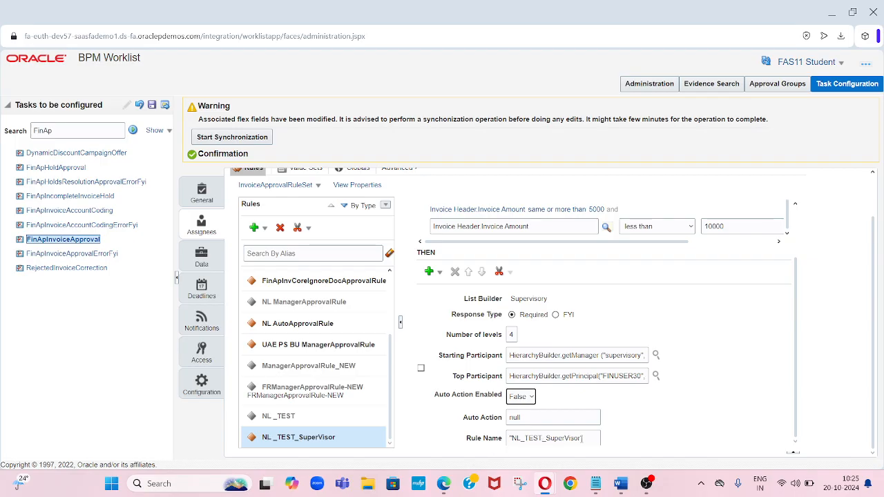
left_click(586, 438)
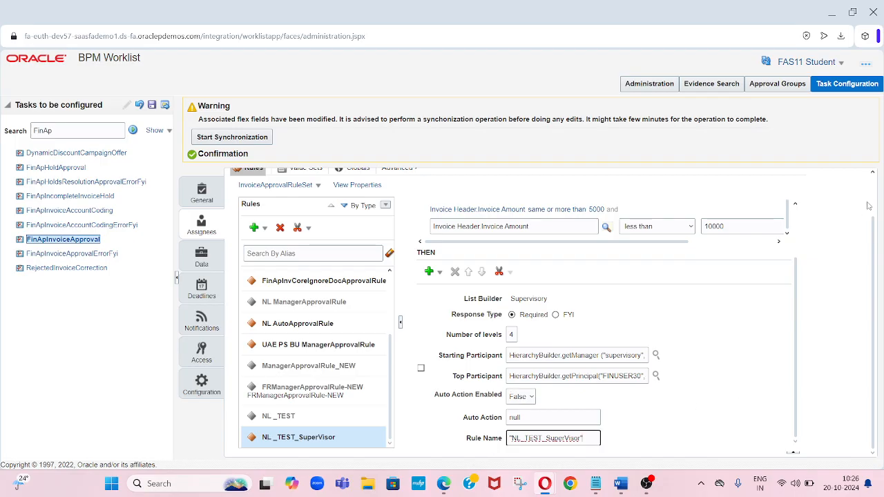
scroll(875, 195, "up", 2)
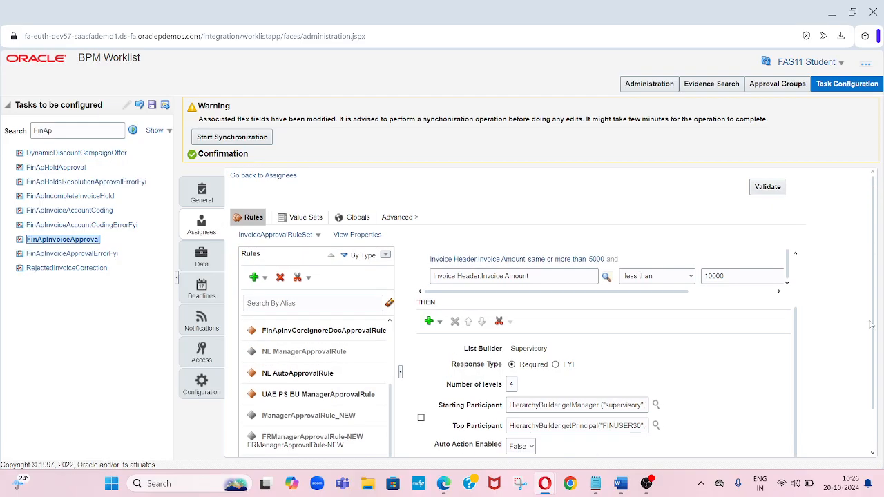
scroll(875, 434, "down", 2)
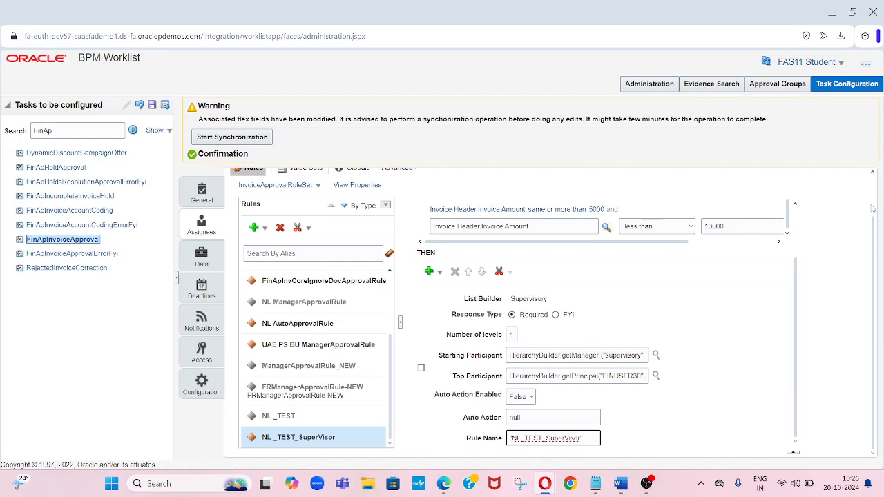
scroll(871, 209, "up", 2)
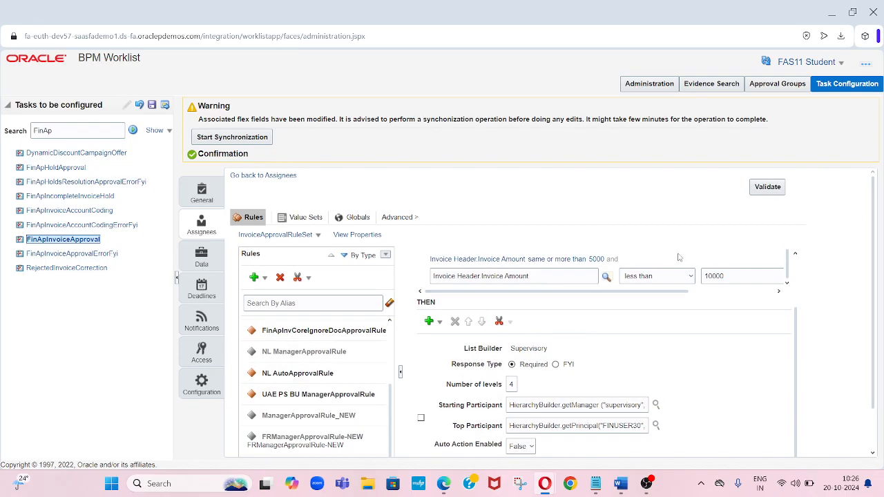
- Validate the rule set and save the FinApInvoiceApproval task configuration without comments
left_click(767, 187)
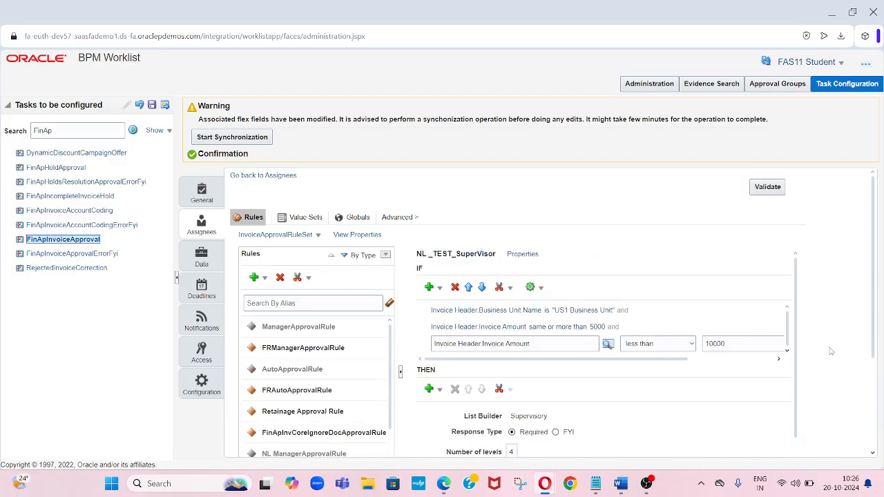
scroll(873, 445, "down", 2)
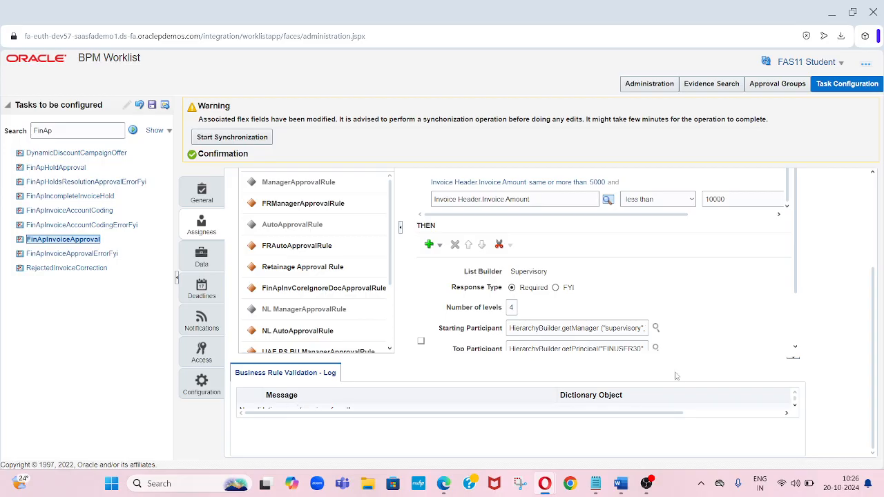
scroll(872, 218, "up", 3)
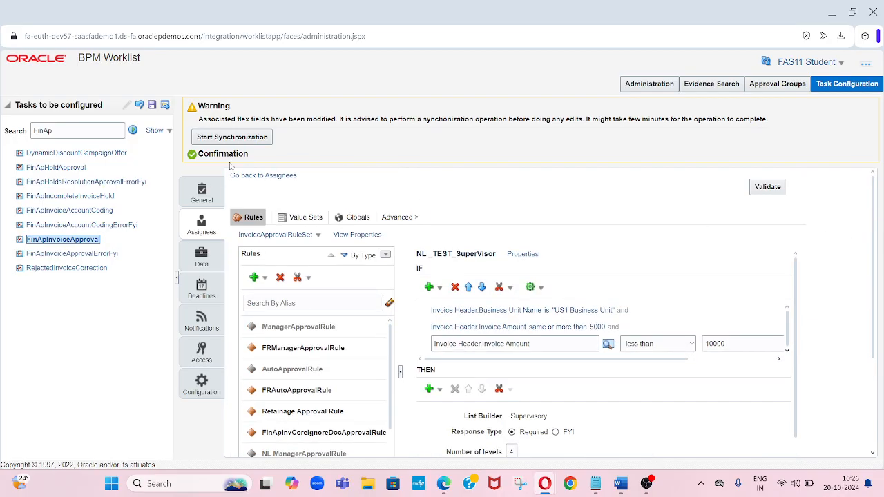
left_click(151, 105)
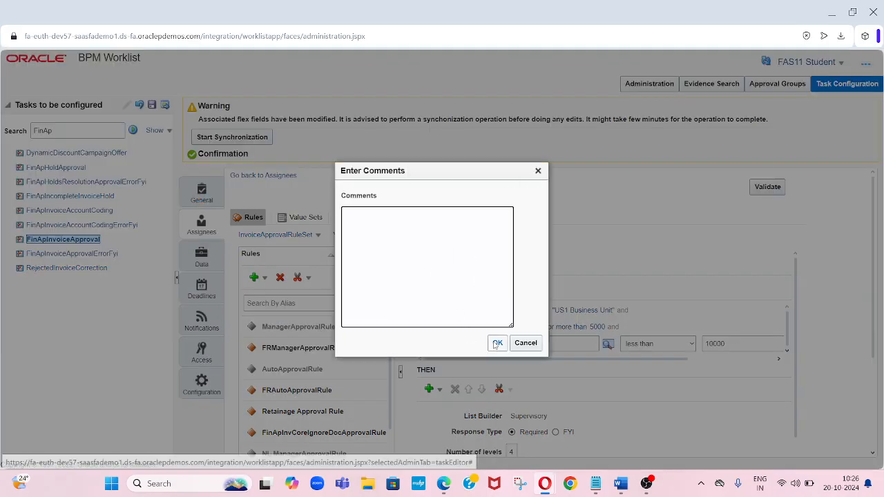
left_click(497, 342)
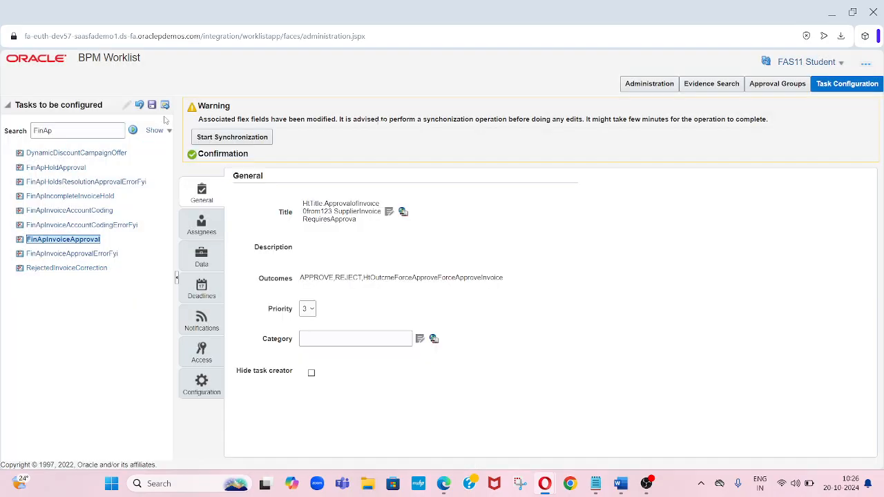
- Commit the FinApInvoiceApproval task configuration and dismiss the confirmation
left_click(165, 106)
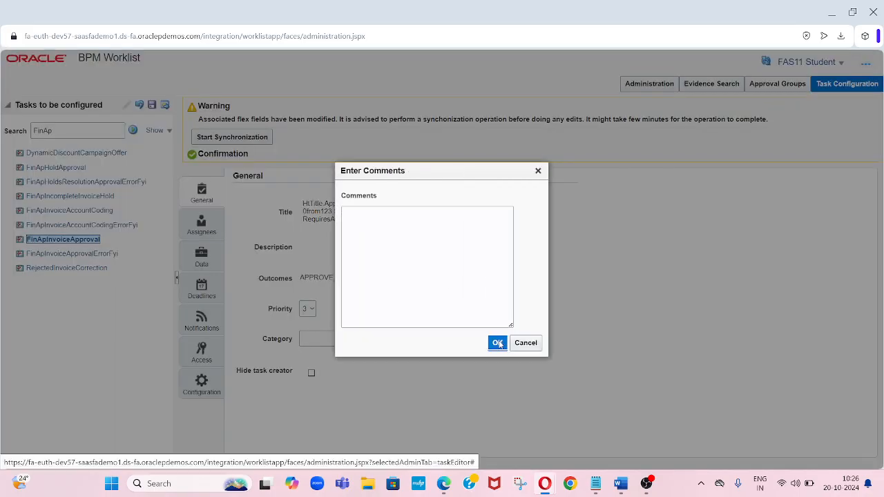
left_click(497, 343)
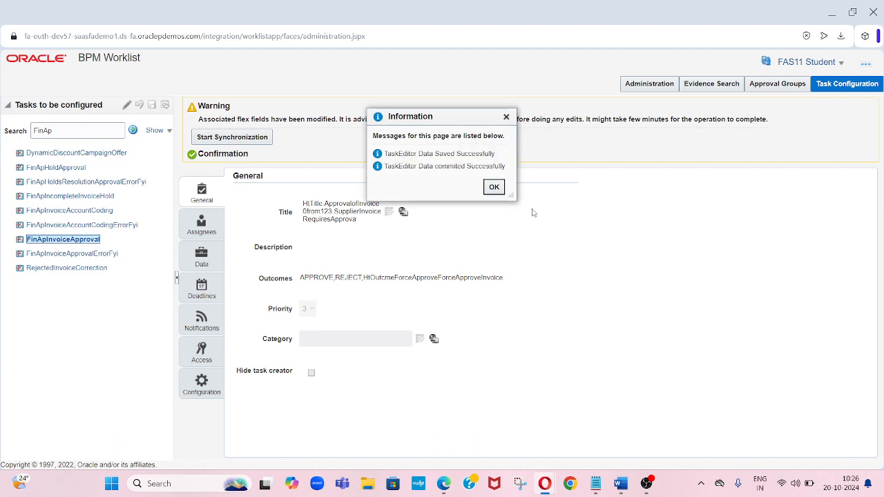
left_click(494, 188)
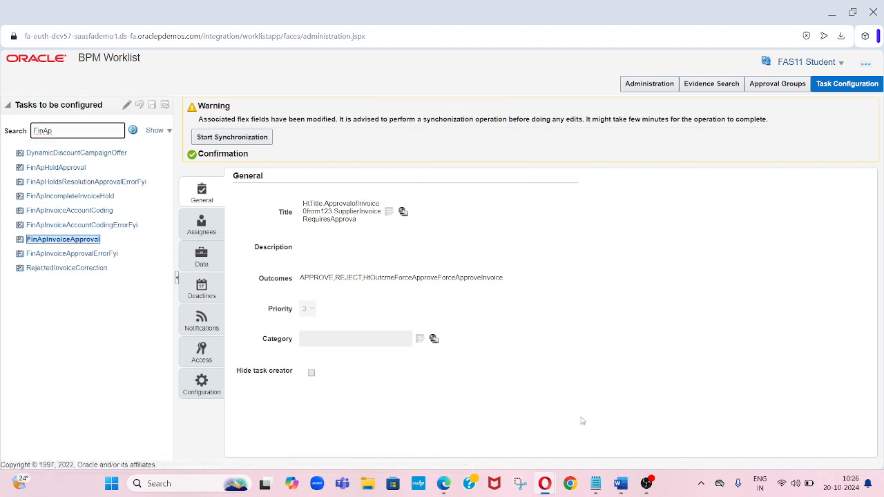
- Switch to Oracle Fusion, open Payables from the home page and start creating an invoice
mouse_move(546, 482)
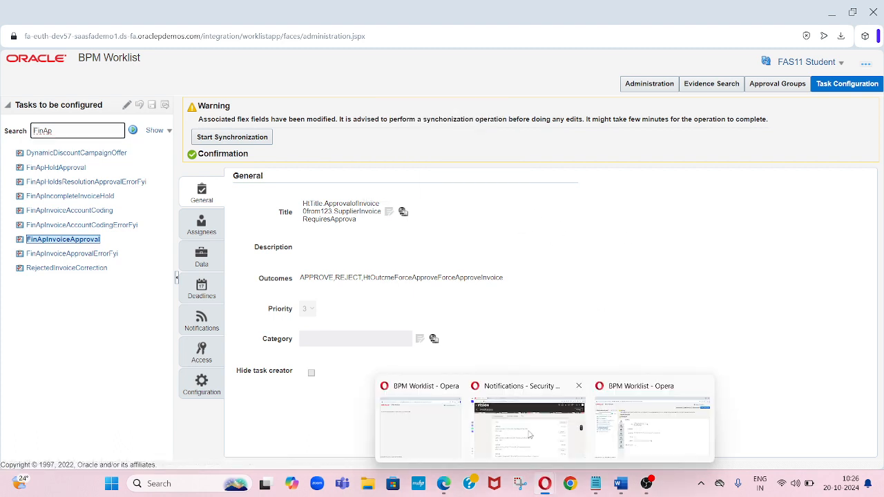
left_click(528, 432)
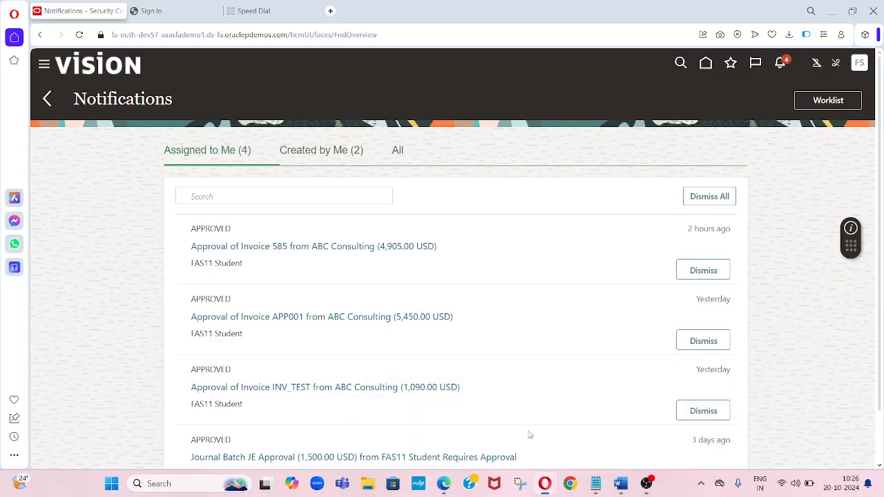
left_click(703, 74)
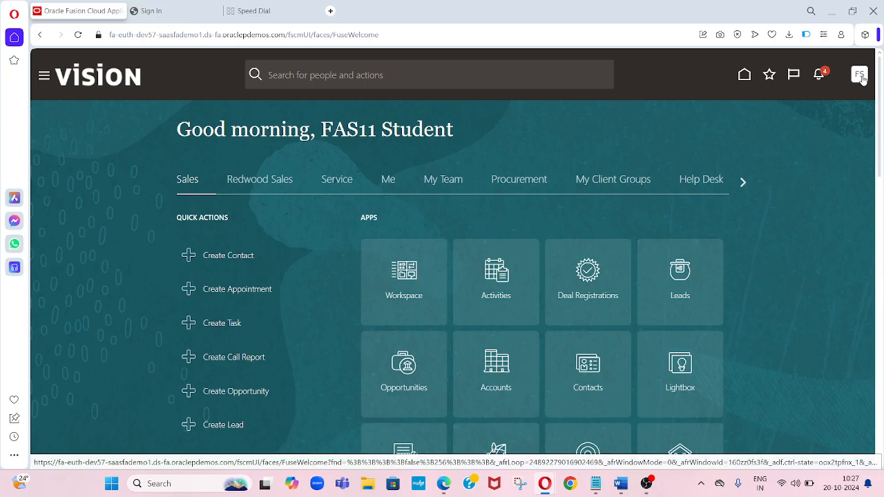
left_click(744, 183)
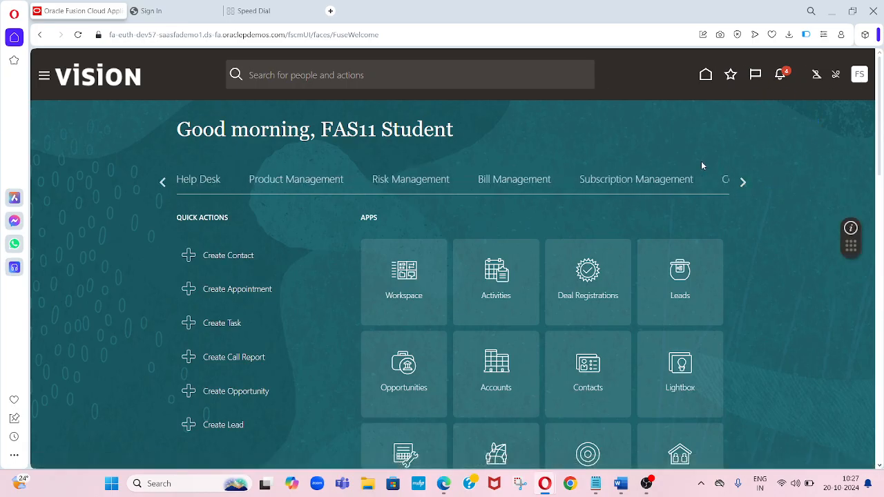
left_click(743, 183)
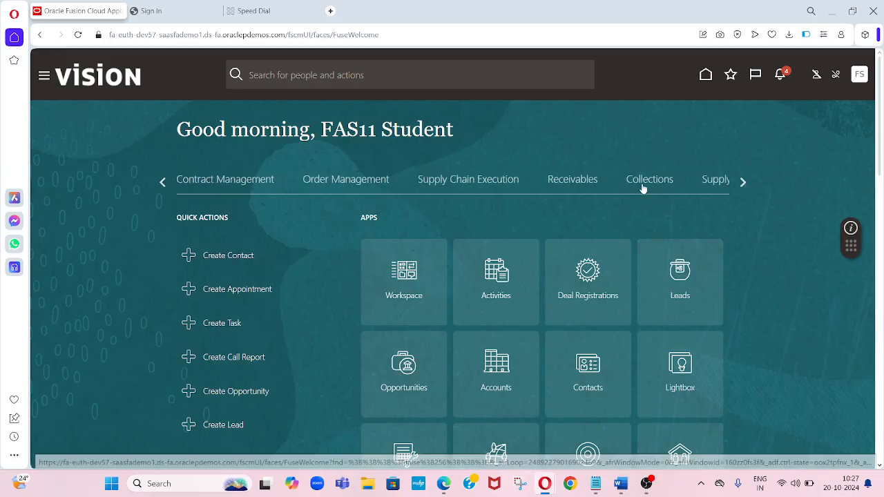
left_click(741, 182)
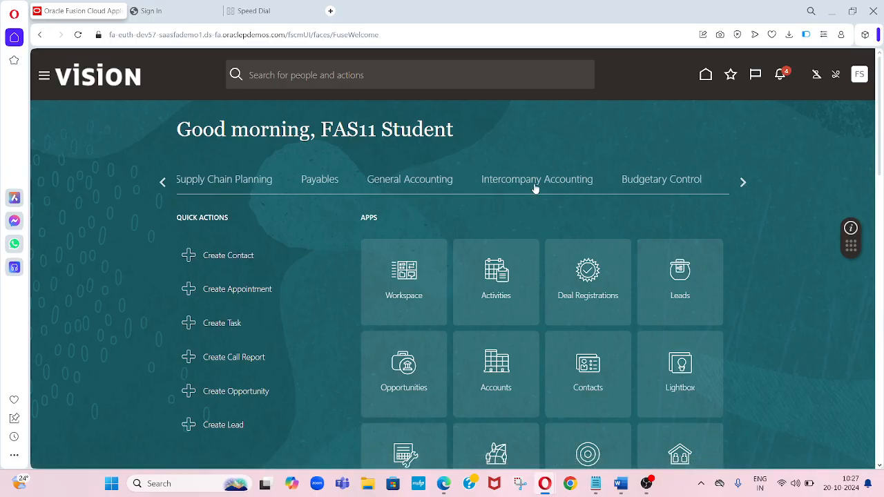
left_click(316, 183)
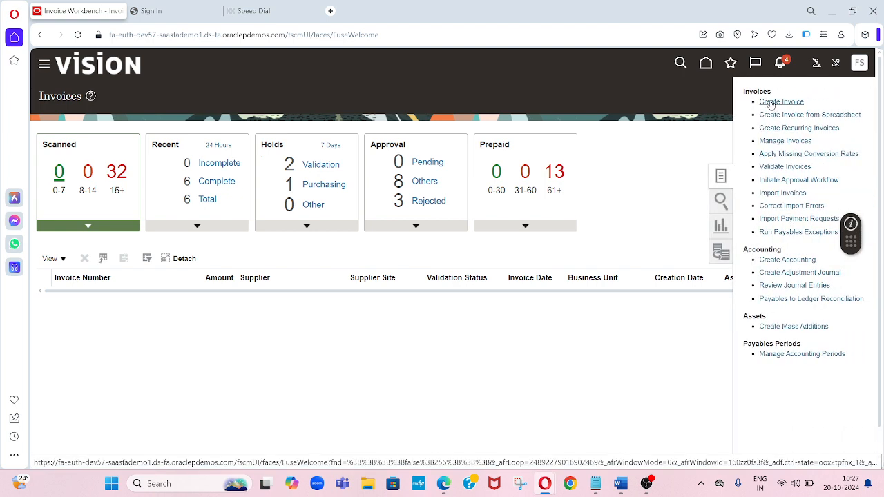
left_click(770, 101)
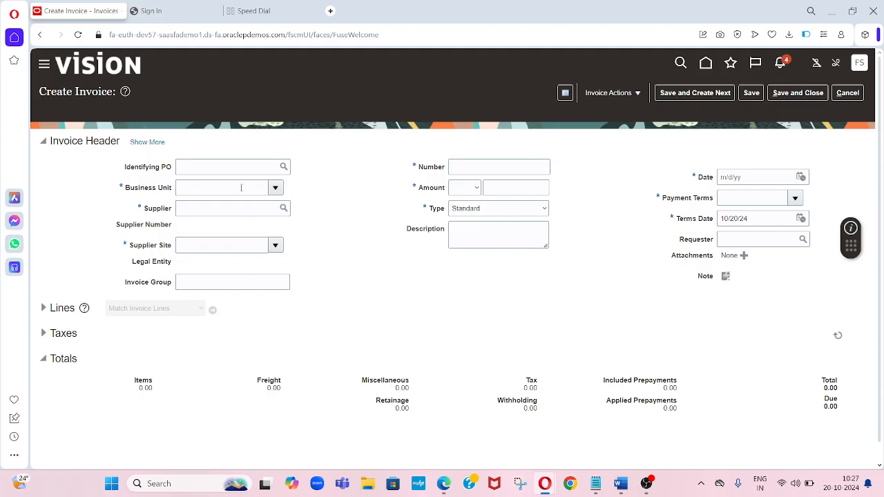
- Set the invoice's business unit to US1 Business Unit
left_click(241, 187)
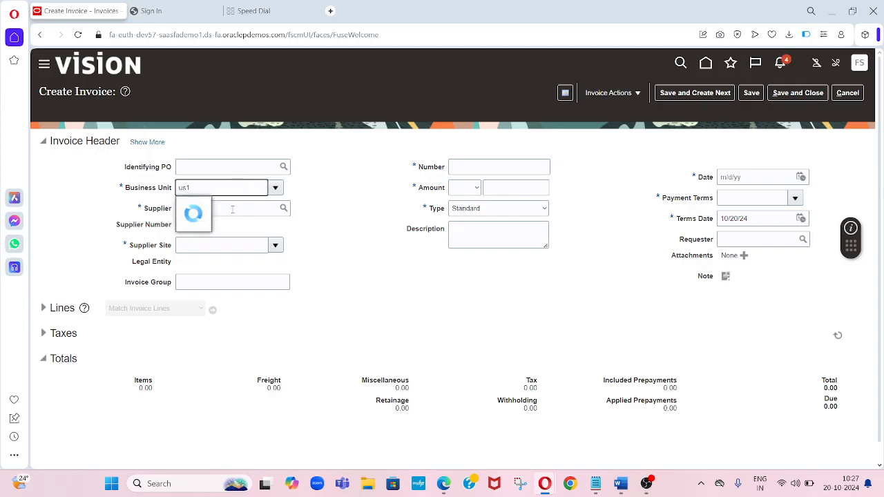
left_click(215, 207)
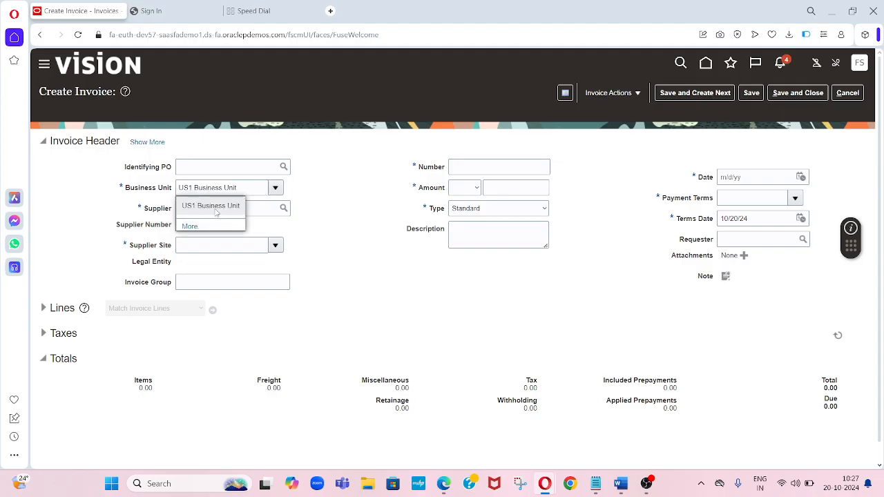
left_click(223, 208)
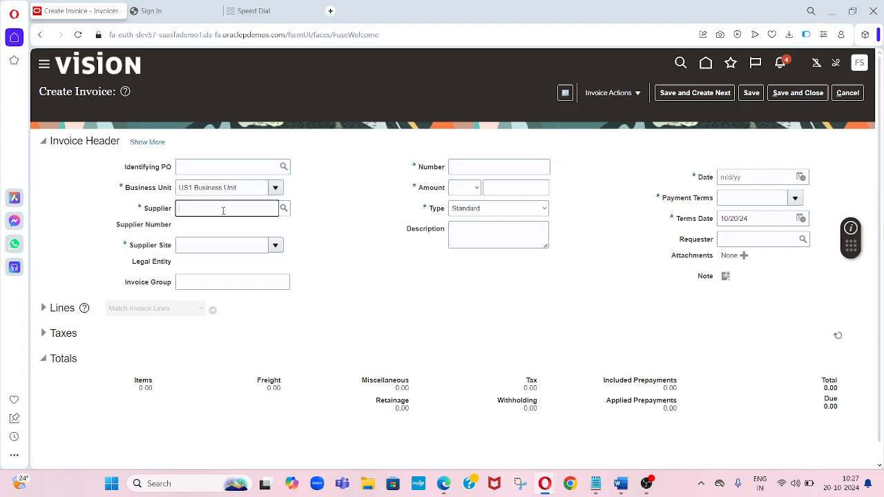
- Search suppliers for abc and select ABC Consulting as the invoice supplier
type("abc")
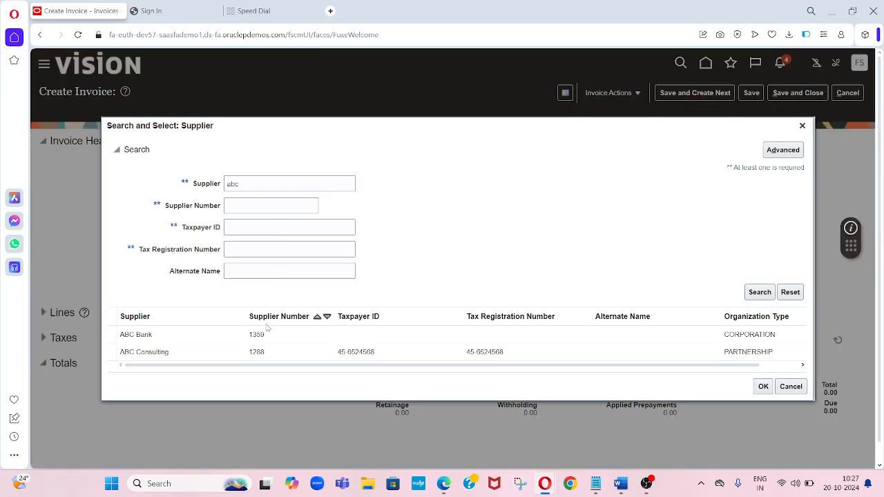
left_click(266, 352)
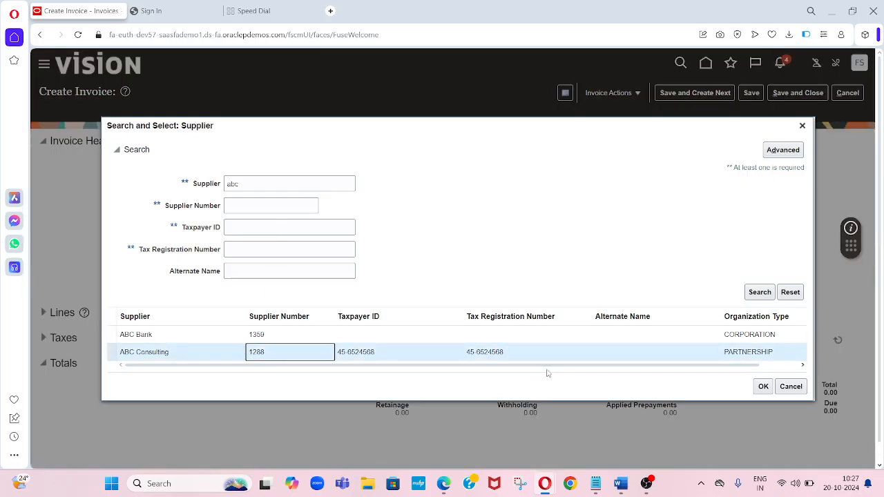
left_click(760, 388)
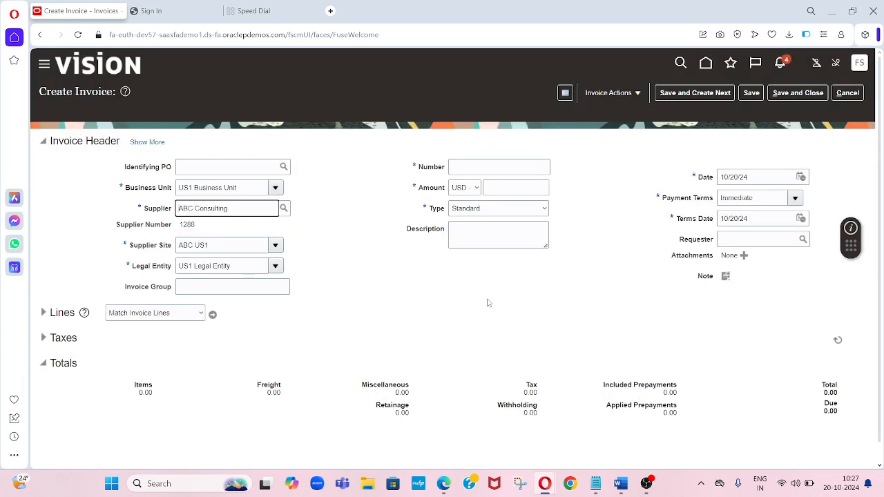
- Enter the invoice number INV8989 and an invoice amount of 6,500
left_click(502, 168)
type("IN")
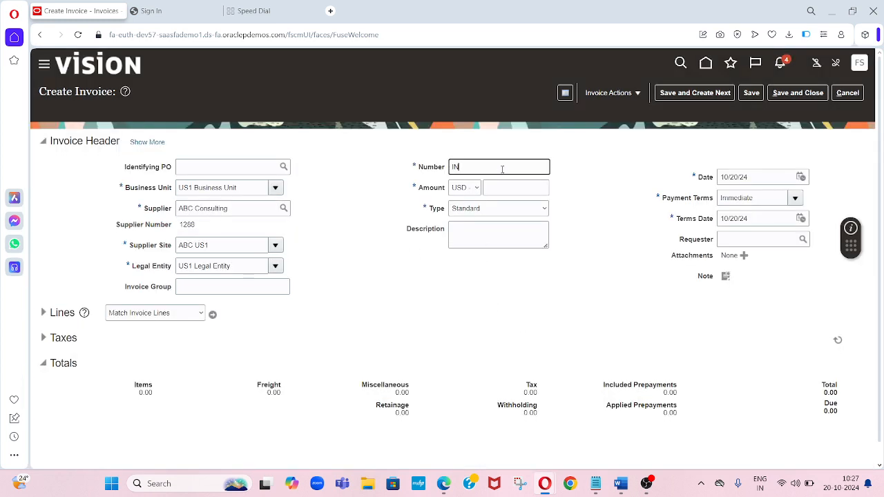
type("V8989")
key("Tab")
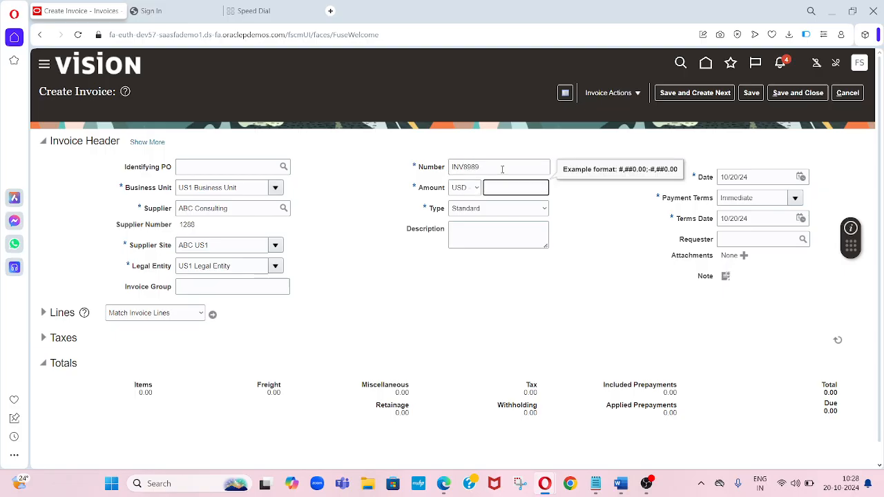
type("6,500")
key("Tab")
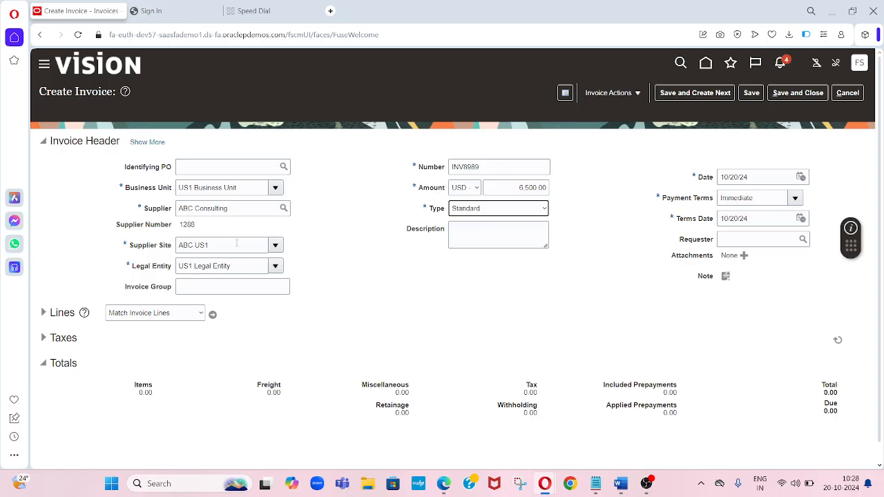
- Expand the invoice lines and set the first item line's amount to 6500
left_click(72, 313)
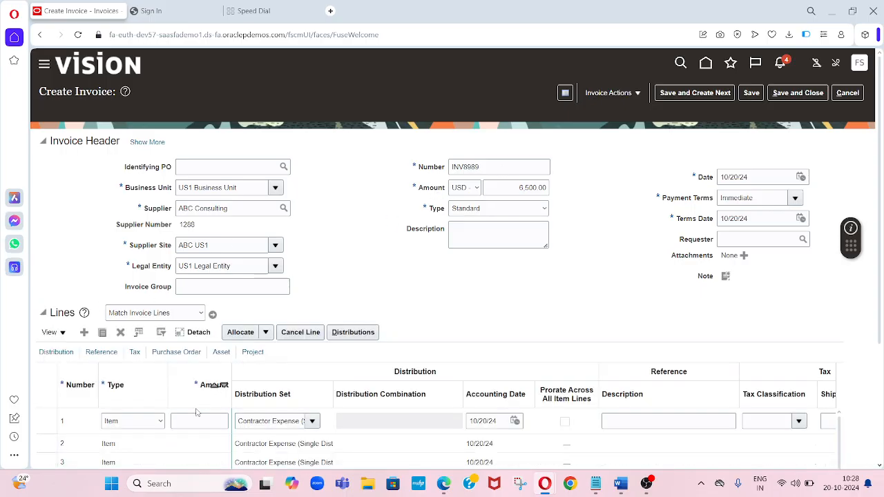
left_click(199, 421)
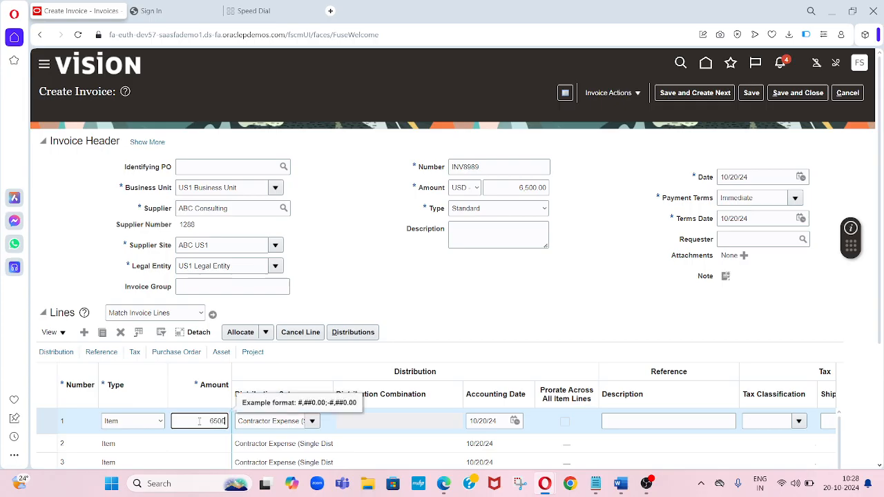
type("6500")
key("Return")
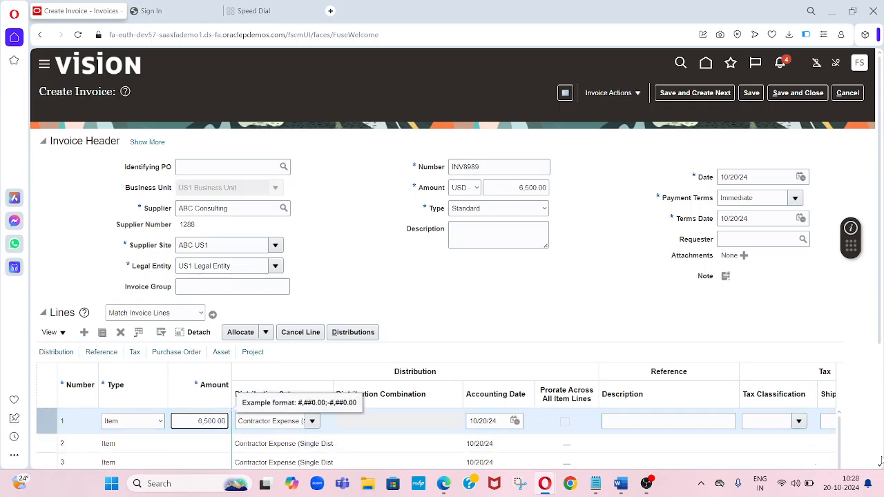
- Save the invoice and run Validate on it
scroll(879, 467, "down", 2)
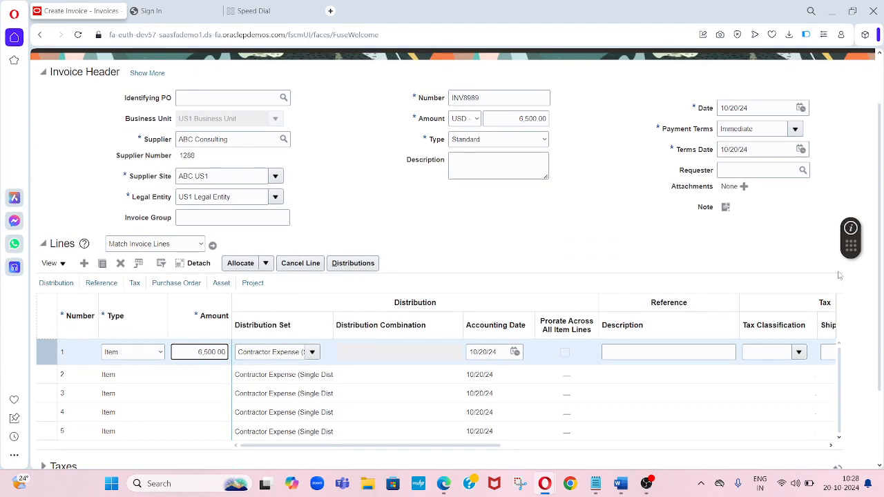
scroll(879, 94, "up", 2)
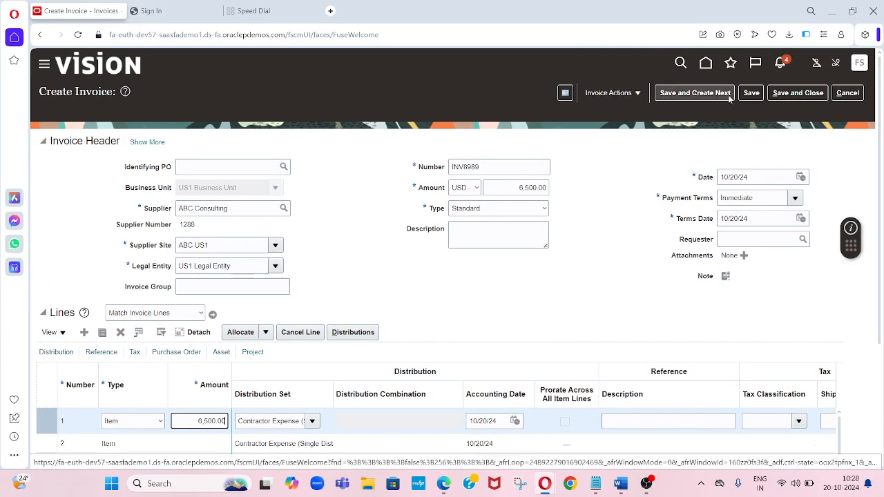
left_click(751, 93)
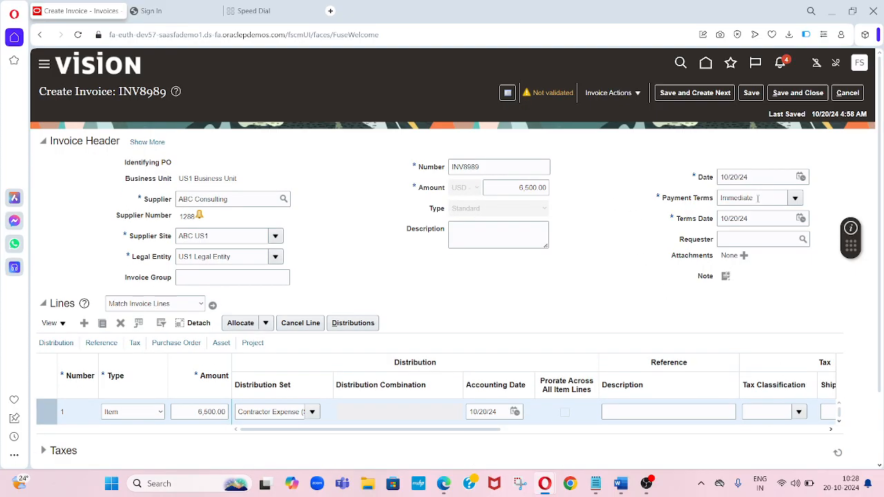
left_click(644, 98)
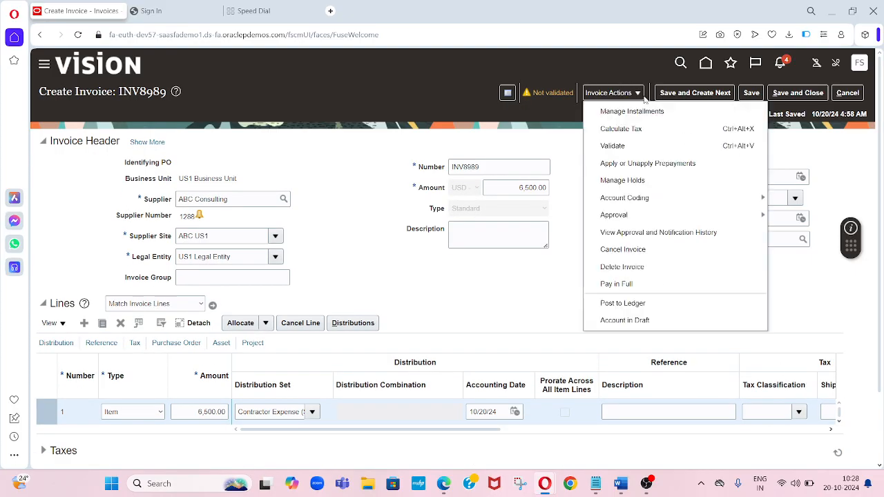
left_click(626, 148)
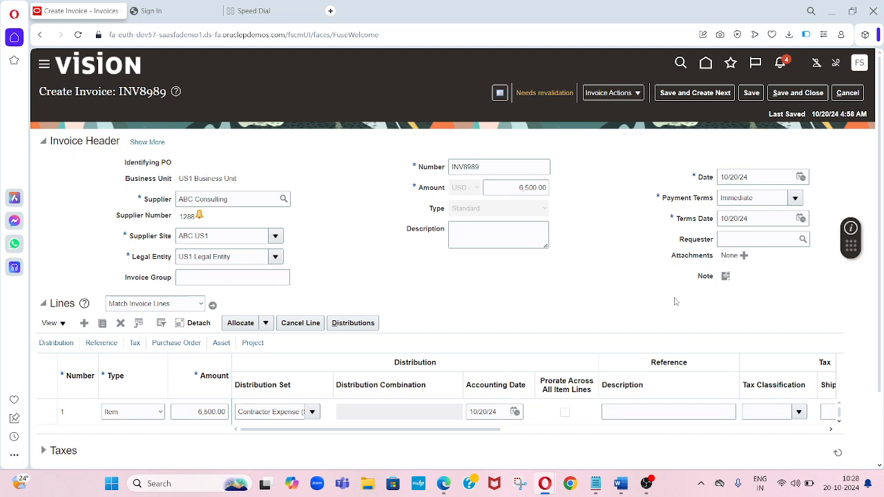
- Change the invoice header amount to 7,085 to include tax
scroll(880, 461, "down", 2)
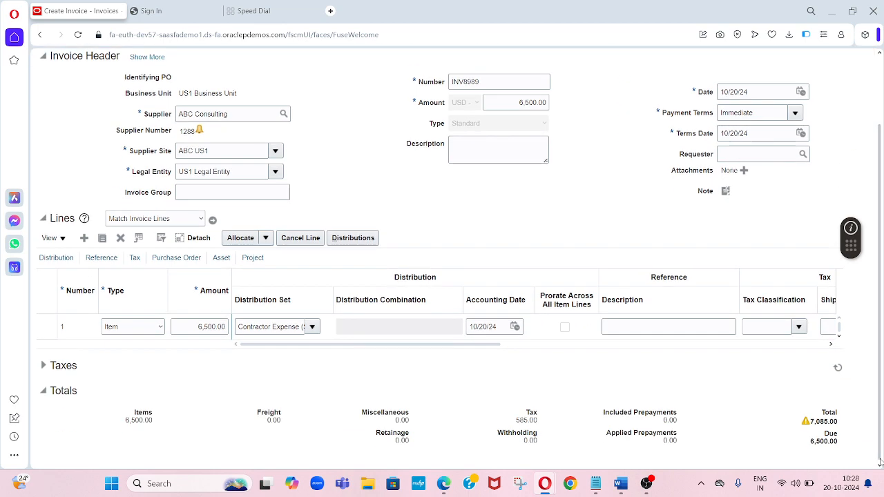
left_click(505, 105)
type("7,0")
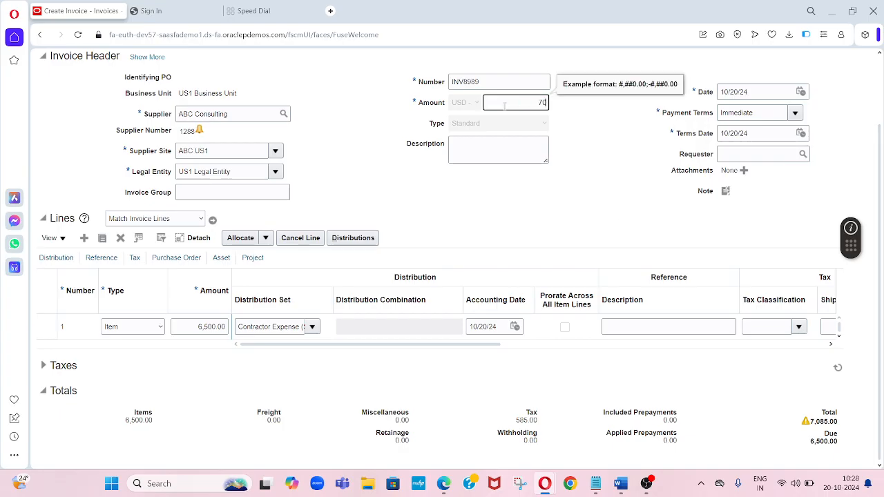
type("85")
key("Tab")
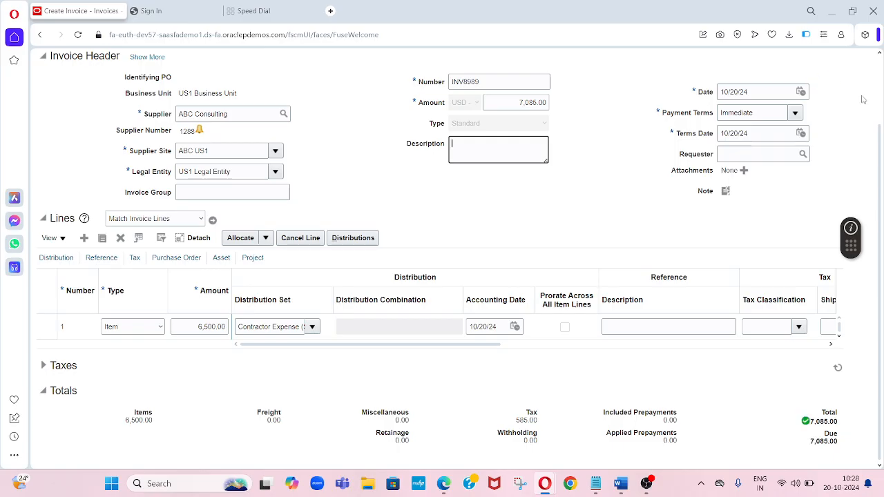
- Validate the invoice again
left_click(879, 86)
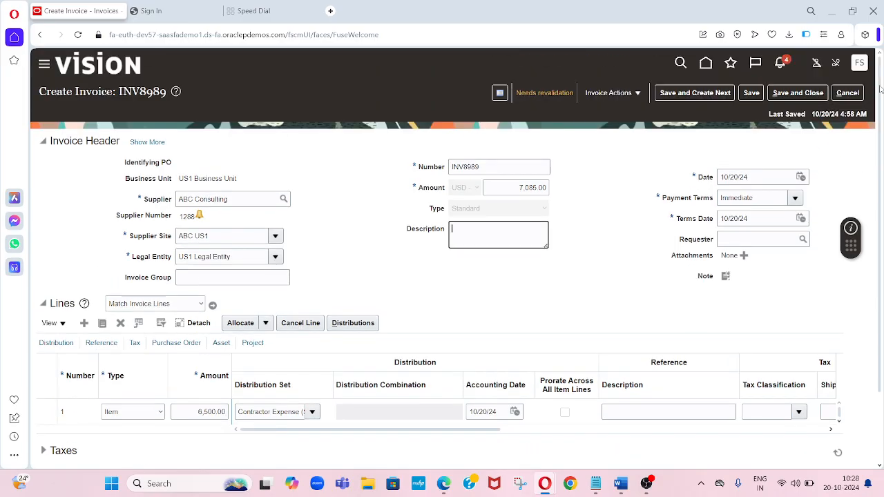
left_click(617, 99)
left_click(620, 143)
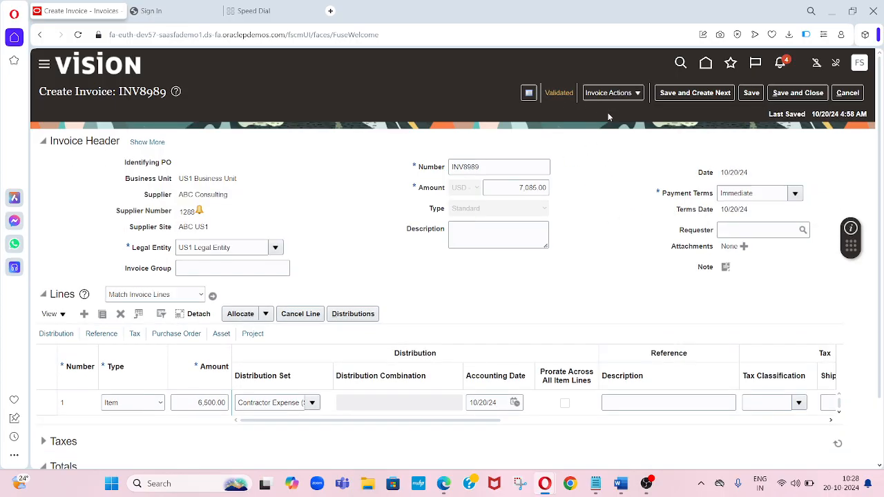
- Initiate approval for invoice INV8989
left_click(637, 95)
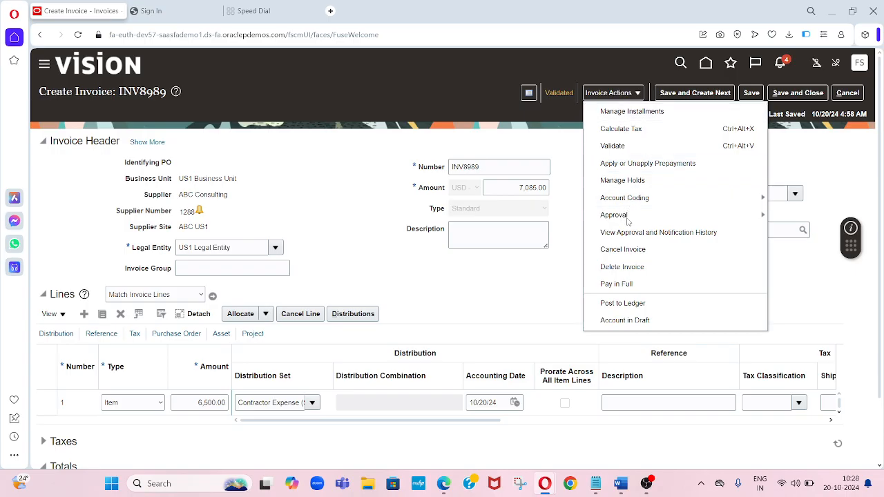
mouse_move(628, 220)
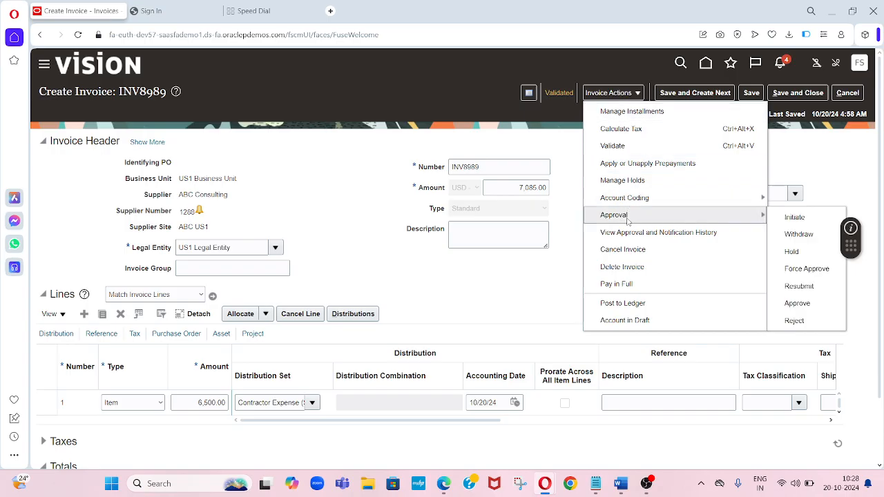
left_click(795, 218)
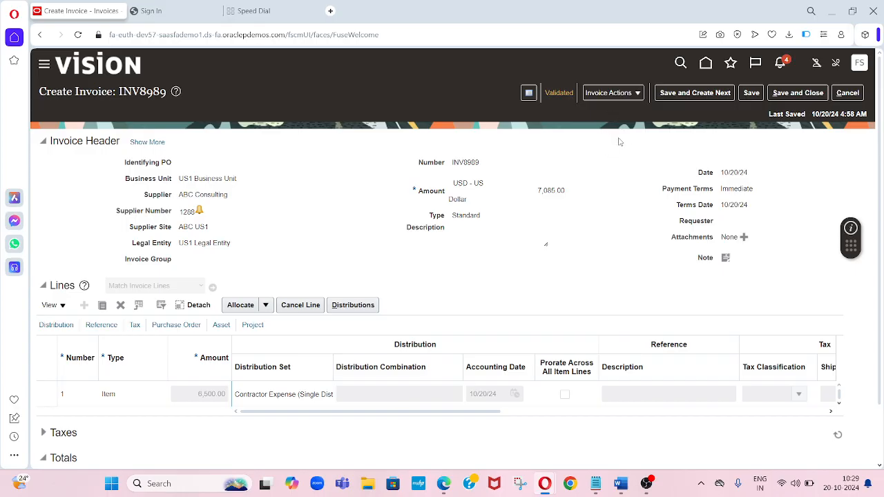
- Switch to the Word document to review the supervisory approval hierarchy, then return to the browser
left_click(621, 483)
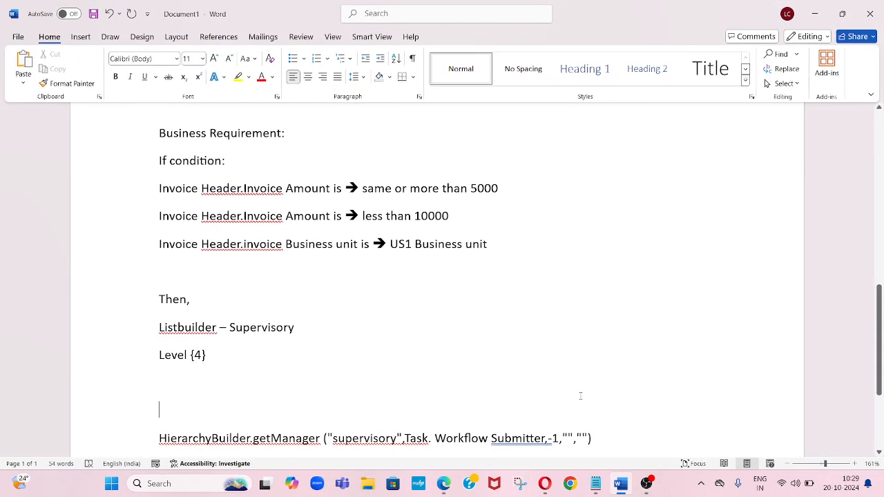
left_click(879, 221)
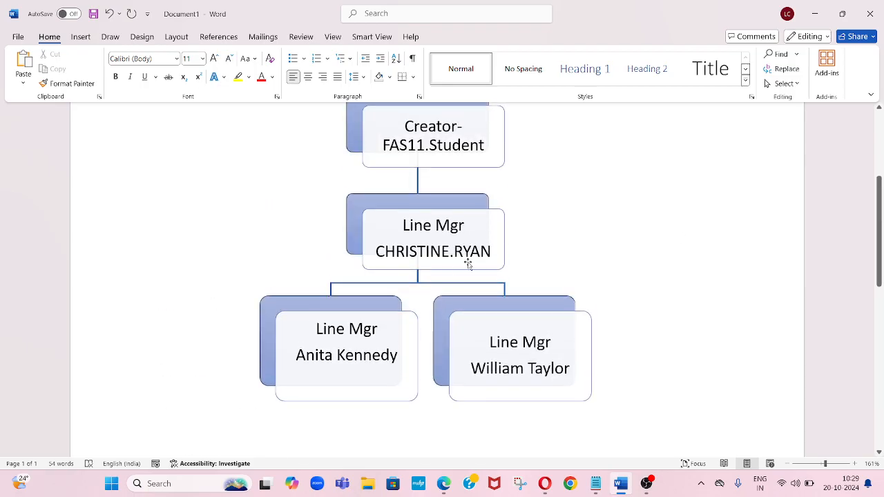
left_click(543, 487)
left_click(542, 418)
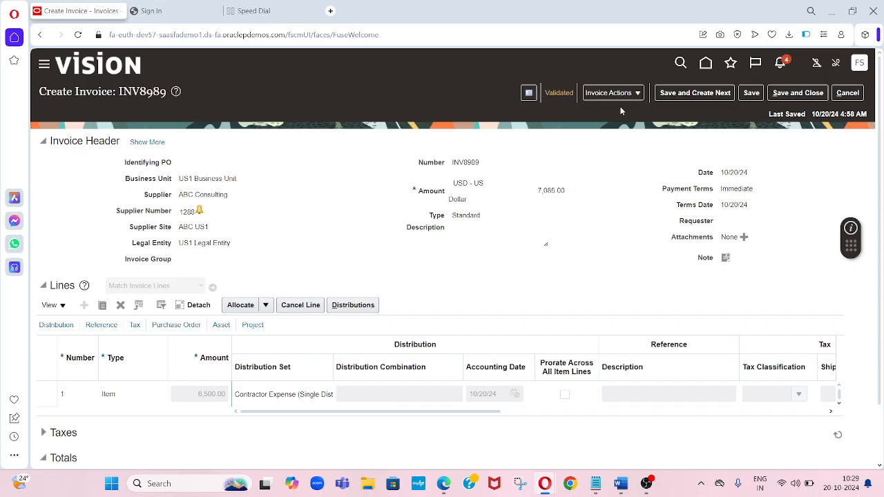
- Open the invoice's approval and notification history and close it
left_click(640, 97)
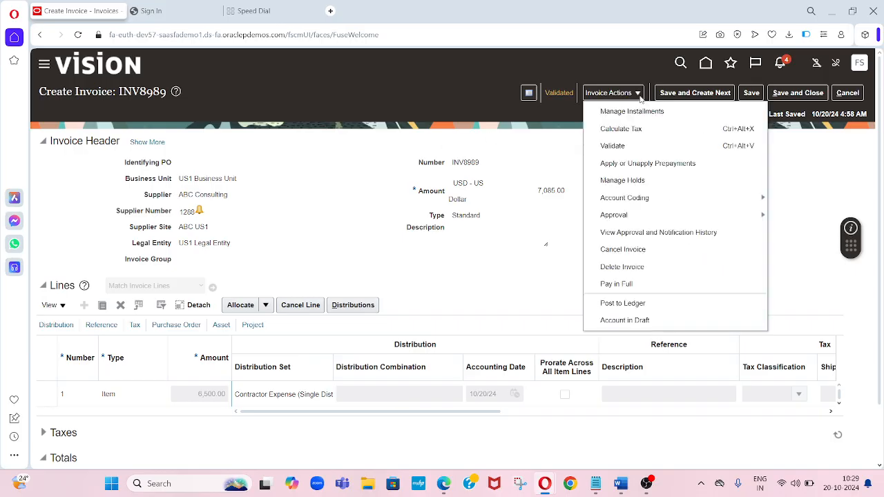
left_click(682, 234)
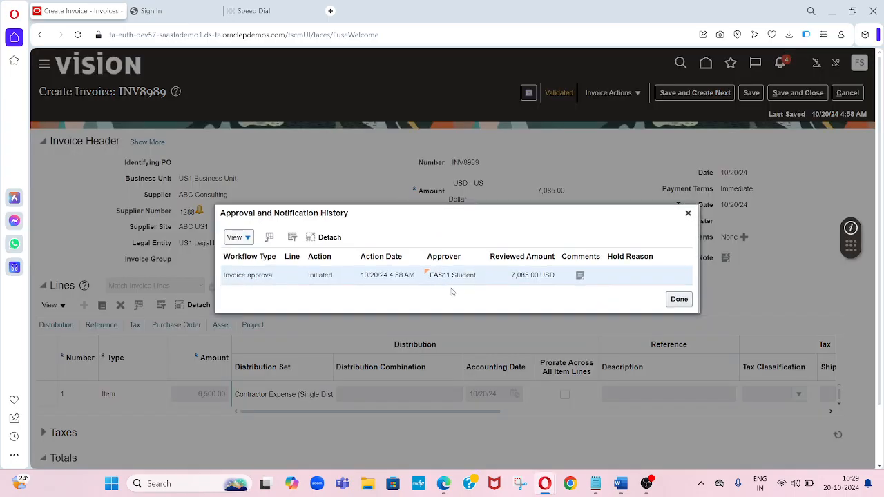
left_click(678, 299)
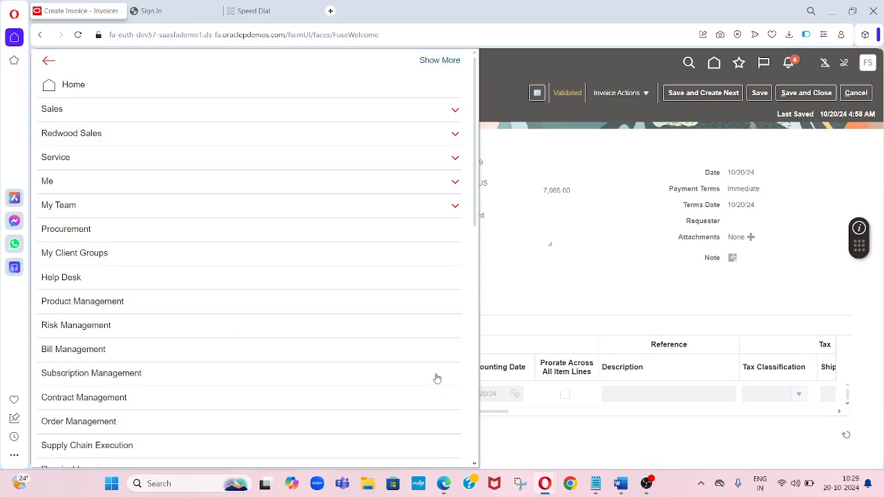
- Open Transaction Manager, filter transactions by In Progress status, and open INV8989's approval details
left_click(473, 429)
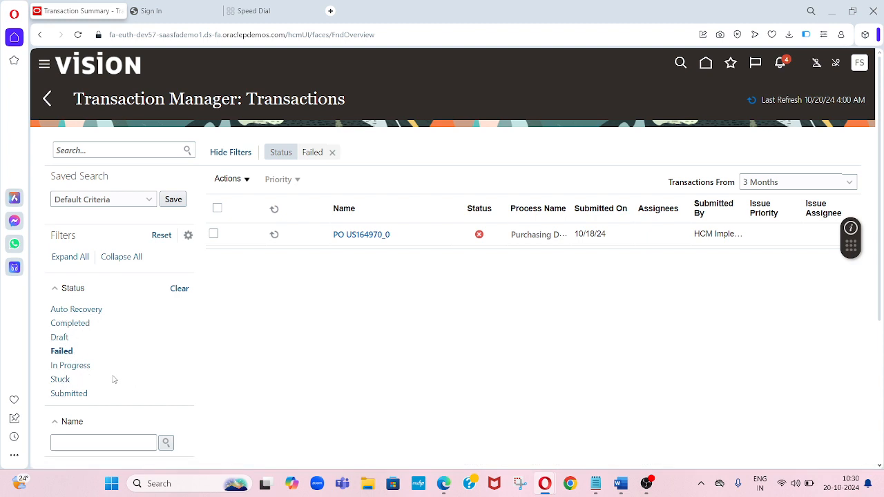
left_click(72, 366)
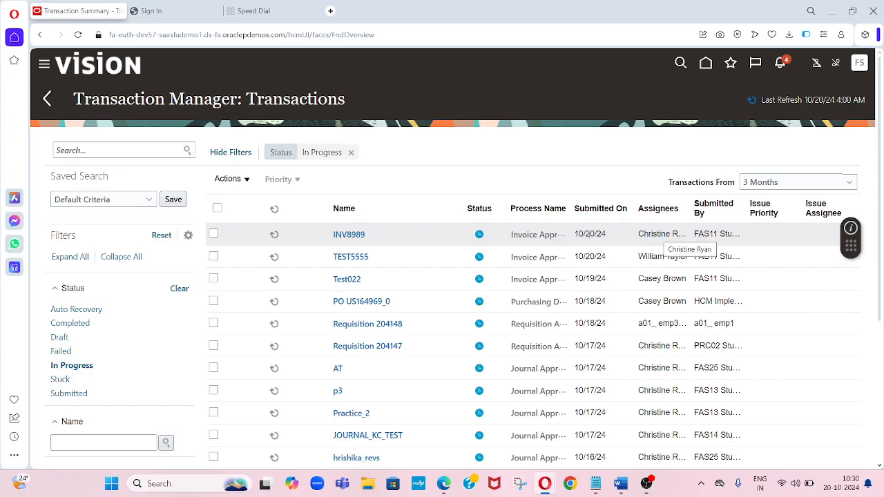
left_click(352, 241)
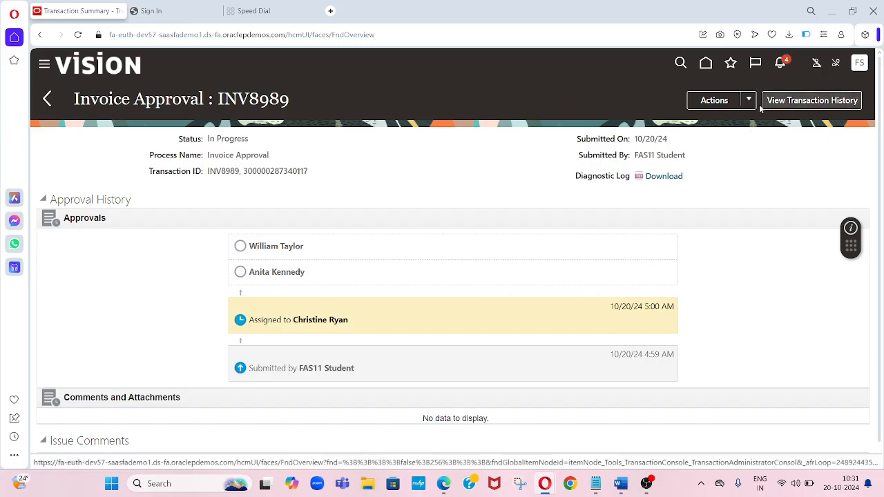
left_click_drag(705, 63, 520, 143)
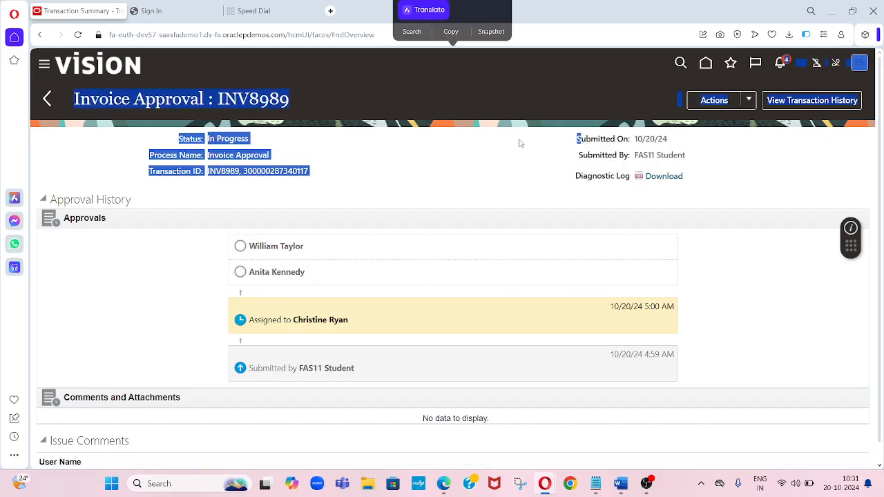
- Open invoice INV8989 from the recent invoices and view its approval and notification history, then close it
left_click(705, 63)
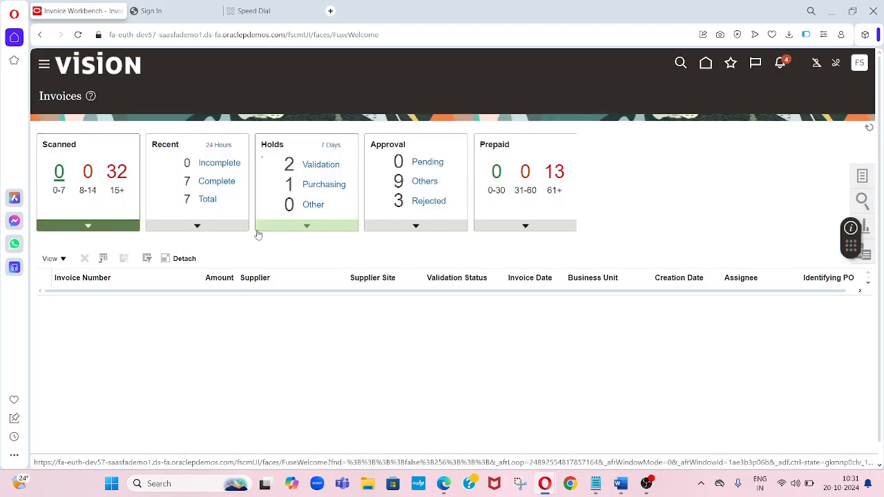
left_click(199, 230)
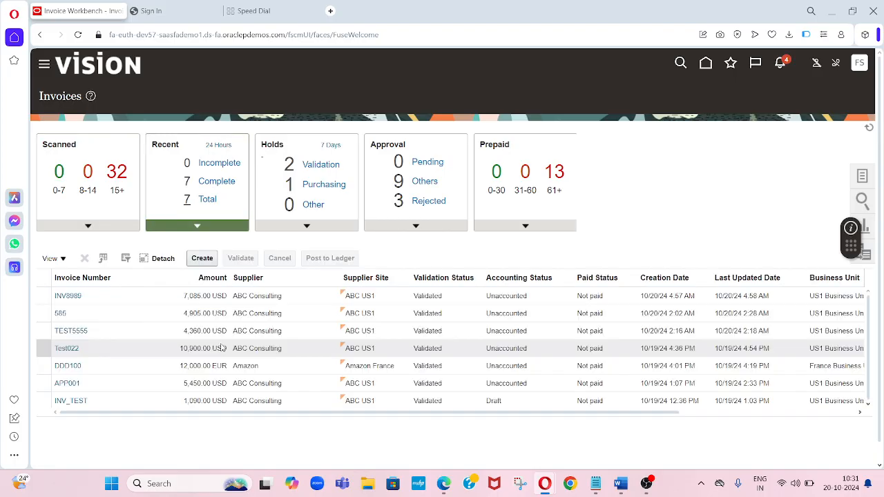
left_click(77, 296)
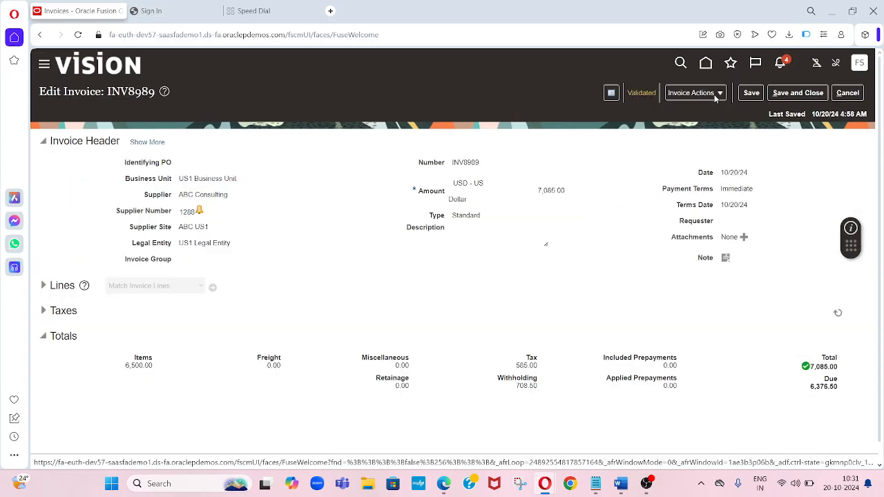
left_click(718, 97)
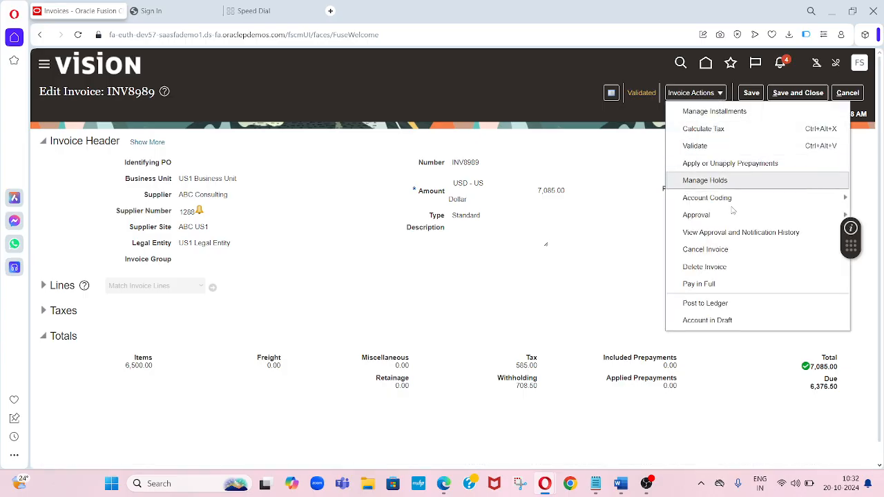
left_click(729, 233)
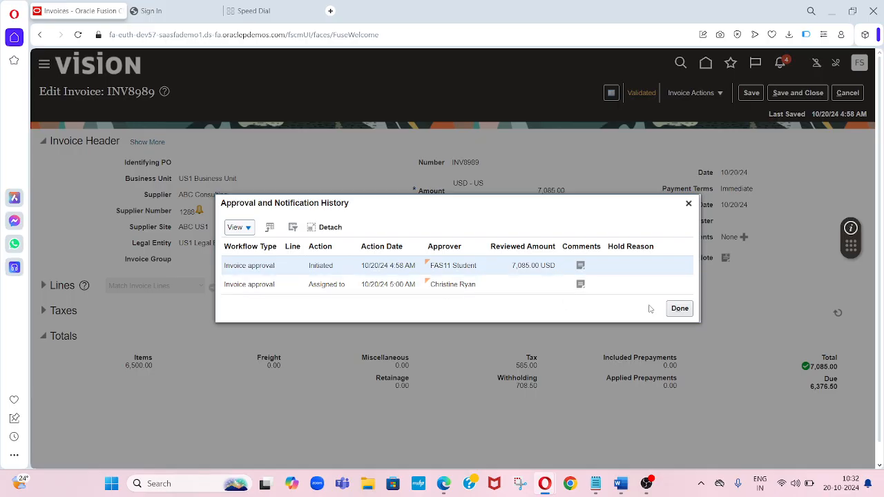
left_click(678, 312)
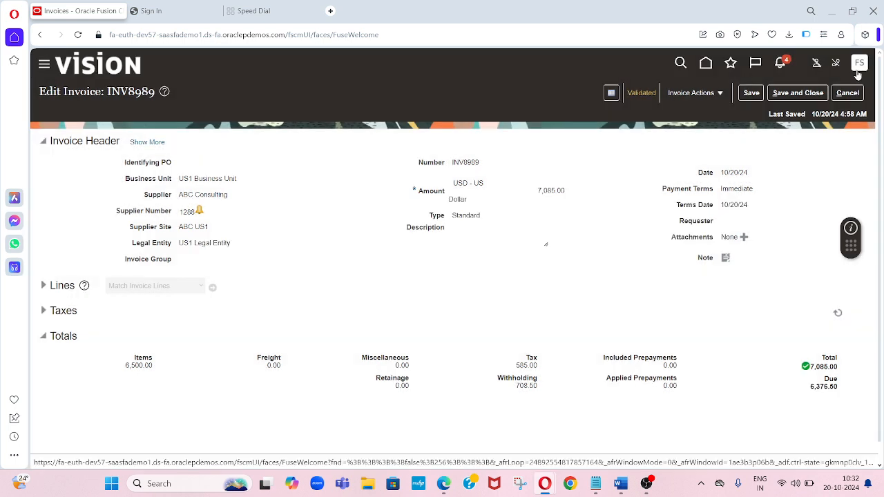
- Begin signing out and copy the first line manager approver's user ID from the text file
left_click(858, 68)
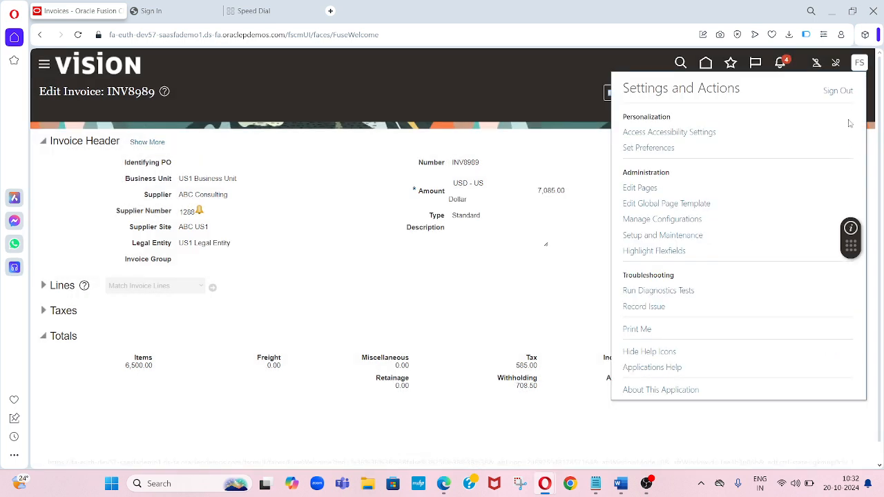
left_click(837, 91)
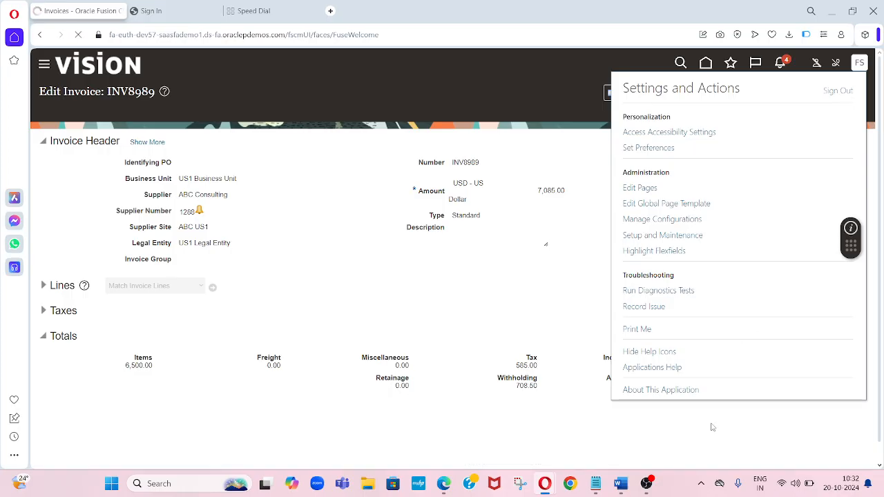
left_click(595, 483)
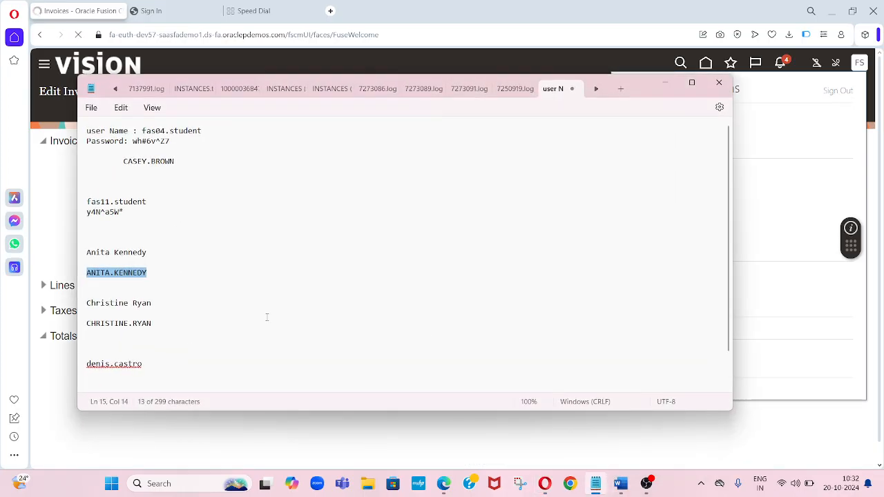
left_click(180, 320)
key("shift+Left")
key("shift+Left")
key("shift+Left")
key("shift+Left")
key("shift+Left")
key("shift+Left")
key("shift+Left")
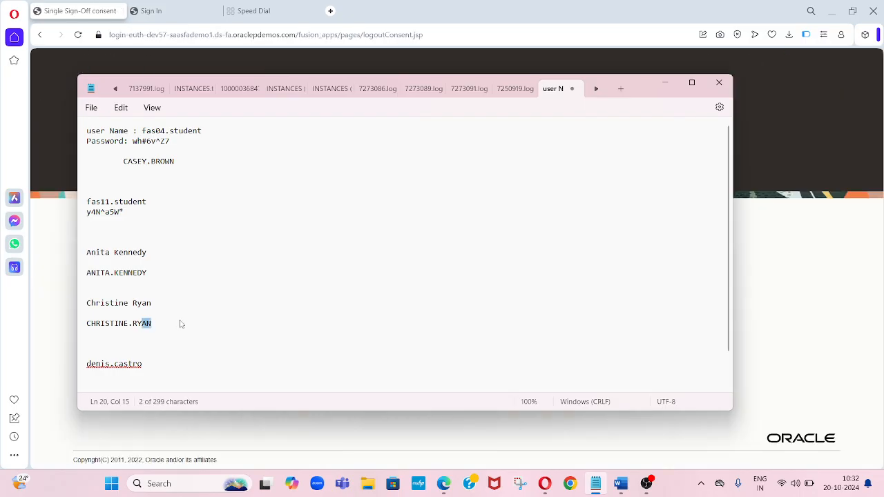
key("shift+Left")
key("shift+Left")
key("shift+Left")
key("shift+Left")
key("shift+Left")
key("shift+Left")
key("shift+Left")
key("ctrl+c")
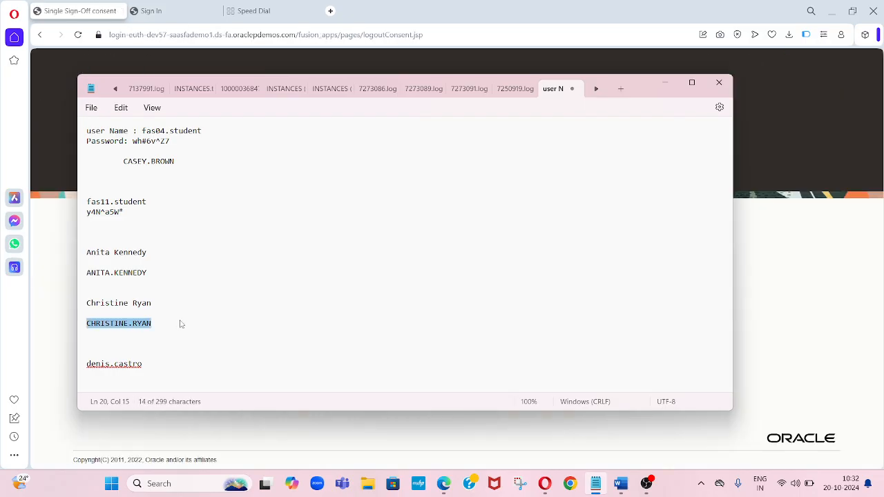
key("alt+Tab")
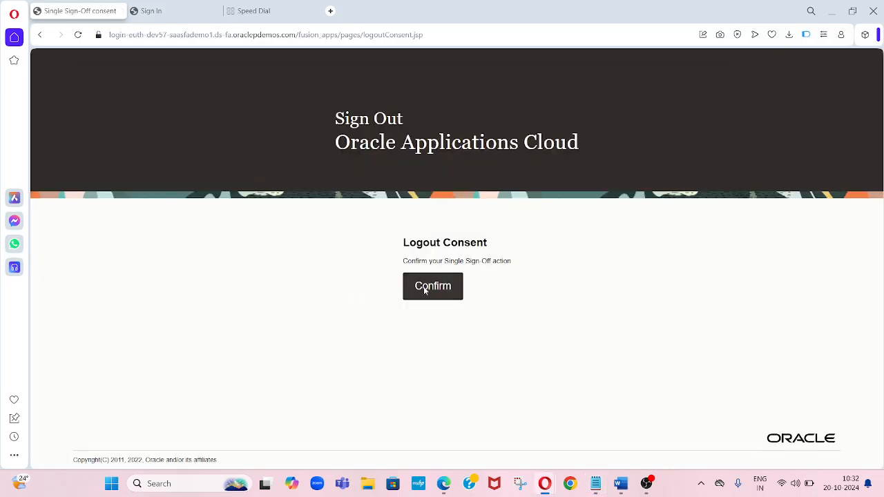
- Confirm sign-out and sign in as the line manager approver with the copied user ID and password
left_click(425, 290)
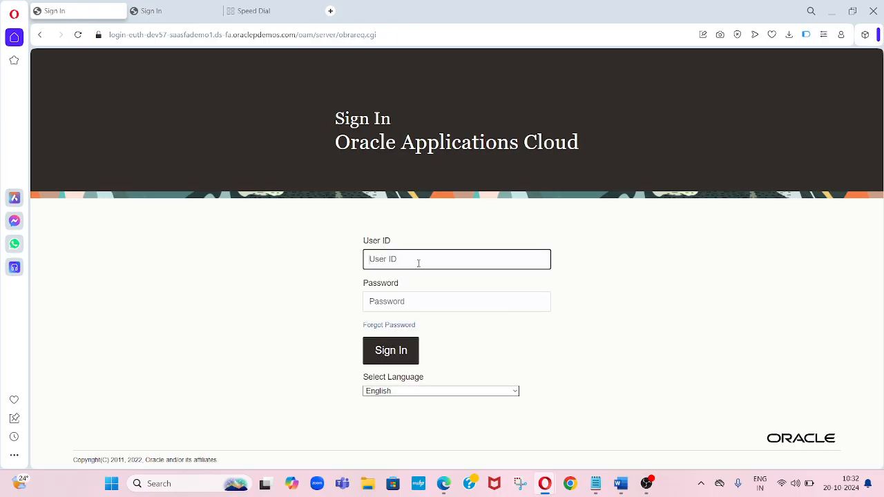
key("ctrl+v")
key("Tab")
type("••")
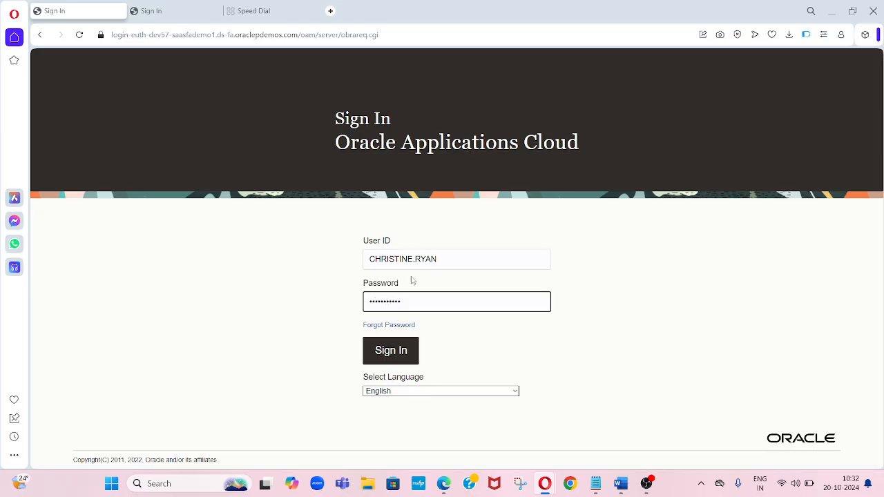
left_click(390, 350)
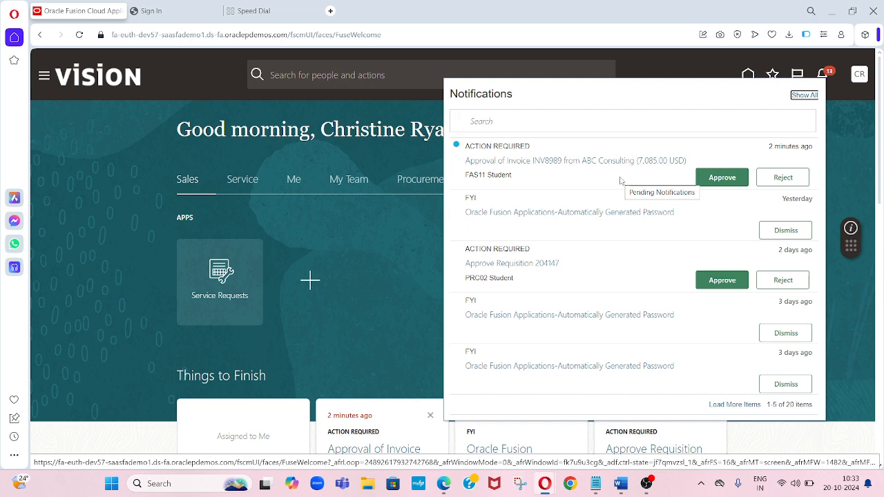
- Open the INV8989 approval notification and scroll through the invoice details, lines and installments
left_click(587, 164)
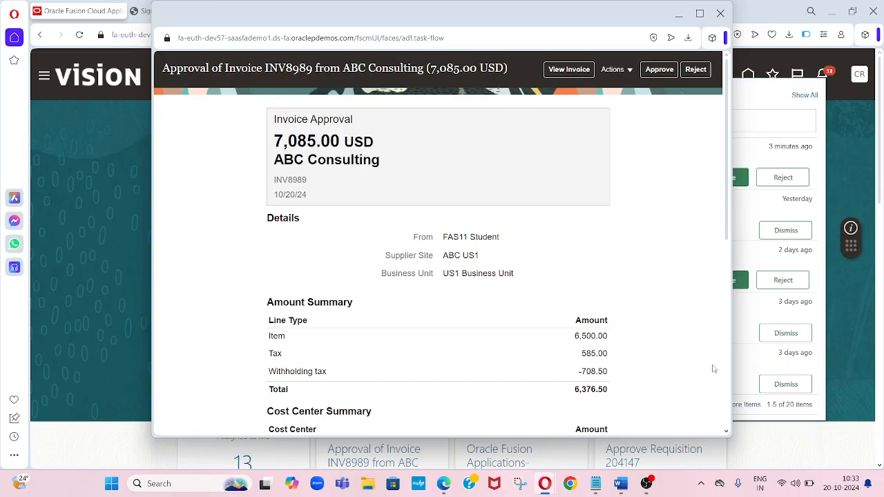
left_click(728, 421)
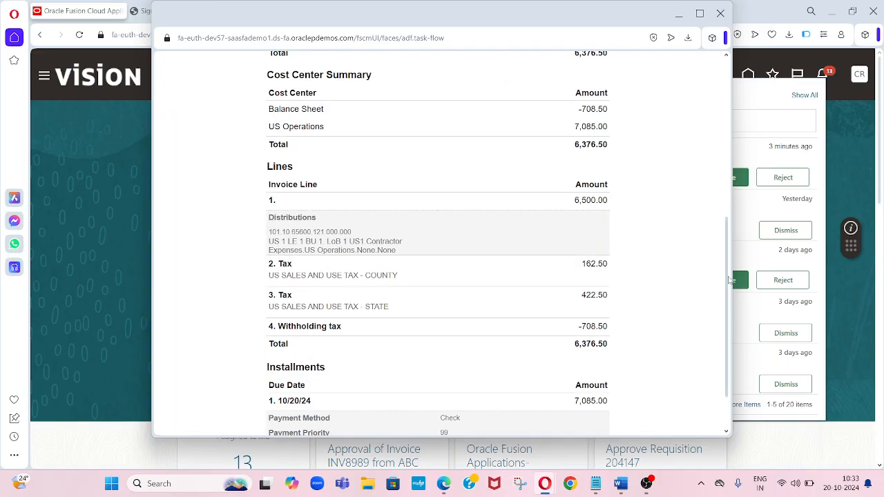
left_click(728, 103)
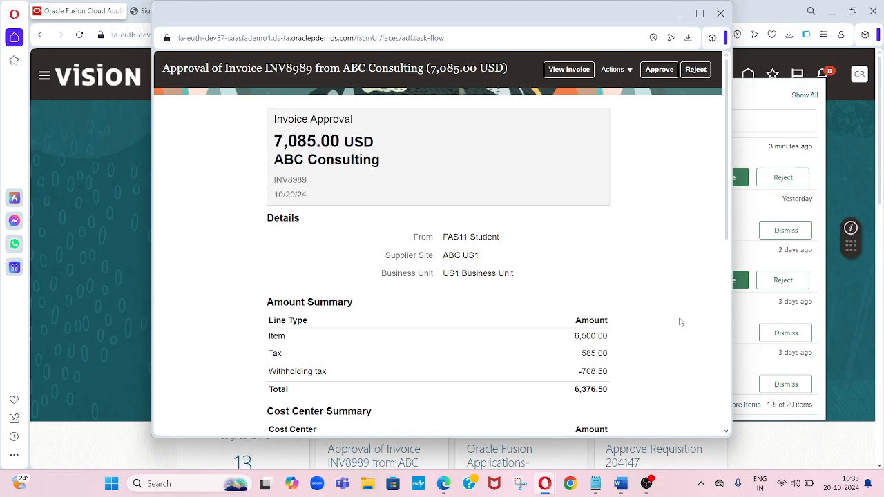
left_click(726, 425)
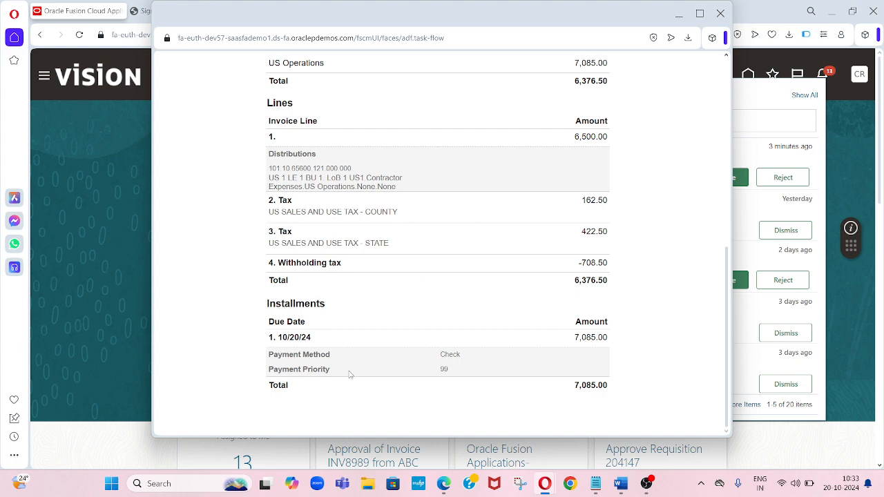
left_click(727, 136)
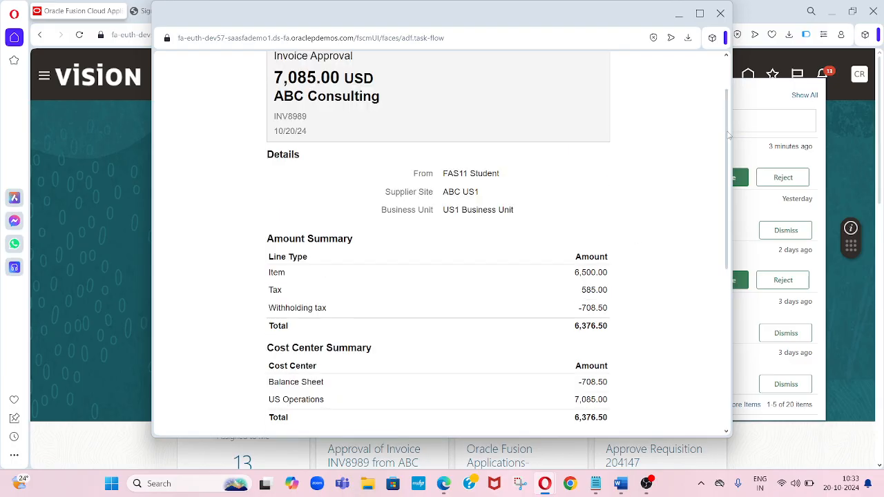
left_click(725, 73)
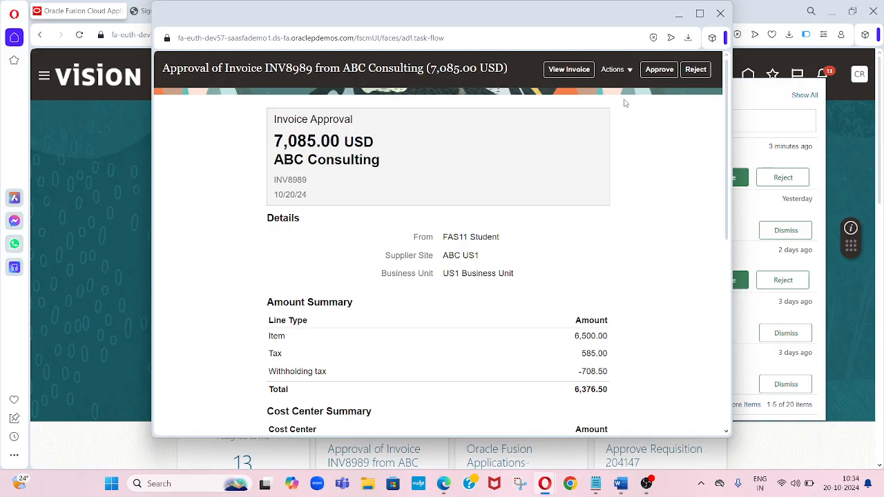
- Add the comment "Need informa" to the invoice approval task and save it
left_click(628, 71)
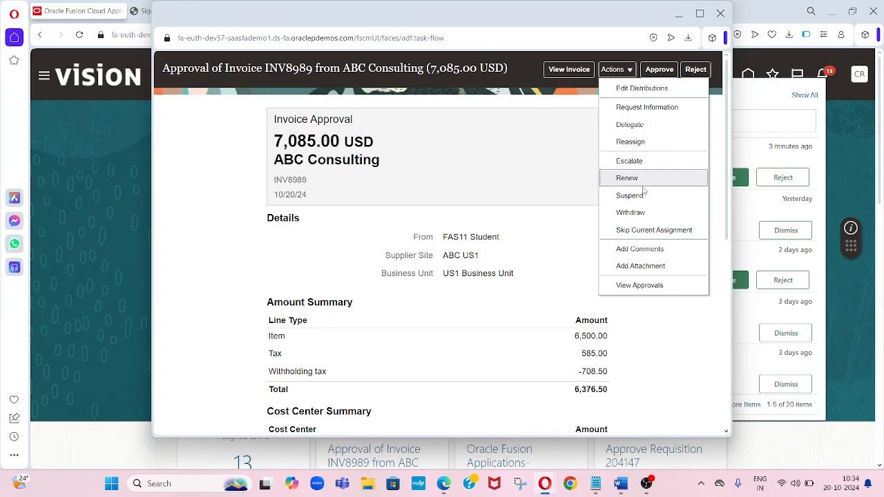
left_click(658, 256)
key("ctrl+a")
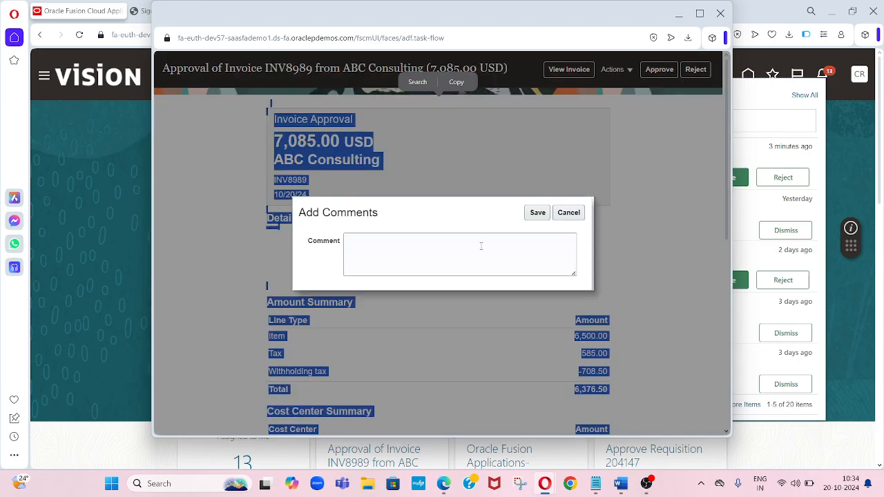
left_click(426, 253)
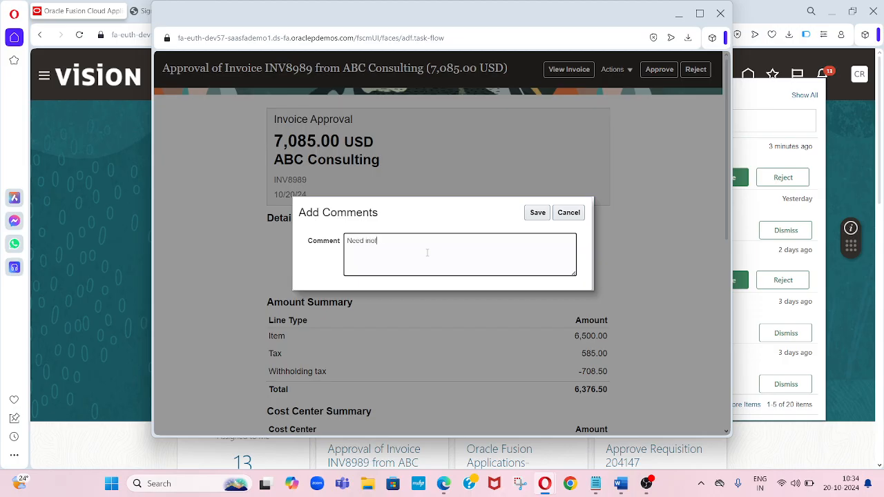
type("Need information")
left_click(537, 212)
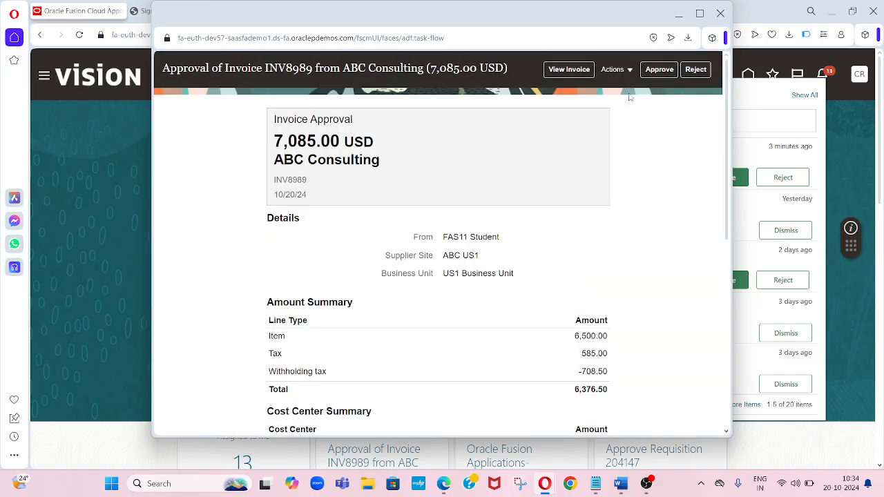
- Approve the invoice with the comment "Approve" and submit
left_click(616, 69)
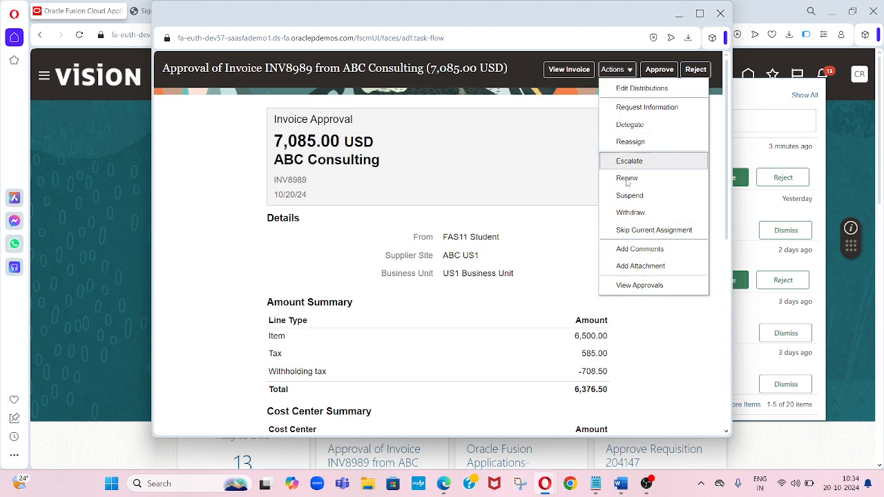
left_click(622, 89)
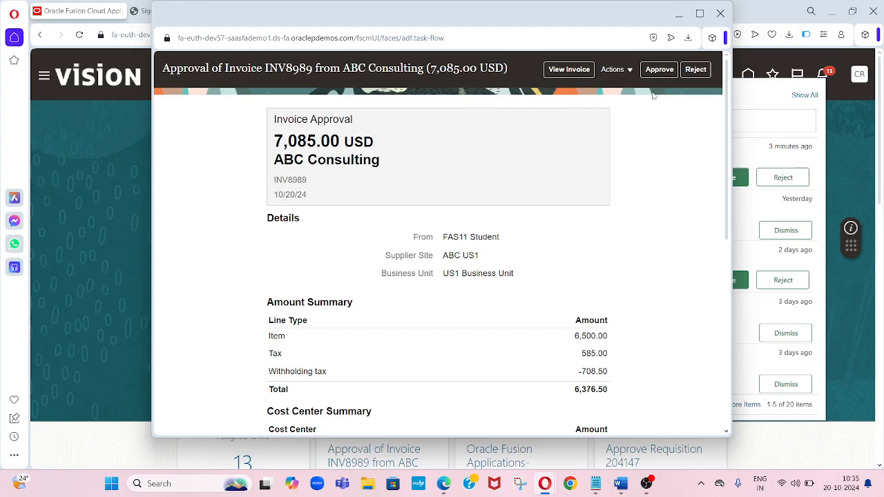
left_click(660, 72)
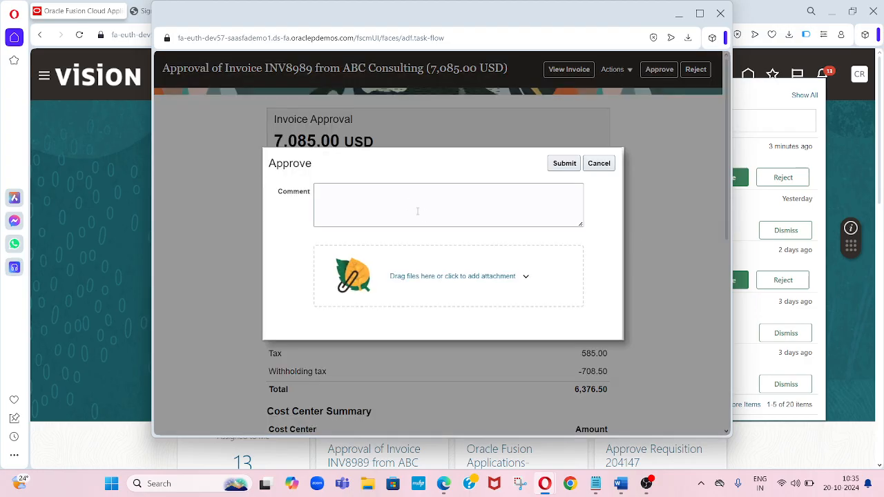
left_click(405, 201)
type("Apporv")
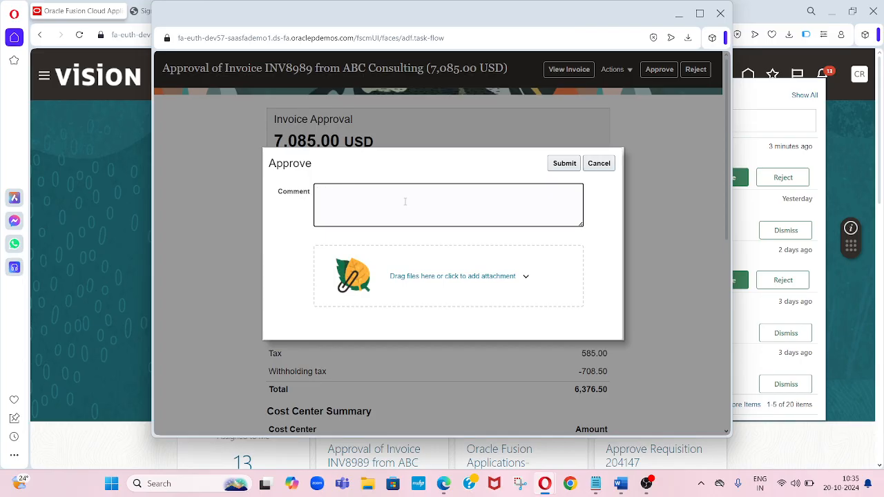
type("Approved.")
left_click(564, 164)
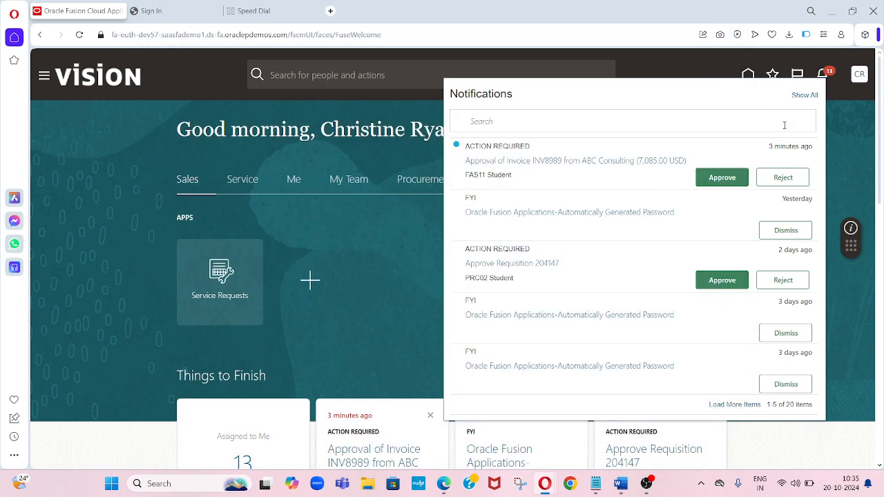
- Close the notifications, sign out of the approver's session, and review the approval hierarchy in the Word document
left_click(831, 120)
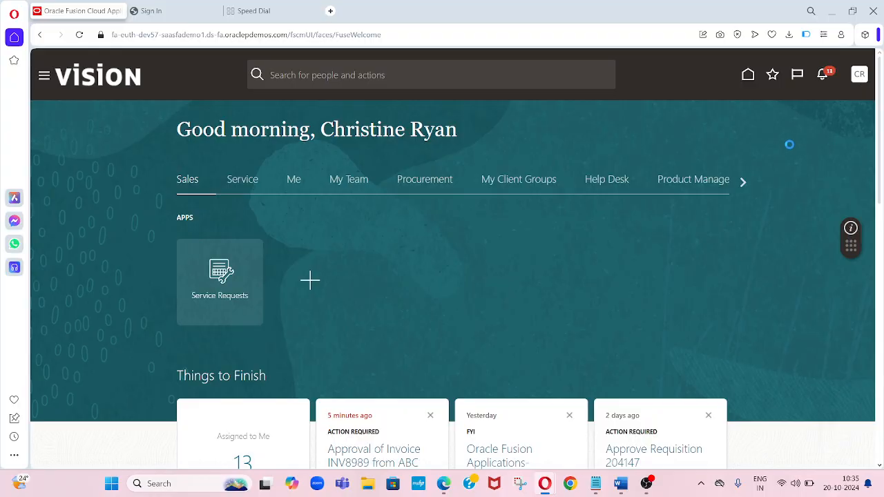
left_click(832, 105)
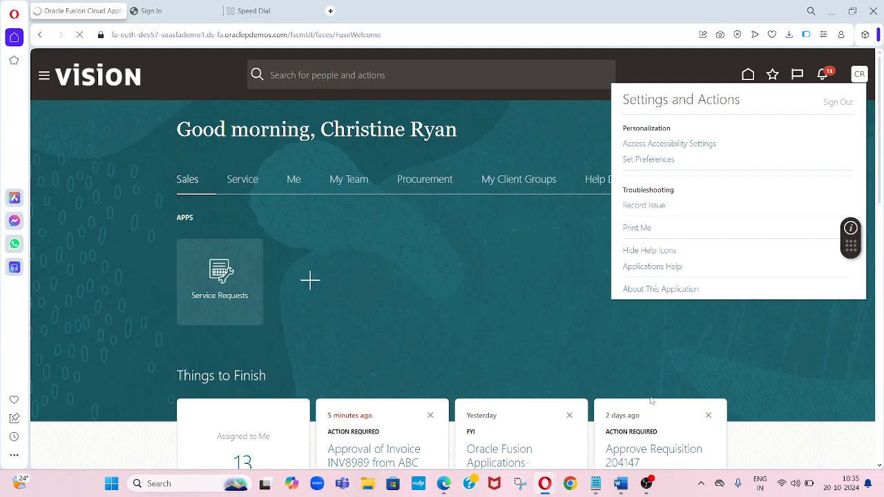
left_click(621, 483)
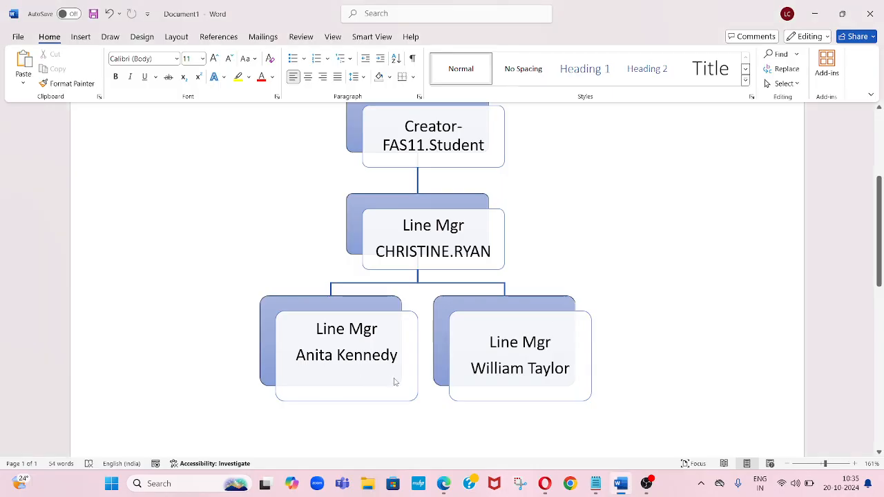
key("alt+Tab")
left_click(422, 295)
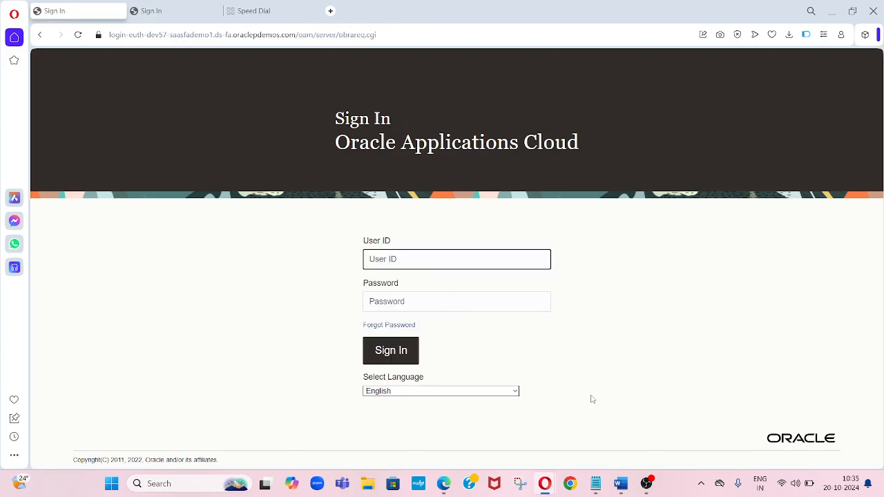
left_click(619, 486)
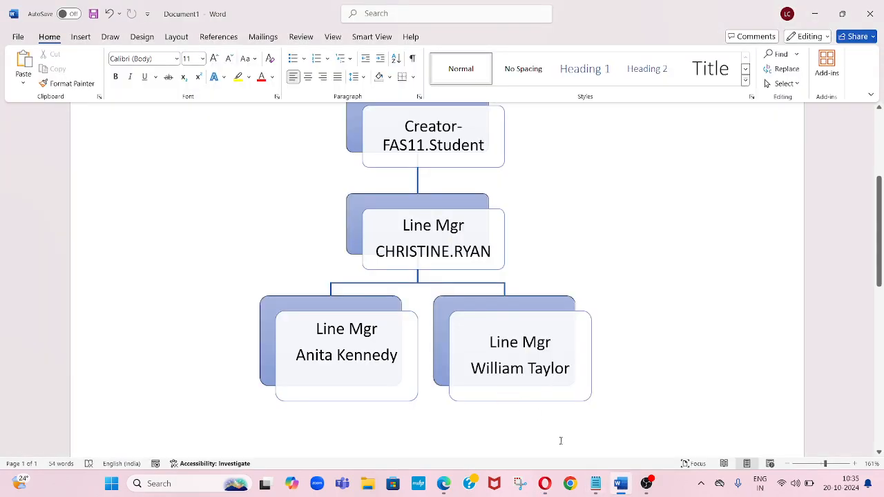
- Copy the second-level approver's user ID from the notes file
left_click(596, 483)
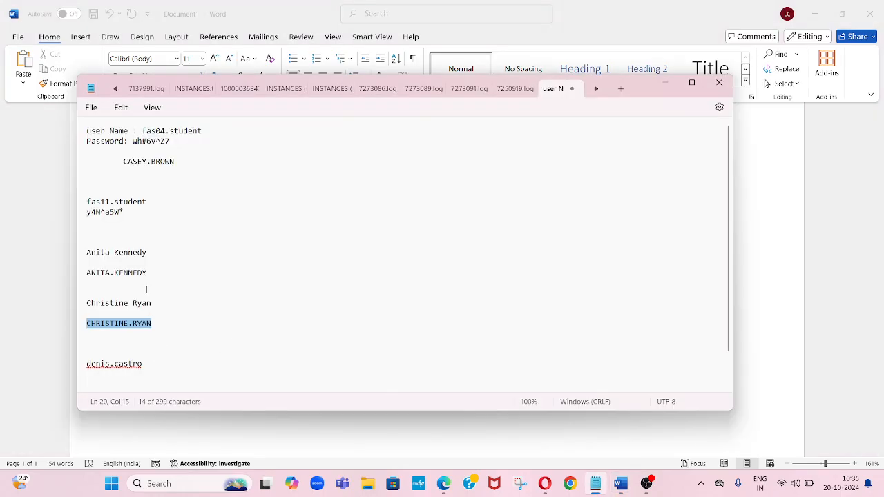
left_click(157, 274)
key("shift+Left")
key("shift+Left")
key("shift+Left")
key("shift+Left")
key("shift+Left")
key("shift+Left")
key("shift+Left")
key("shift+Left")
key("shift+Left")
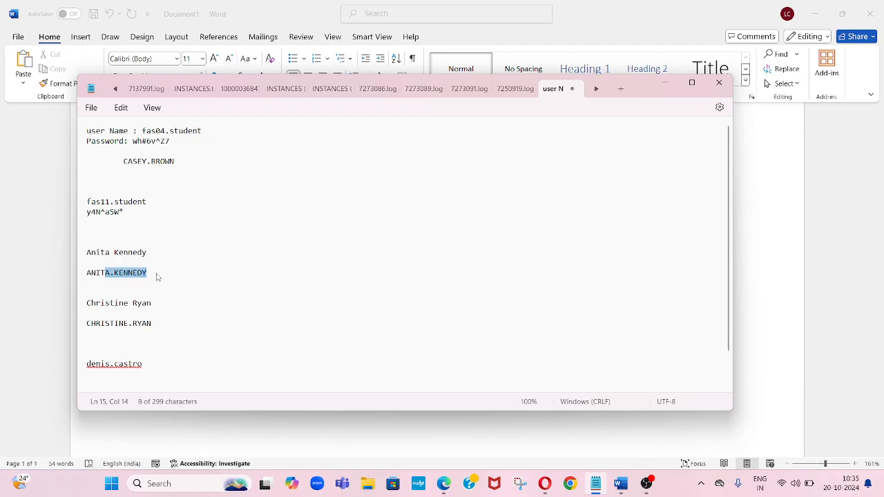
key("shift+Left")
key("shift+Left")
key("shift+Left")
key("shift+Left")
key("shift+Left")
key("ctrl+c")
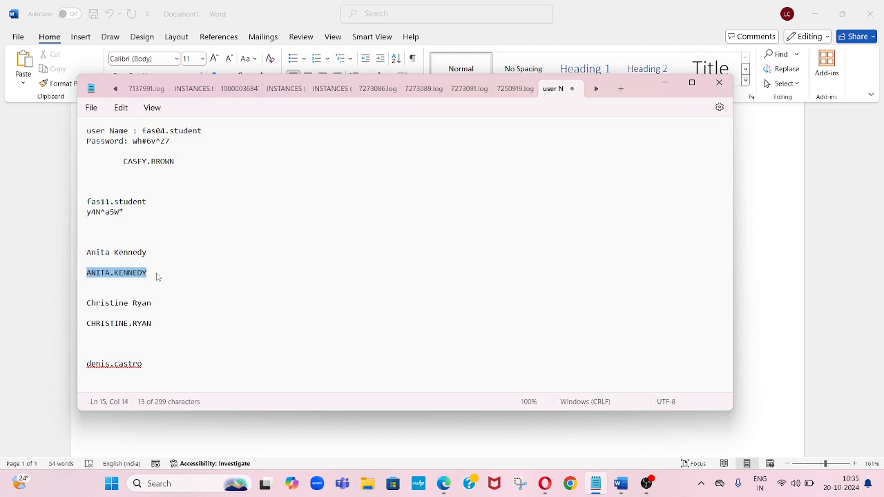
- Sign in to Oracle Applications Cloud as the approver, pasting the user ID and entering the account password
key("alt+Tab")
key("alt+Tab")
key("alt+Tab")
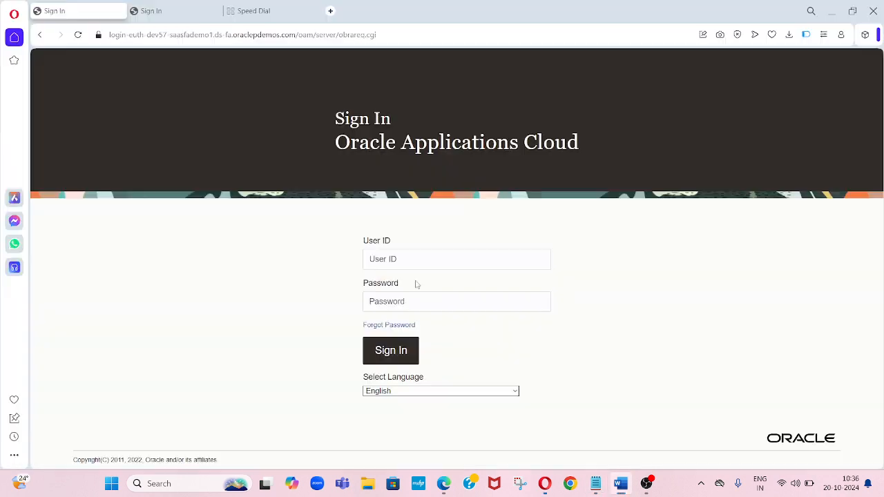
key("ctrl+v")
key("Tab")
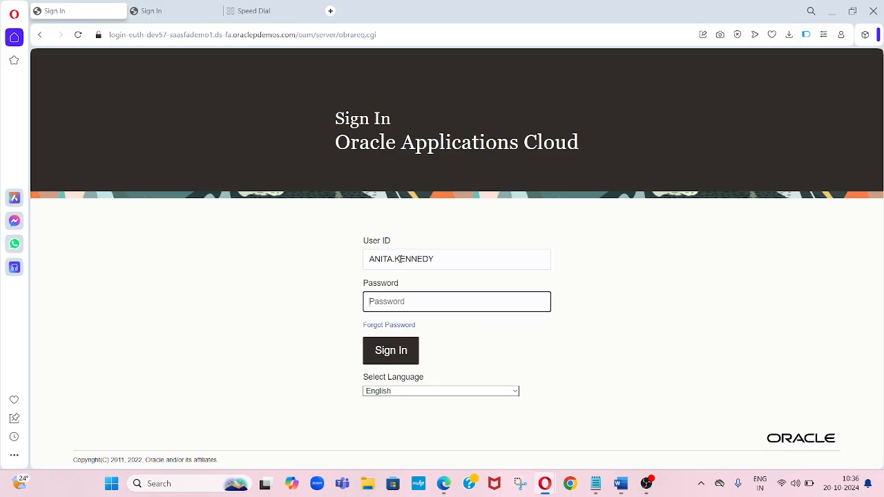
type("*")
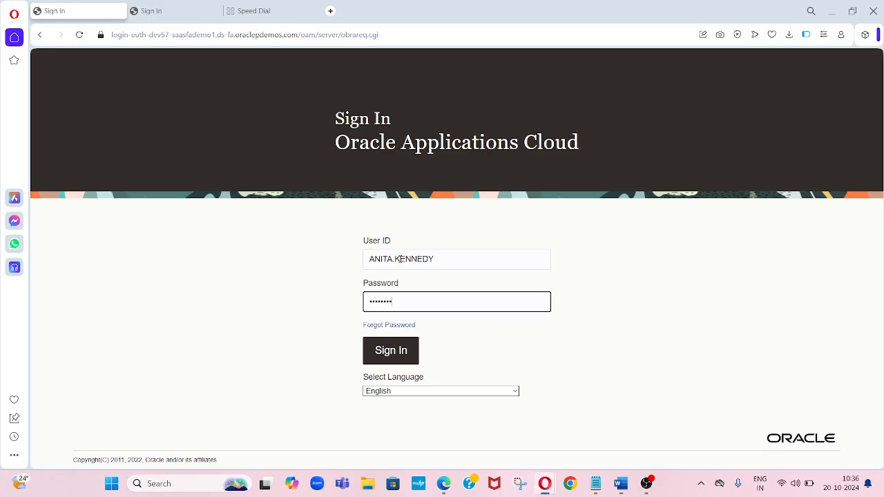
left_click(391, 350)
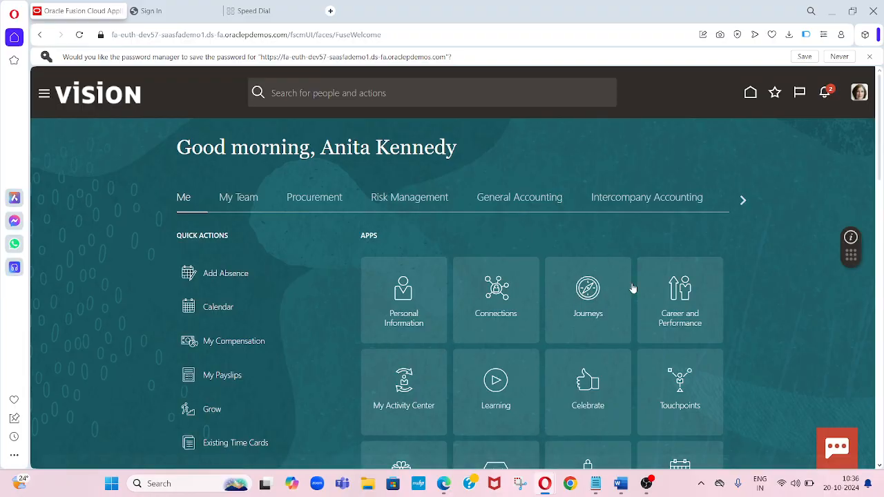
- Open the INV8989 approval notification from the notifications list
left_click(826, 96)
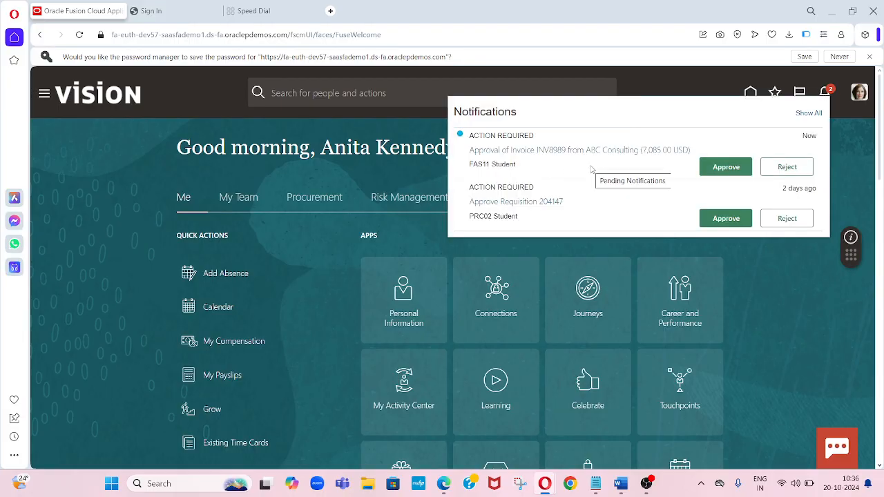
left_click(508, 151)
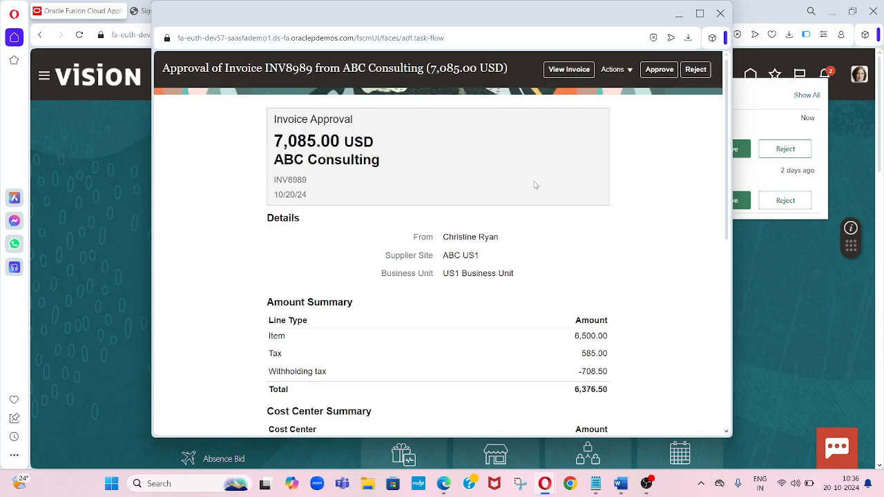
left_click(657, 69)
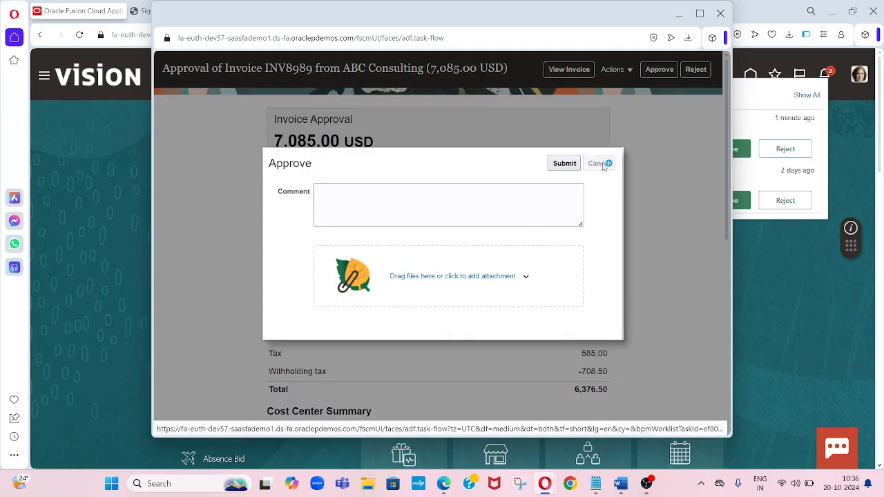
left_click(598, 163)
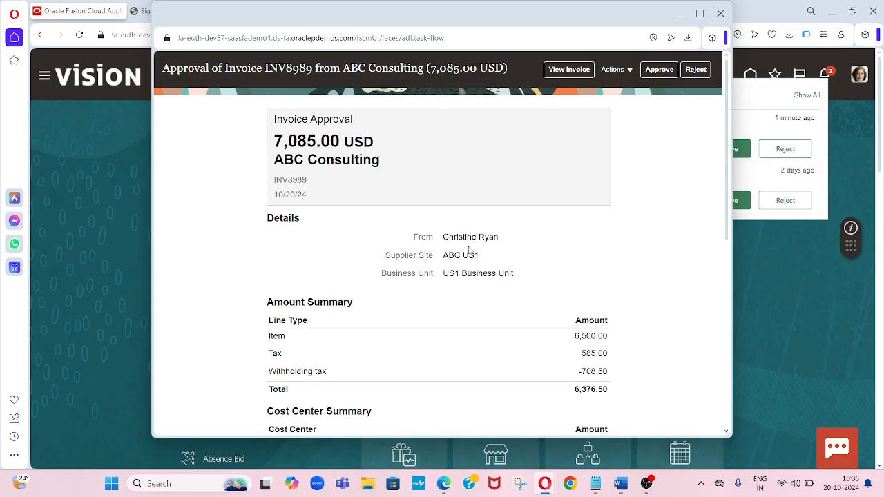
- Approve the invoice with the comment "approved" and submit
left_click(659, 69)
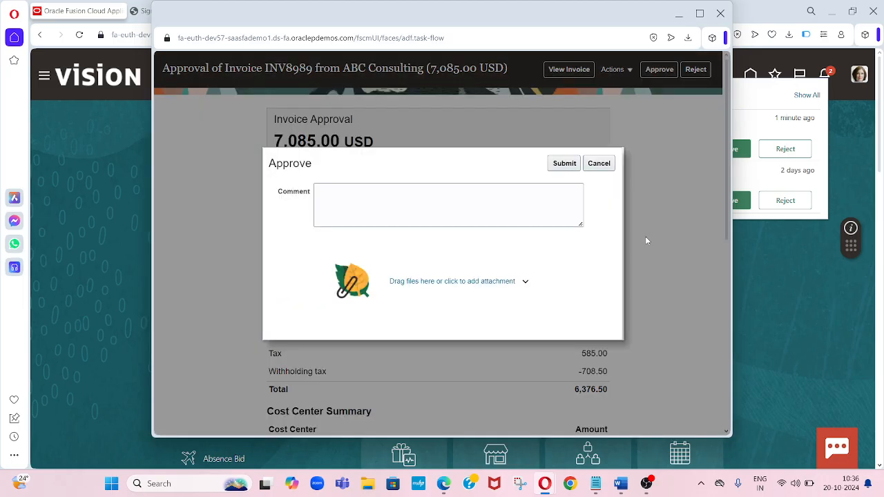
left_click(513, 207)
type("ap")
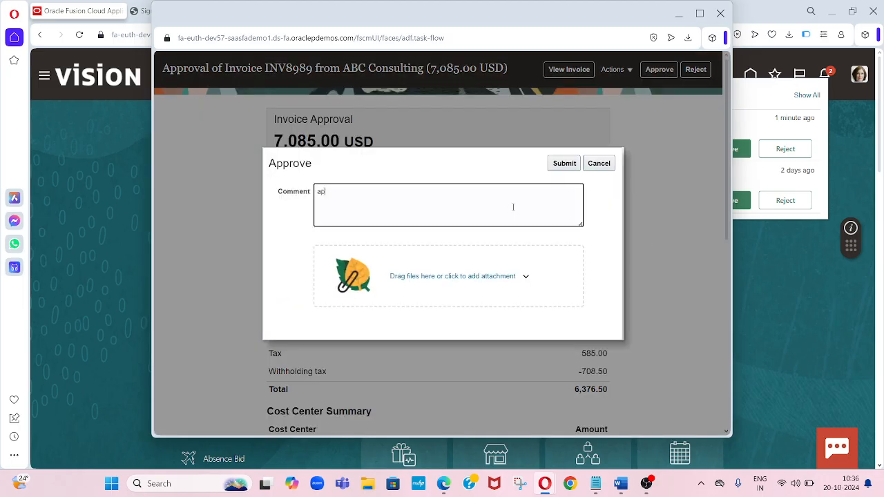
type("proved")
left_click(565, 164)
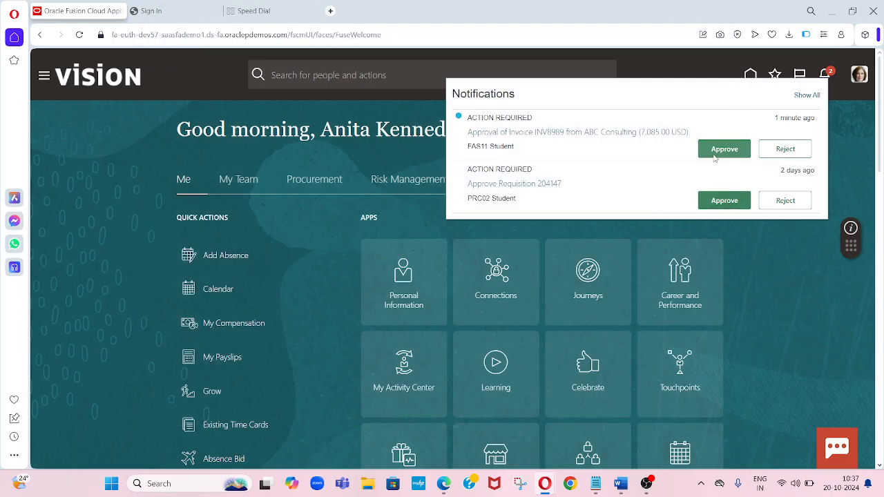
- Close the notifications and sign out of the approver's session
left_click(771, 243)
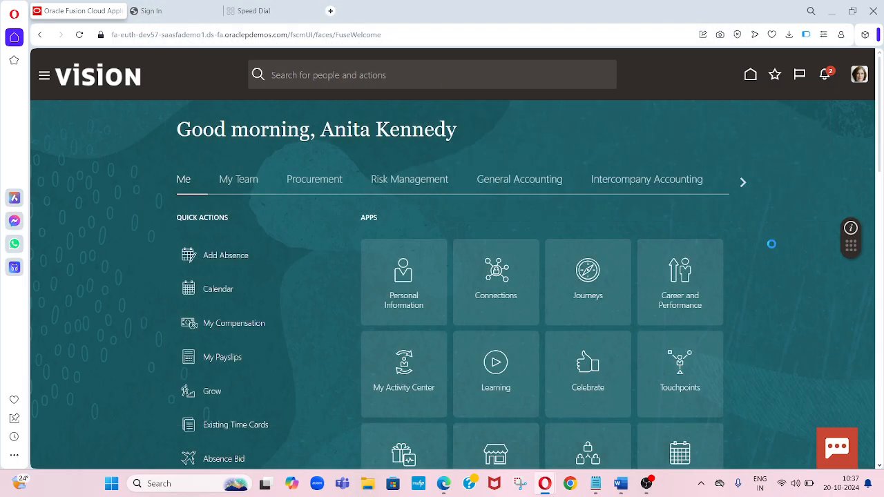
left_click(859, 82)
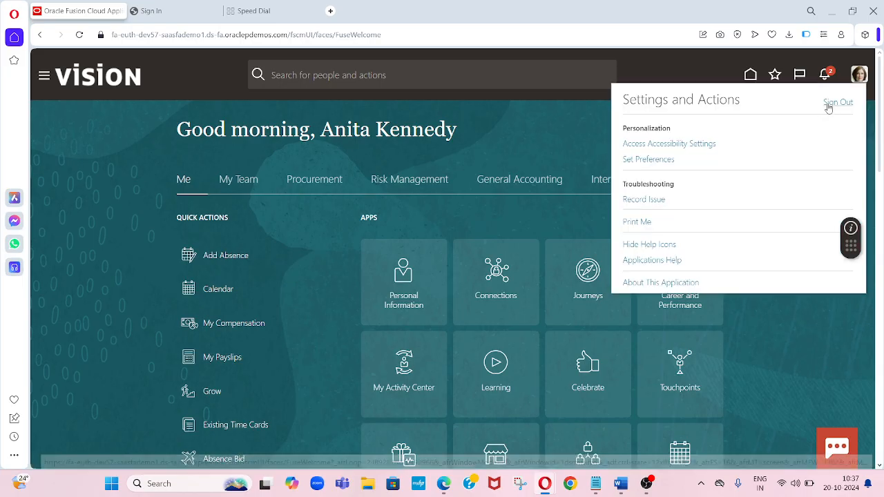
left_click(829, 105)
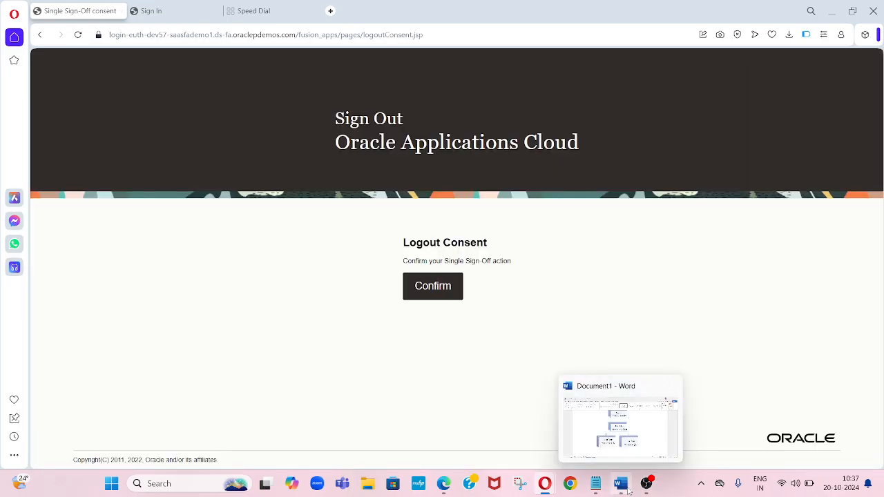
- Copy the invoice creator's user ID from the notes file
left_click(621, 484)
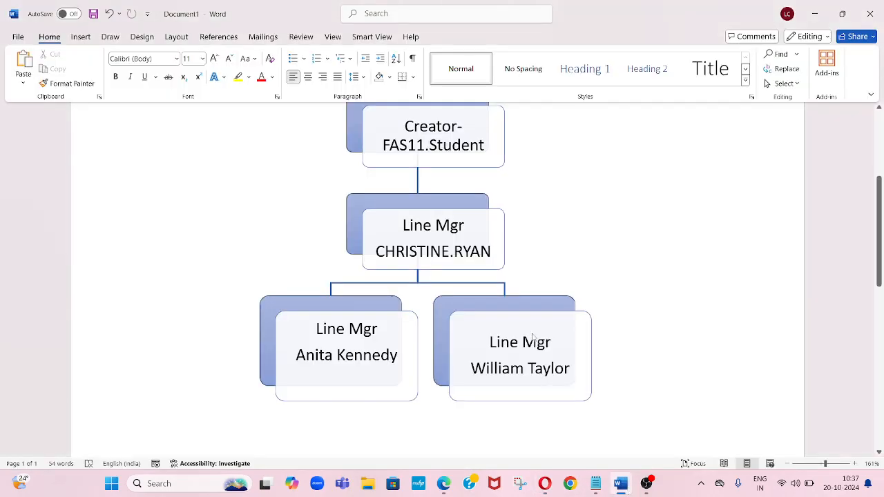
left_click(596, 489)
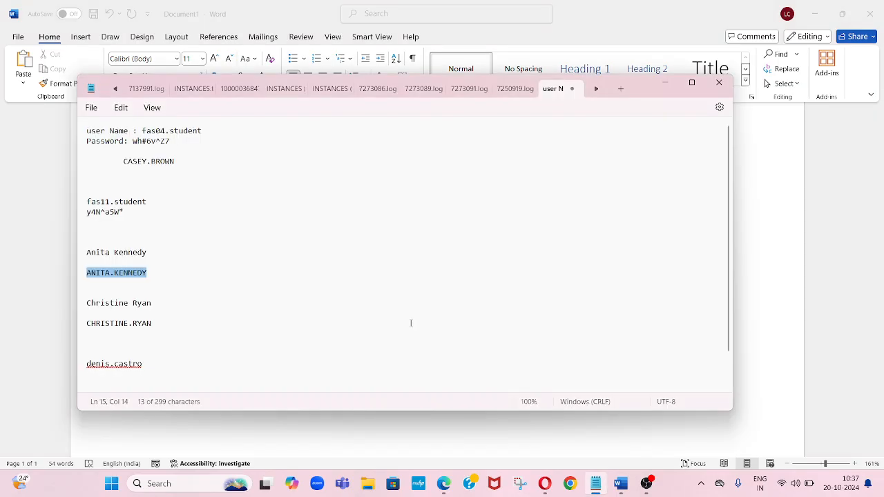
left_click(147, 202)
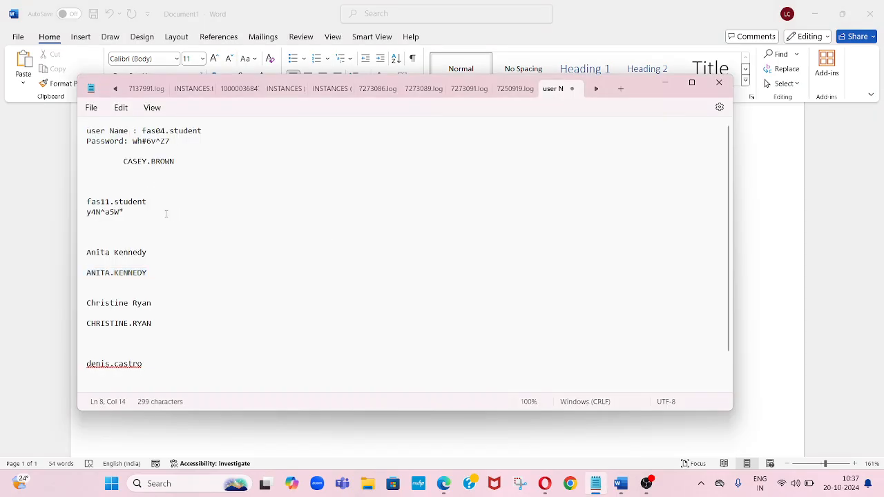
key("shift+Left")
key("shift+Left")
key("shift+Left")
key("shift+Left")
key("shift+Left")
key("shift+Left")
key("shift+Left")
key("shift+Left")
key("shift+Left")
key("shift+Left")
key("shift+Left")
key("shift+Left")
key("shift+Left")
key("ctrl+c")
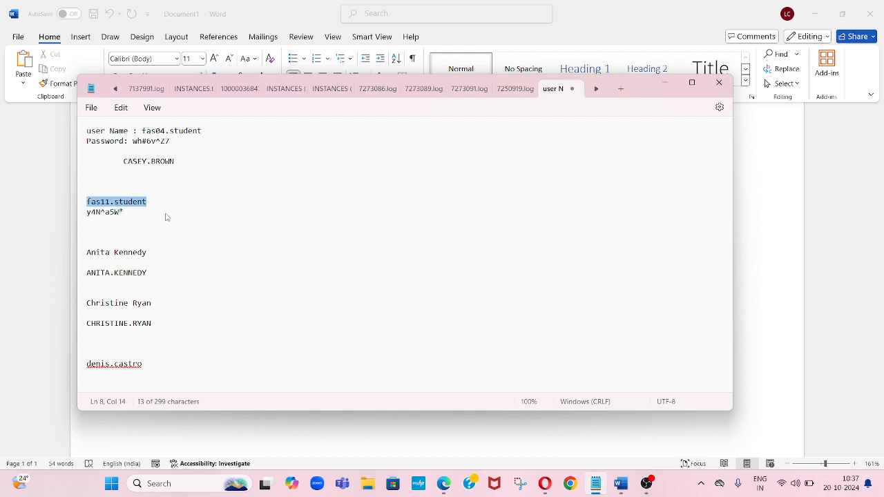
key("alt+Tab")
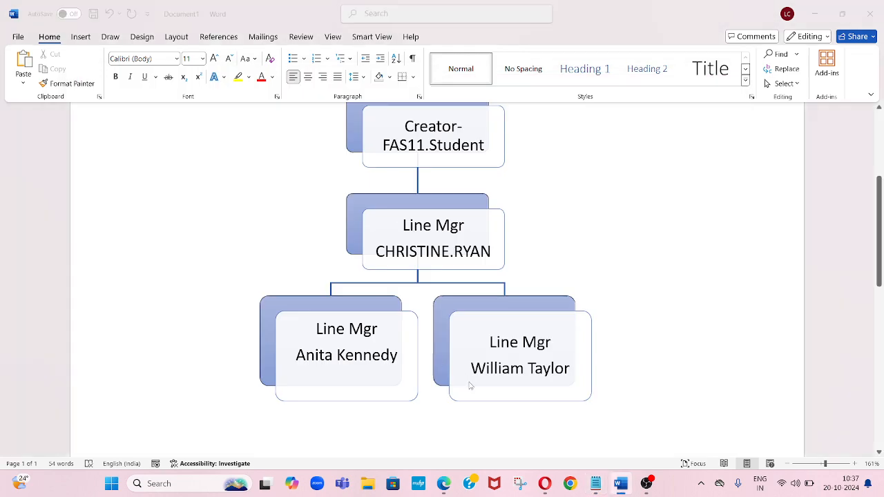
- Paste the creator's user ID into the sign-in page
key("alt+Tab")
left_click(442, 292)
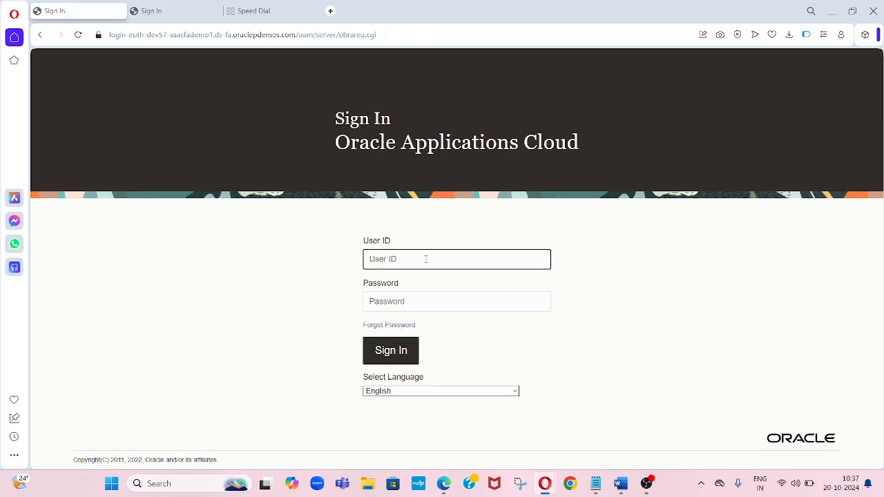
key("ctrl+v")
key("Tab")
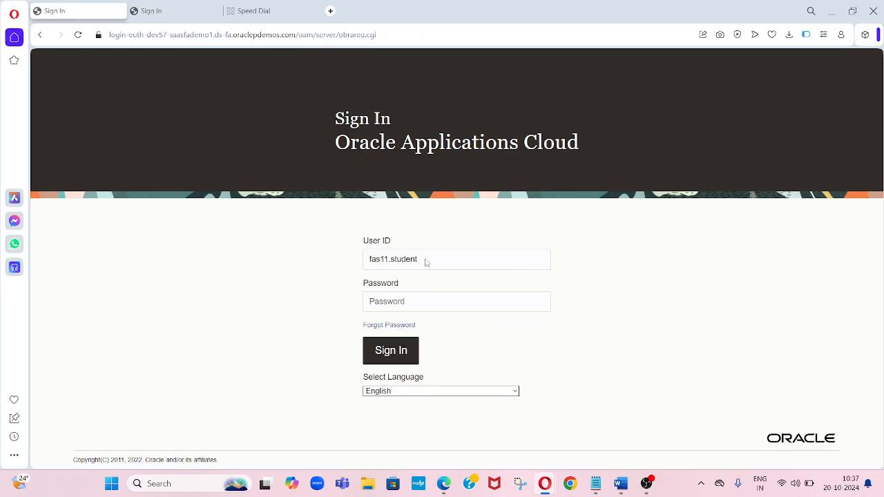
- Copy the creator's password from the notes file, paste it into the password field and sign in
key("alt+Tab")
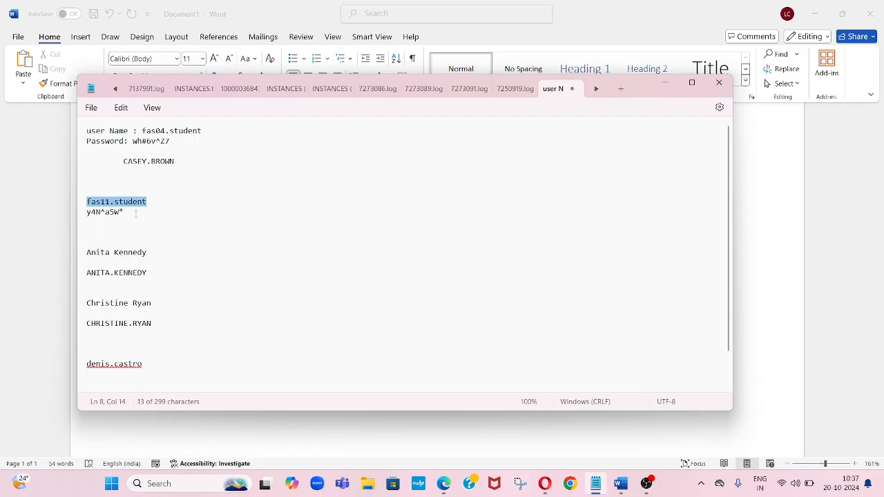
left_click(136, 213)
key("shift+Left")
key("shift+Left")
key("shift+Left")
key("shift+Left")
key("shift+Left")
key("shift+Left")
key("shift+Left")
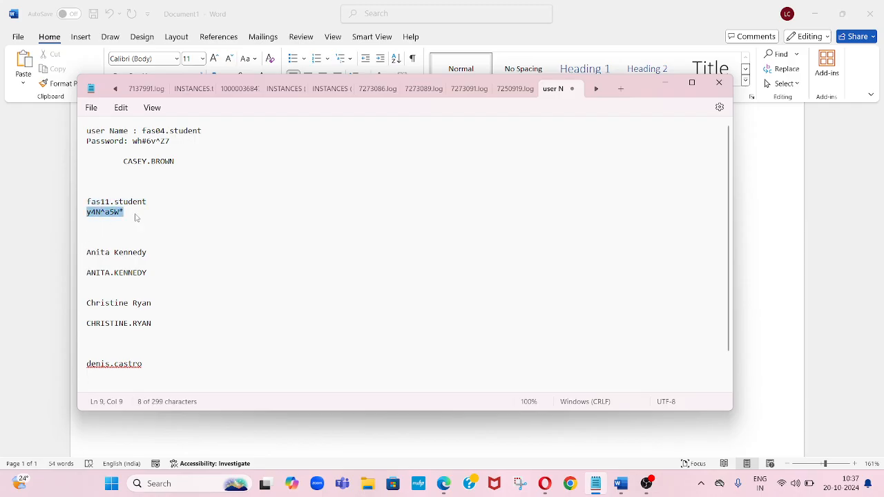
key("alt+Tab")
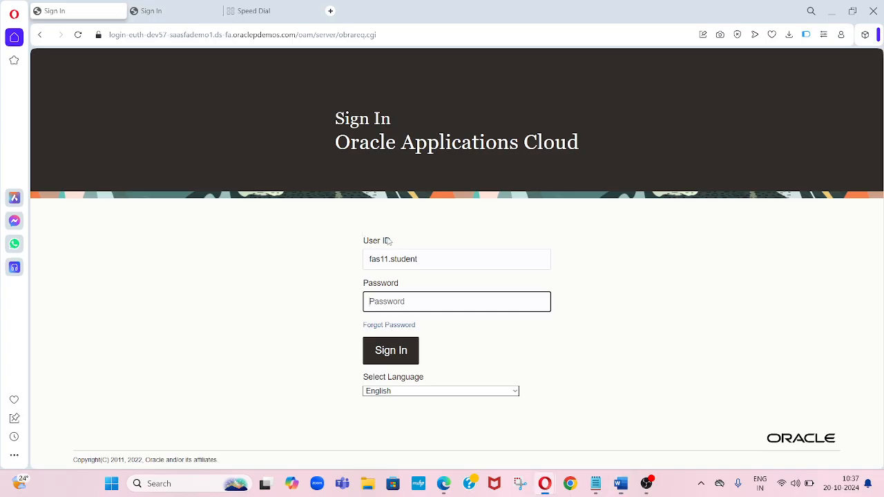
key("ctrl+v")
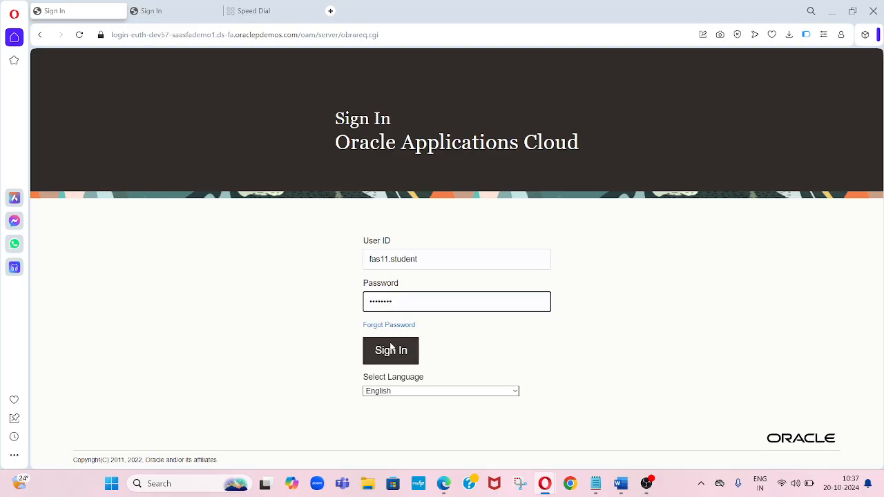
left_click(388, 348)
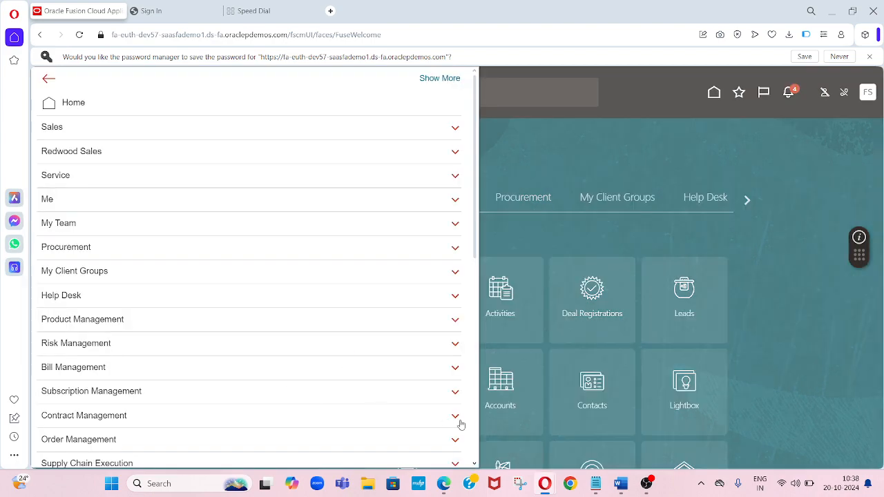
- Open the Security Console from the Tools group of the navigator
scroll(473, 448, "down", 5)
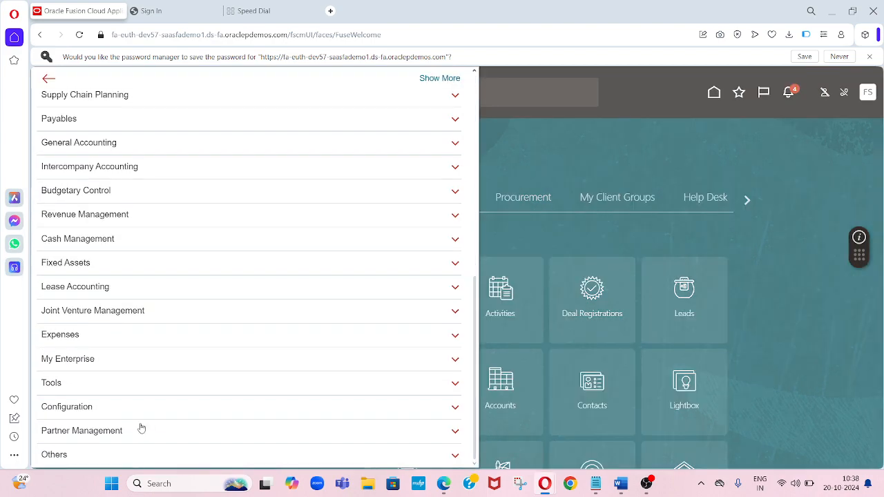
left_click(91, 391)
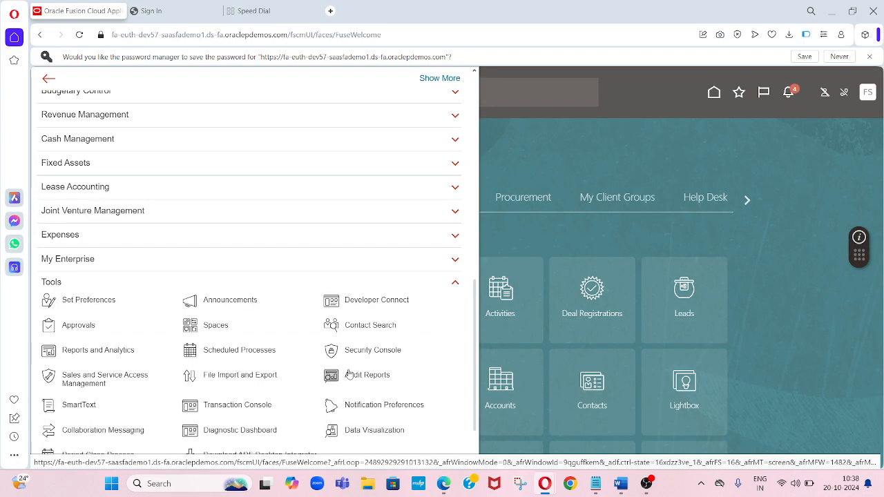
left_click(377, 356)
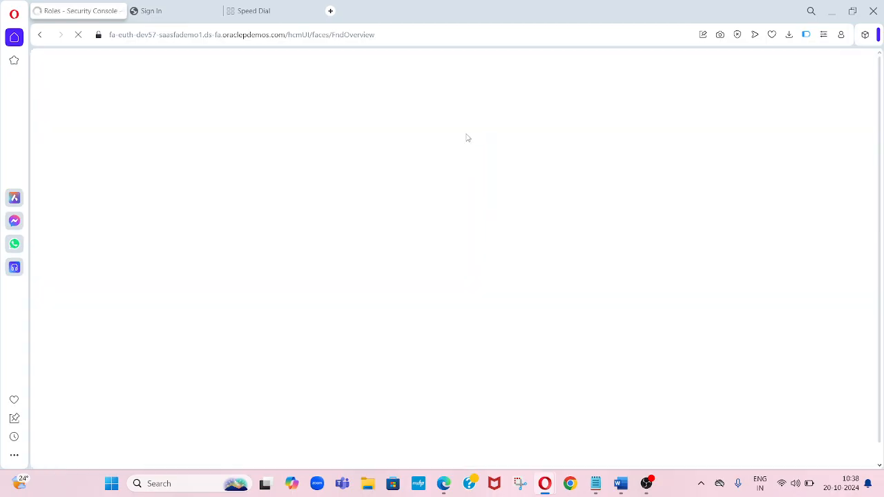
left_click(661, 173)
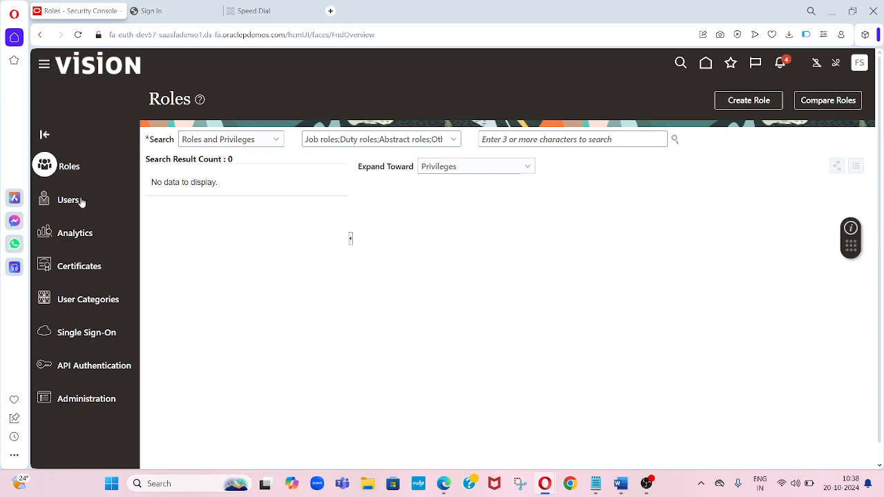
left_click(619, 486)
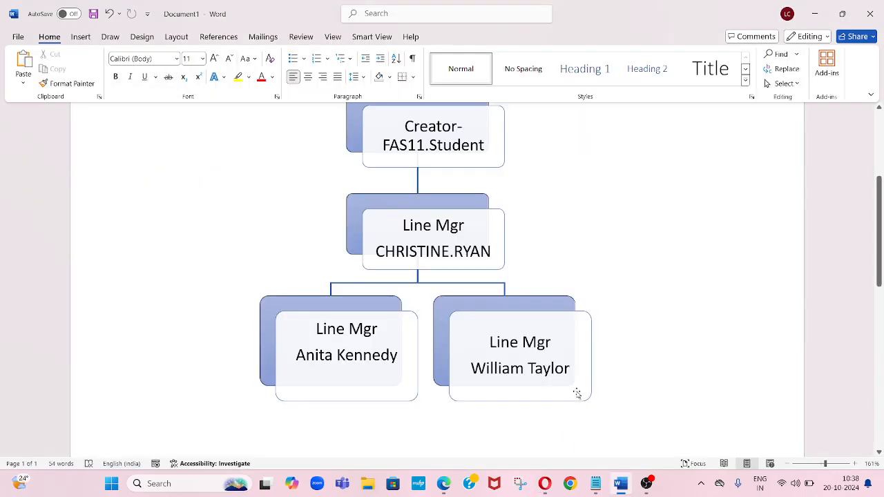
left_click(514, 370)
double_click(514, 369)
key("ctrl+c")
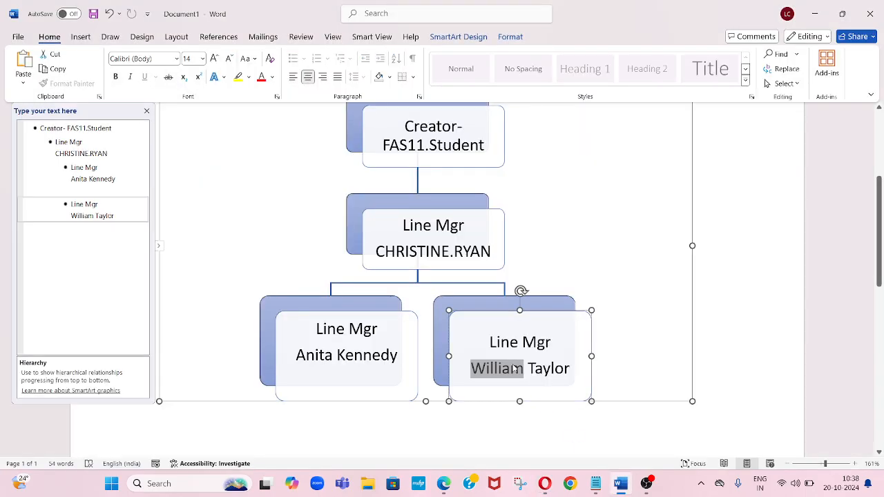
key("alt+Tab")
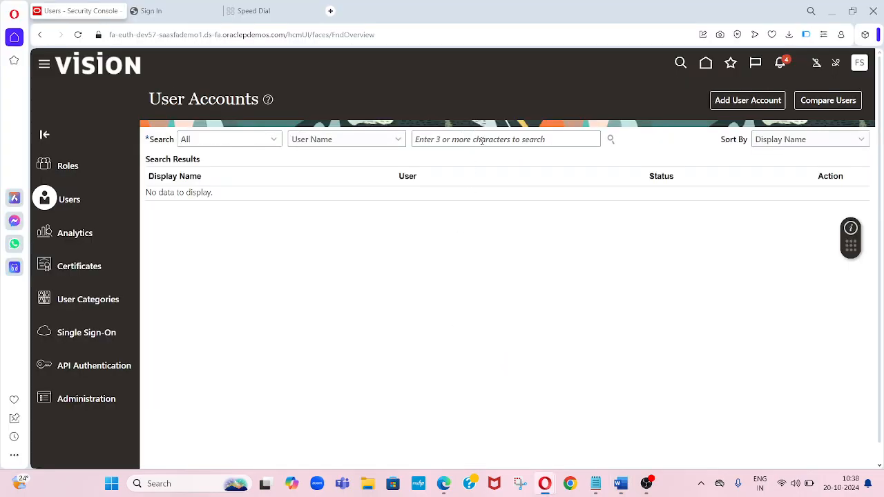
left_click(482, 140)
key("ctrl+v")
key("Tab")
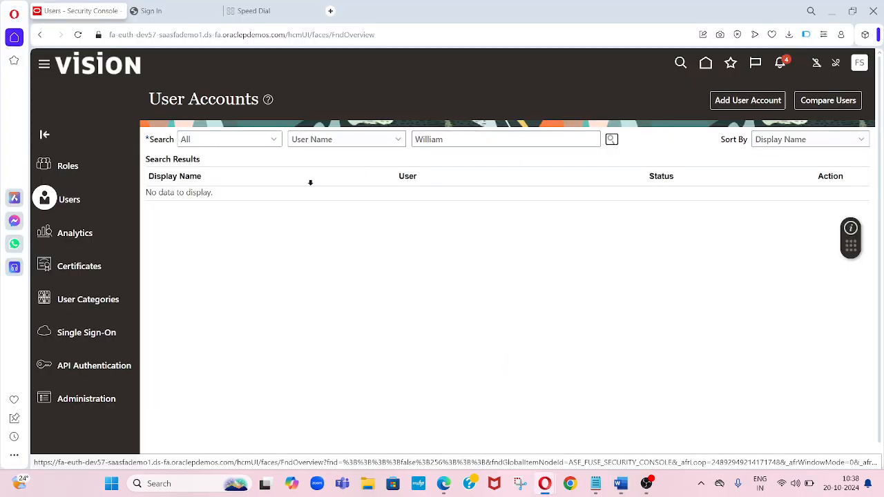
key("Return")
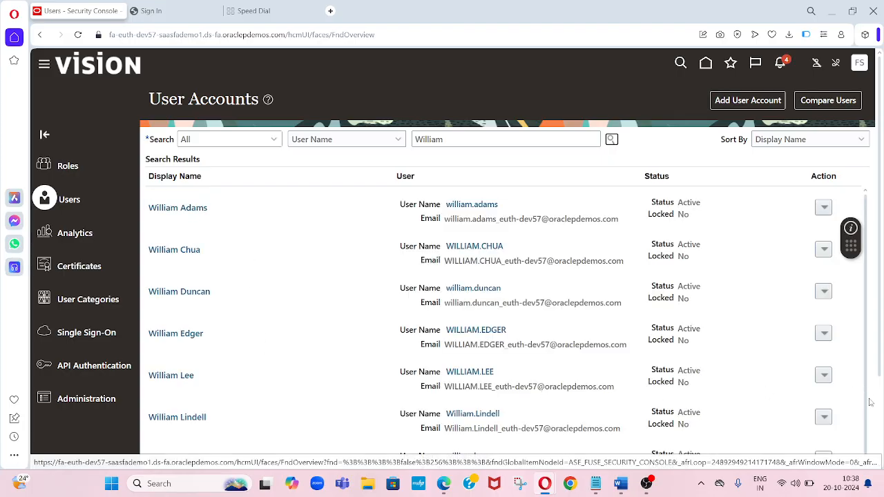
scroll(879, 468, "down", 2)
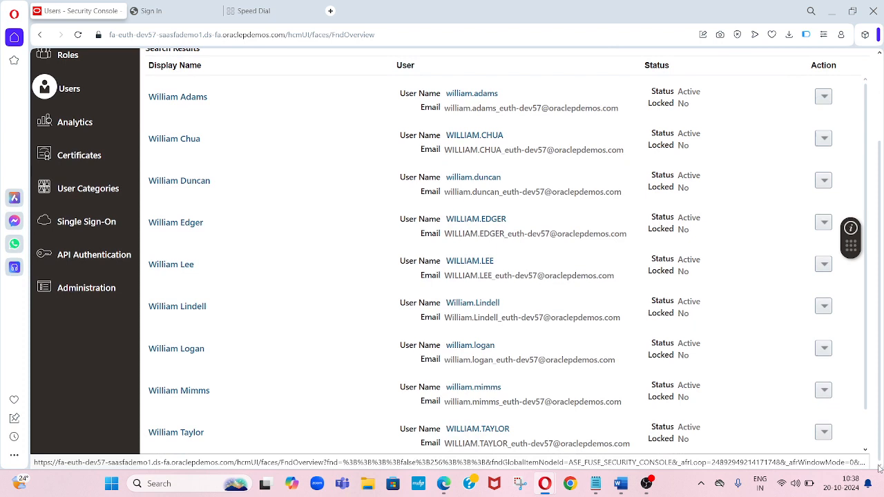
left_click(188, 433)
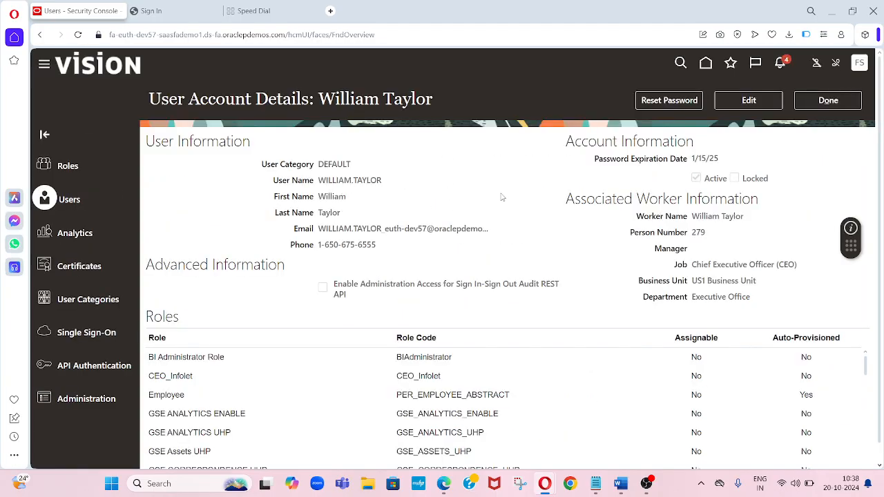
left_click_drag(354, 181, 387, 182)
left_click(393, 188)
left_click_drag(383, 183, 319, 183)
key("ctrl+c")
left_click(595, 483)
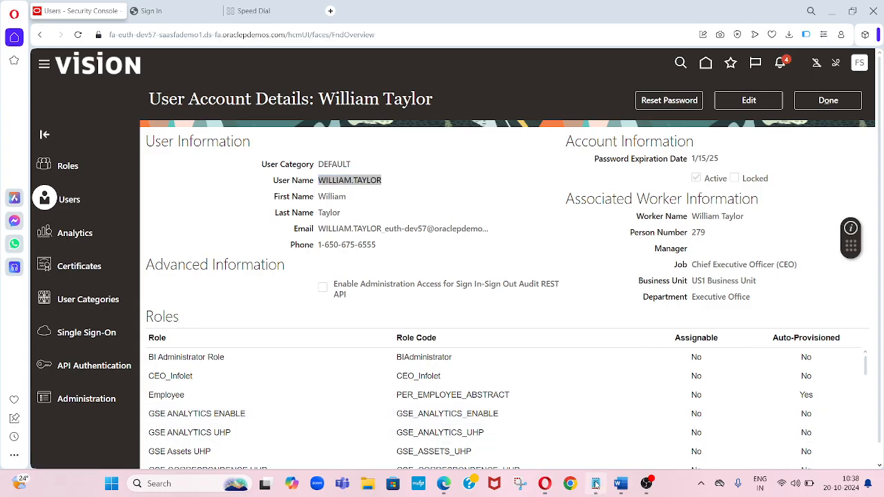
left_click(184, 346)
key("Return")
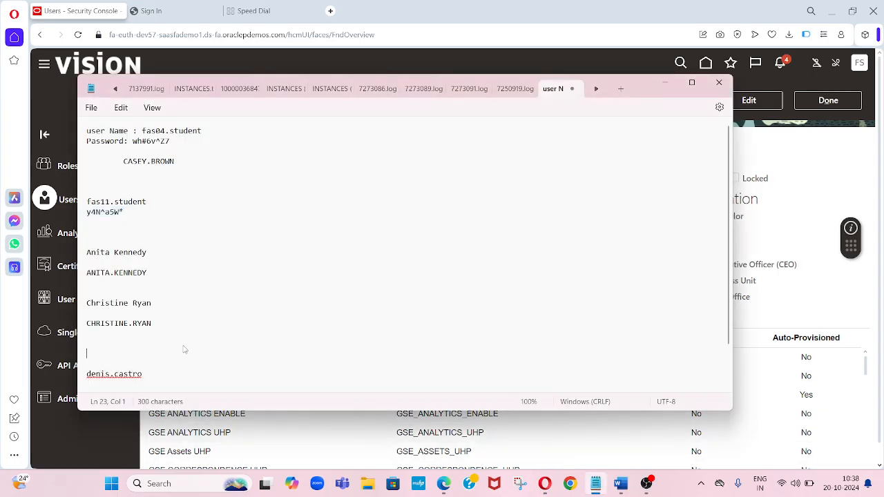
key("ctrl+v")
key("alt+Tab")
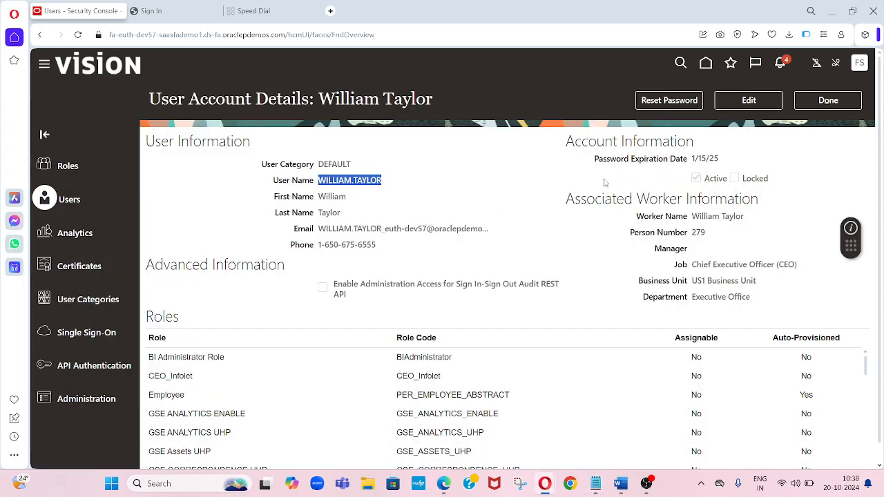
left_click(688, 101)
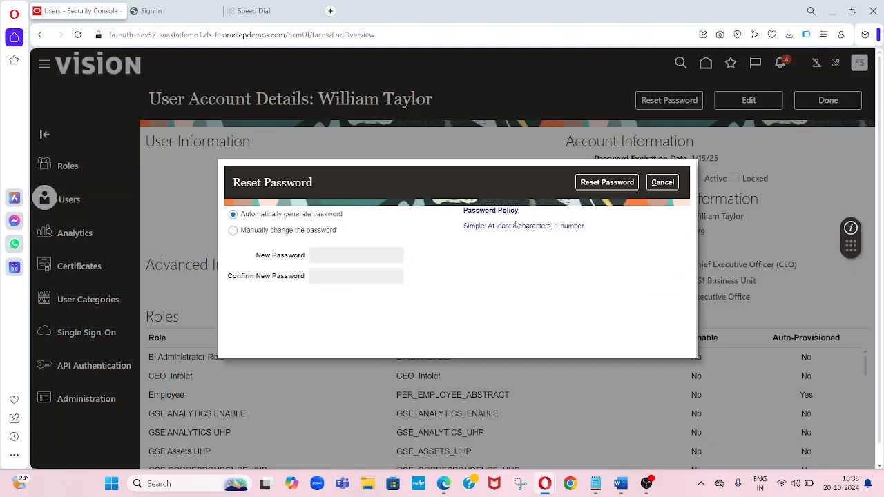
left_click(232, 230)
left_click(346, 255)
type("•")
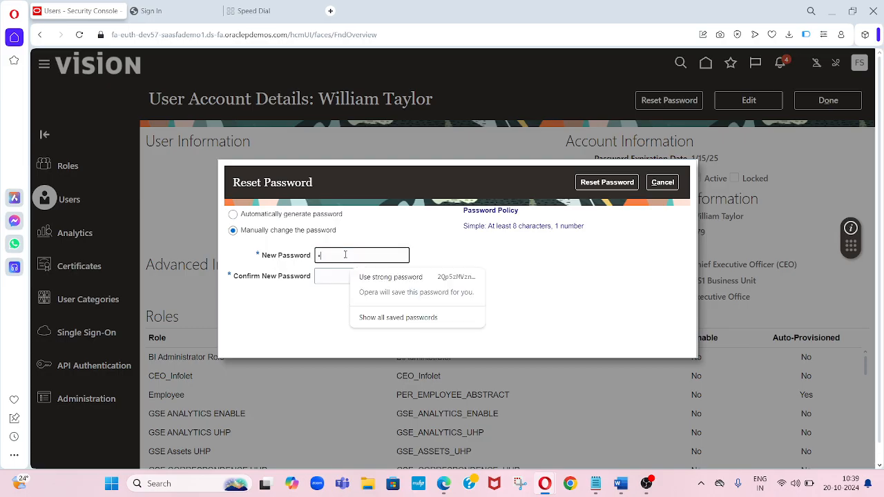
type("•••••••")
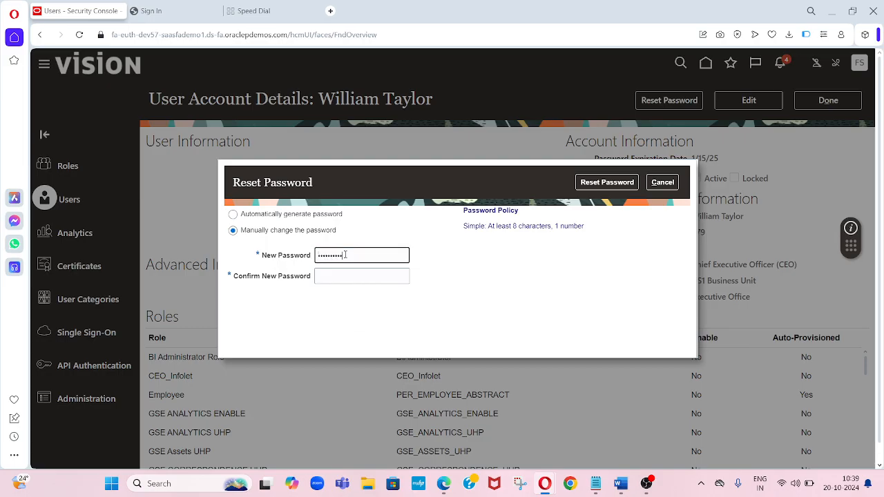
key("Tab")
type("•")
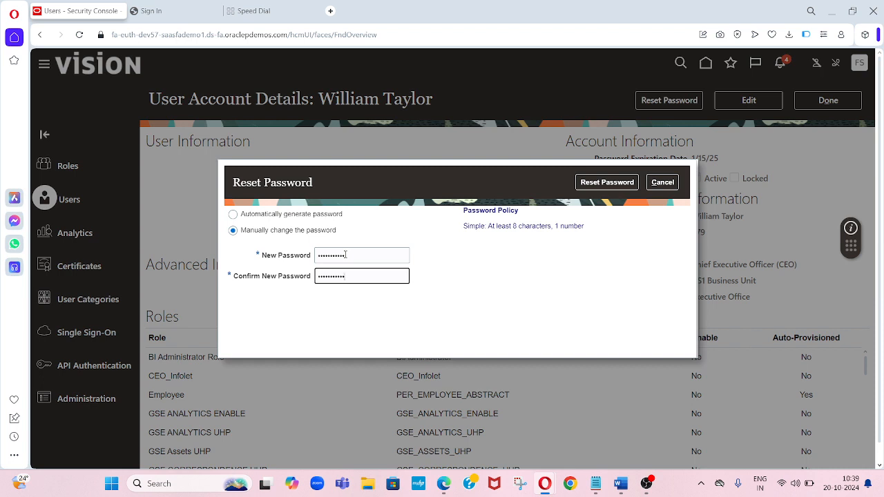
left_click(614, 182)
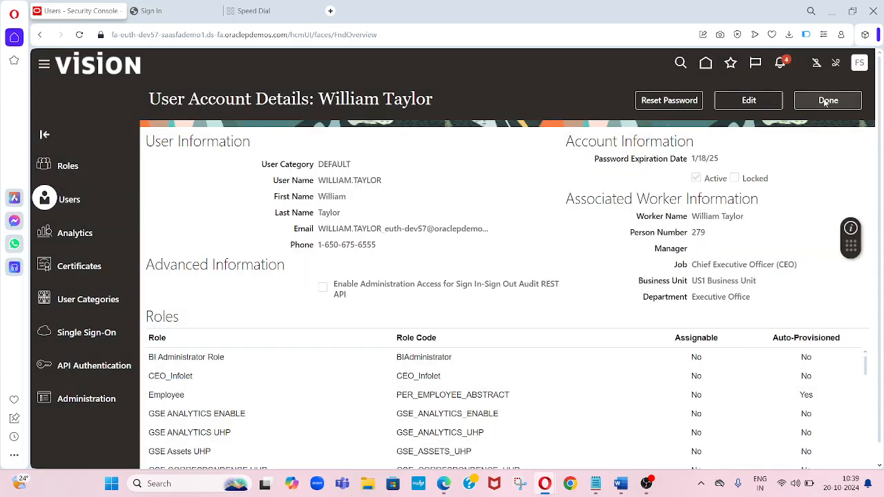
left_click(826, 101)
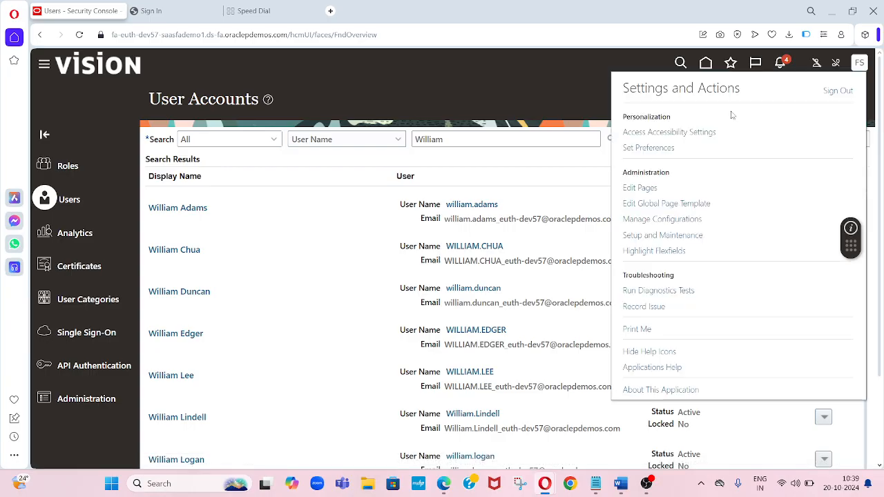
left_click(837, 90)
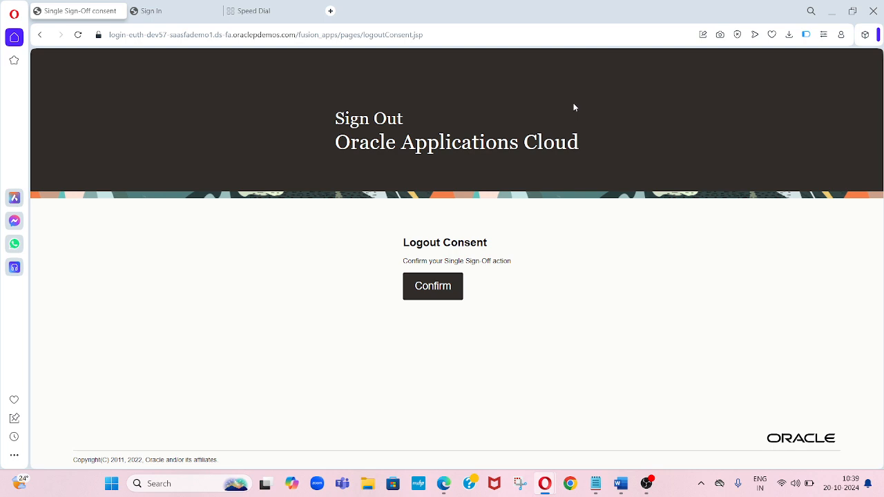
left_click(449, 292)
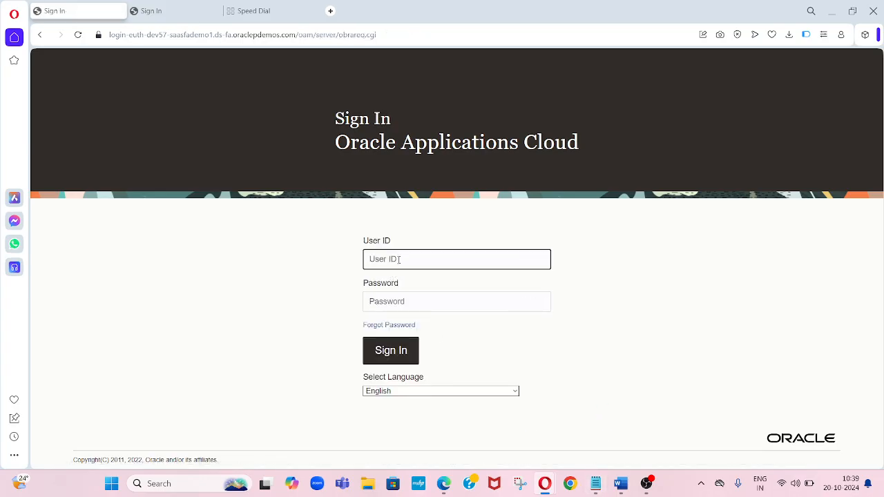
key("Tab")
type("•")
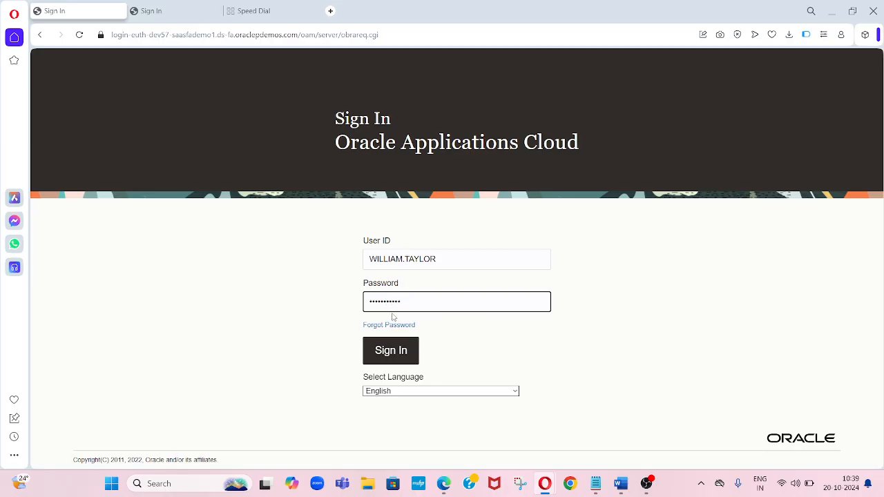
left_click(391, 350)
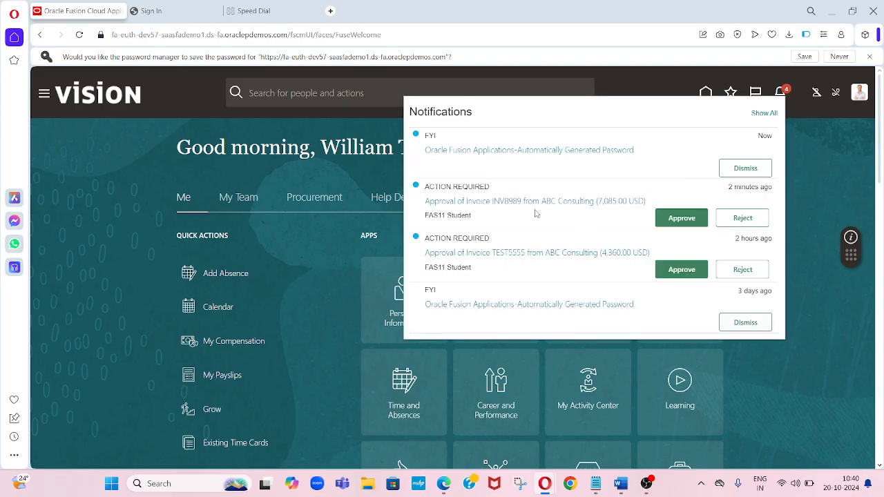
- Open the INV8989 approval notification and approve the invoice with the comment Approved
left_click(497, 202)
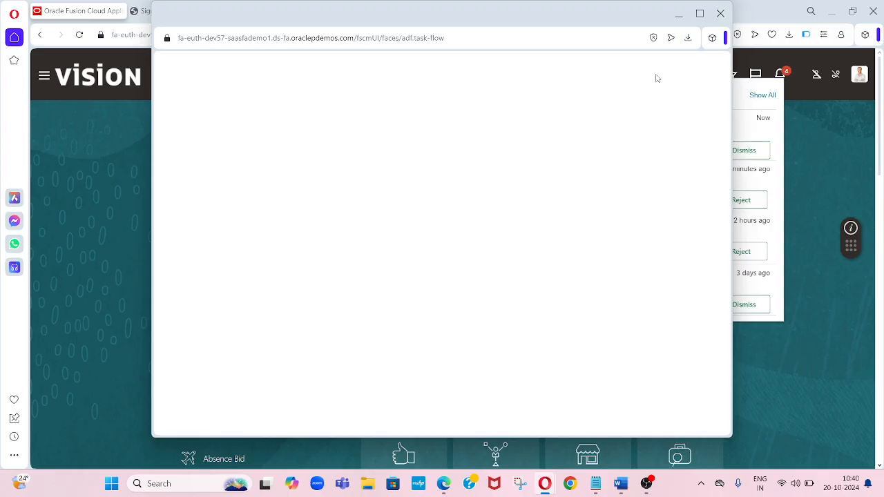
left_click(699, 13)
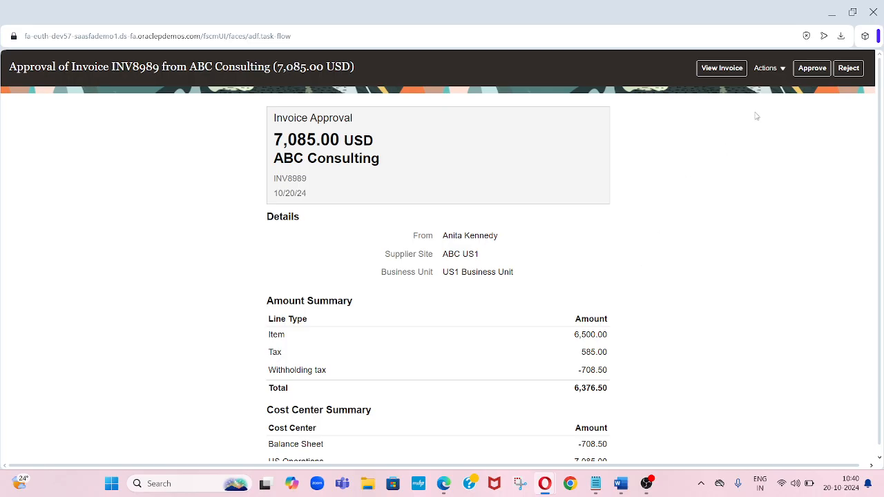
left_click(812, 71)
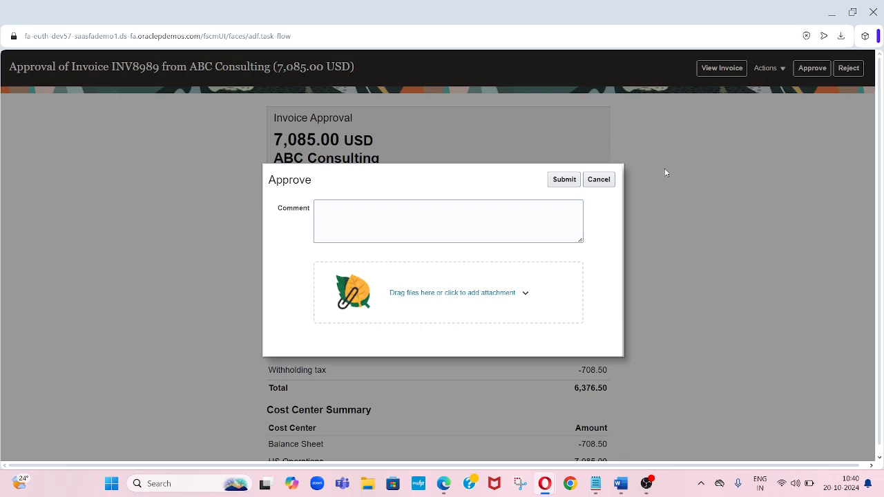
left_click(514, 223)
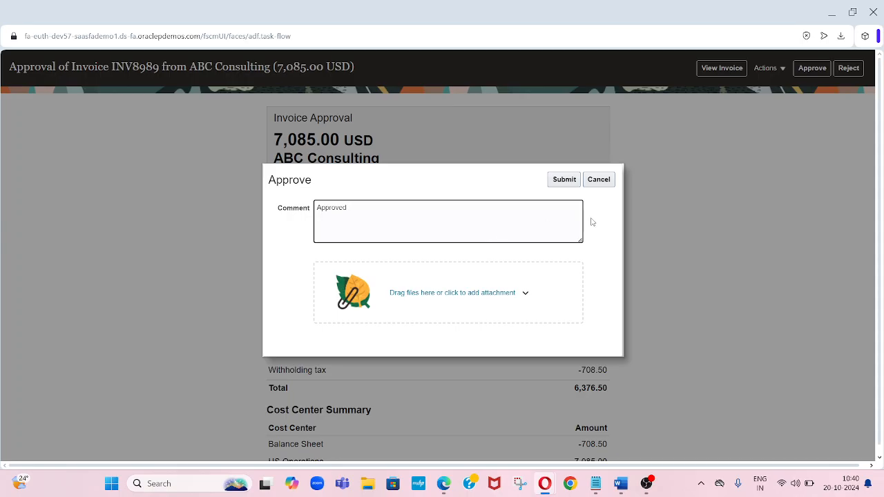
left_click(564, 181)
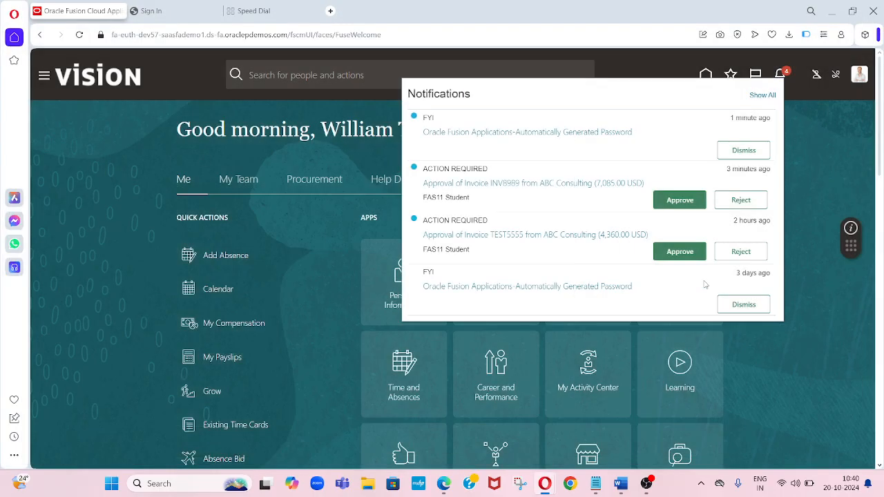
left_click(840, 165)
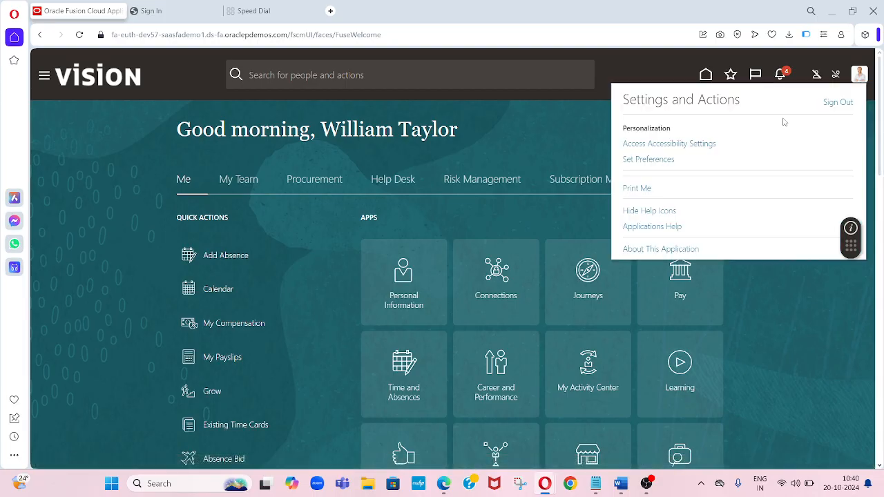
left_click(838, 102)
left_click(595, 483)
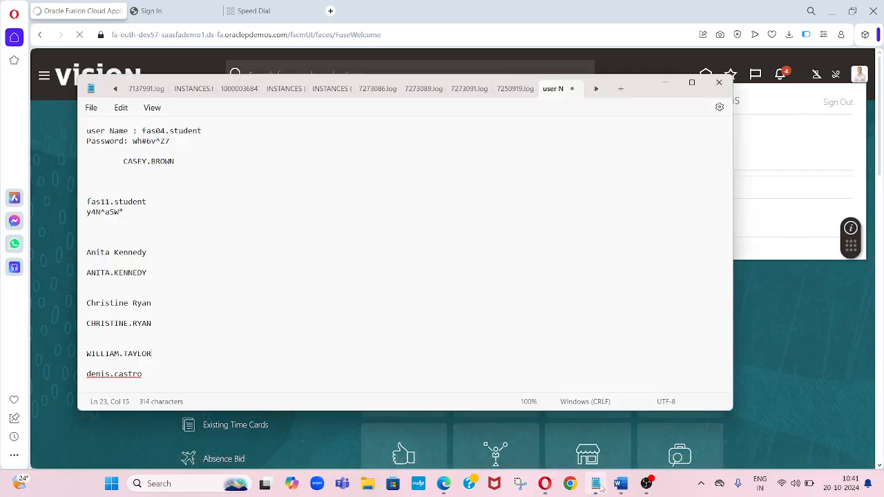
left_click(171, 209)
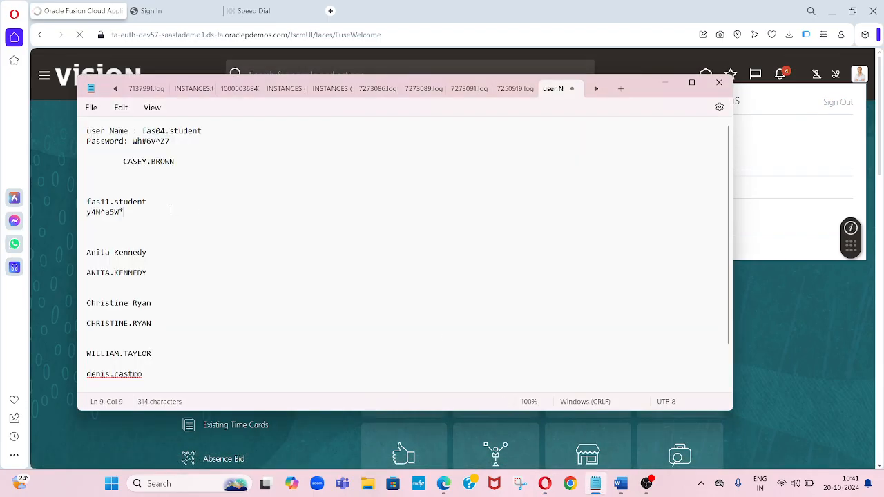
left_click(161, 205)
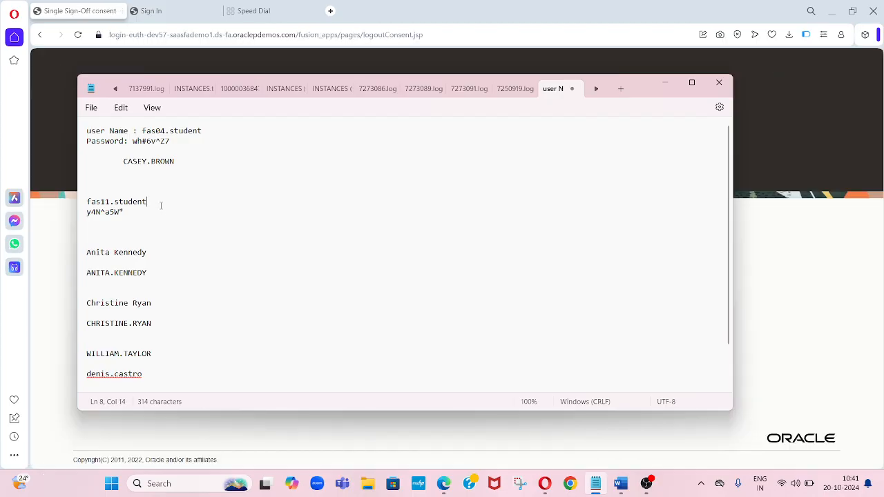
left_click(127, 211)
key("shift+Left")
key("shift+Left")
key("shift+Left")
key("shift+Left")
key("shift+Left")
key("shift+Left")
key("shift+Left")
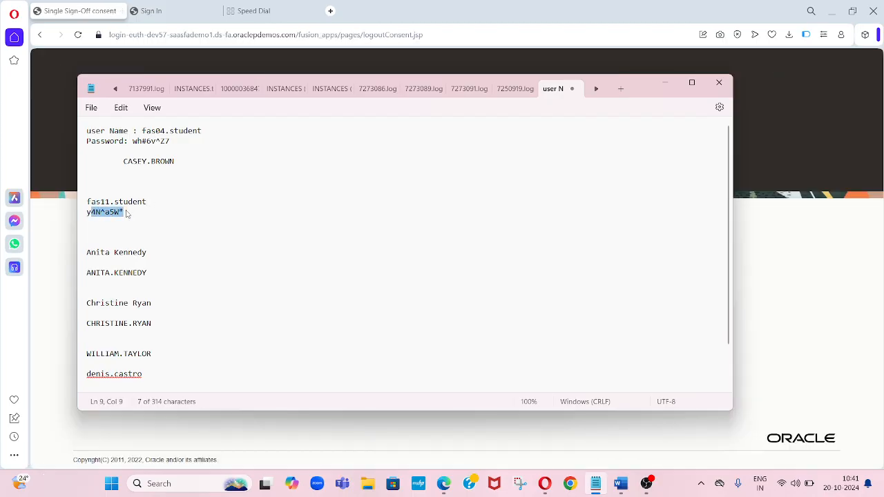
key("alt+Tab")
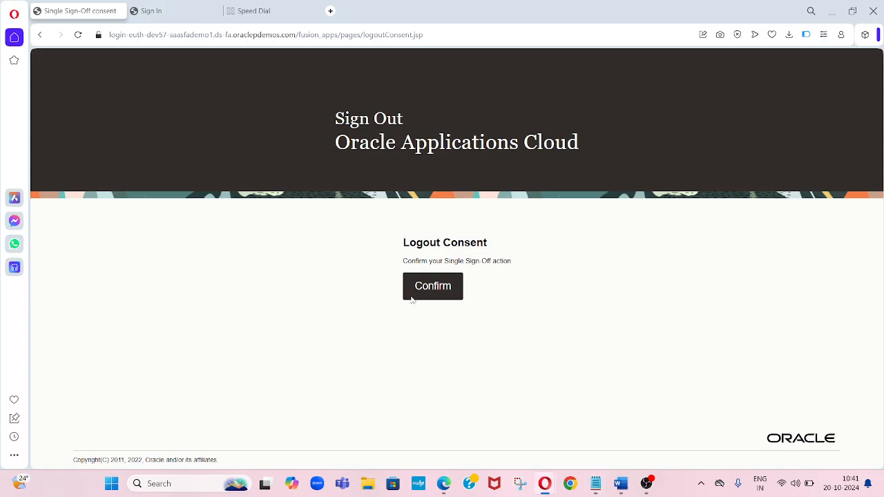
- Confirm the sign-out and sign in as the creator with the creator's user ID and pasted password
left_click(430, 294)
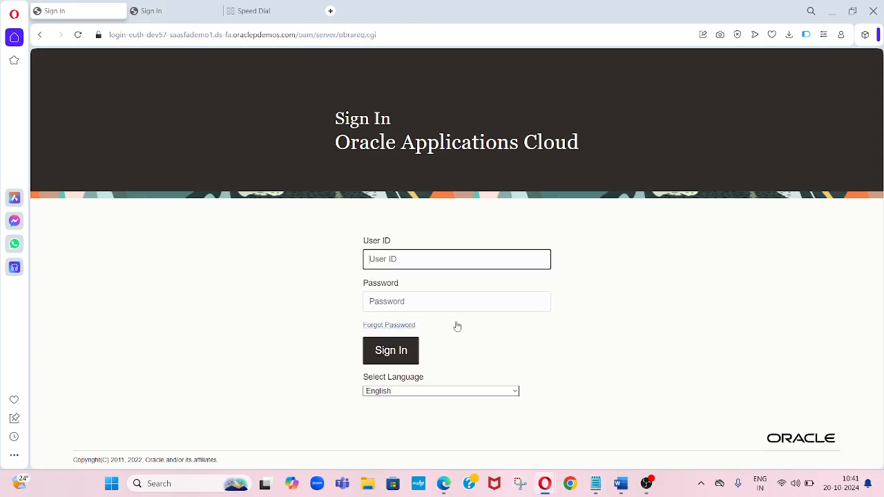
key("Tab")
key("ctrl+v")
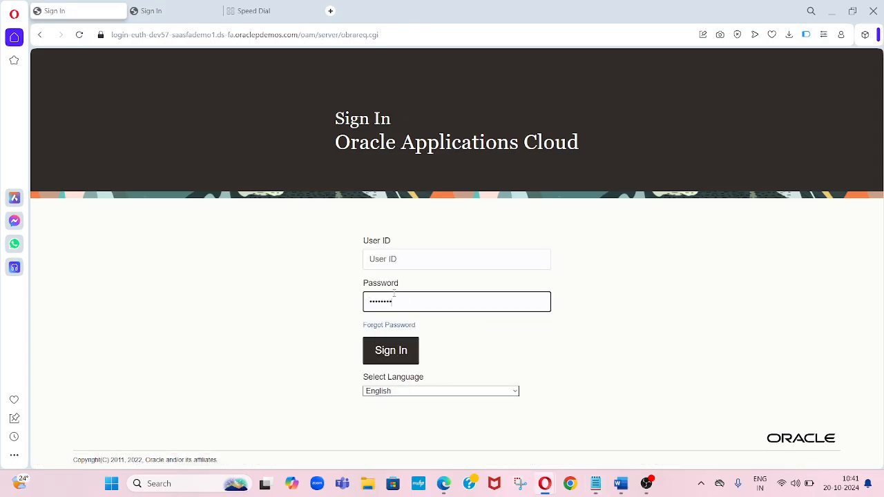
key("shift+Tab")
type("fas")
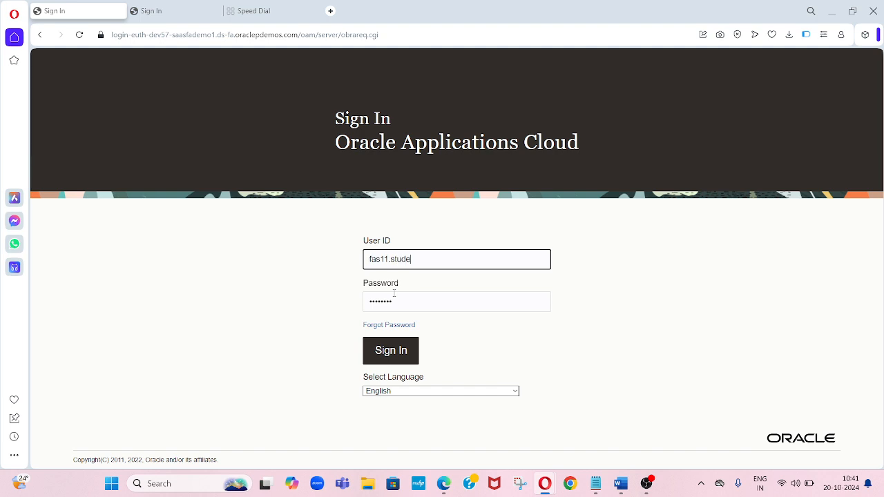
left_click(394, 348)
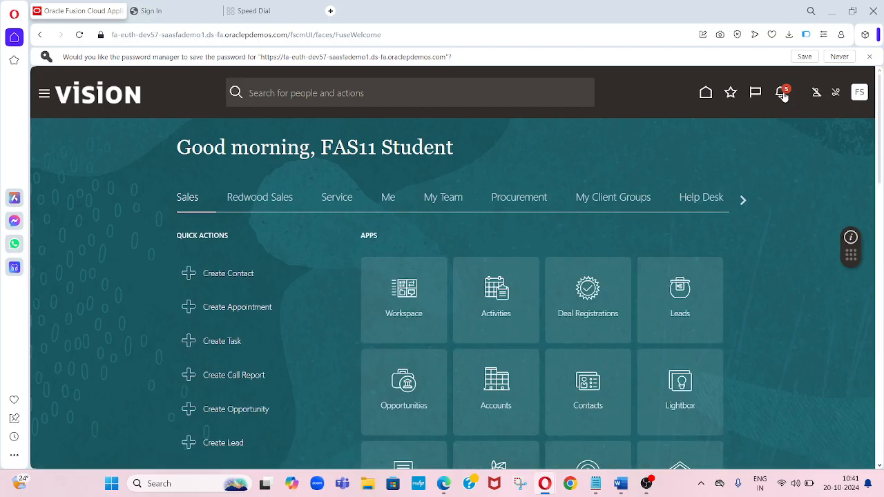
- Check the notifications list for the INV8989 approval, then close it
left_click(782, 96)
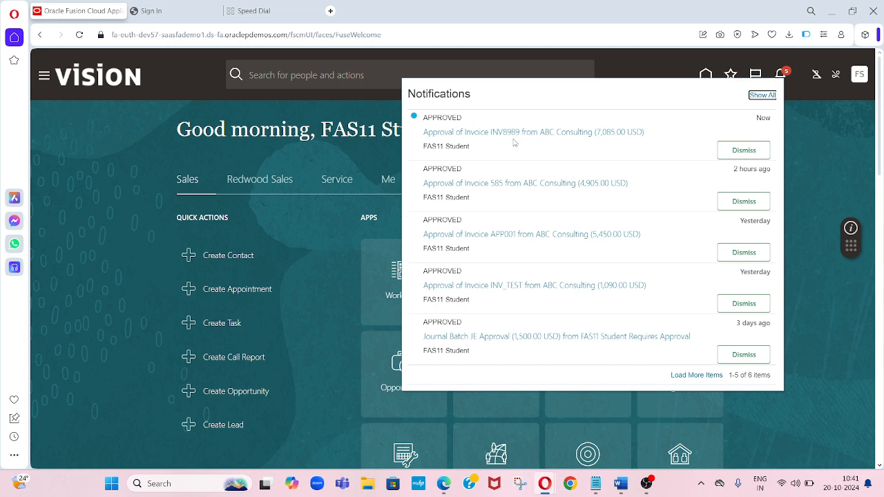
left_click(797, 155)
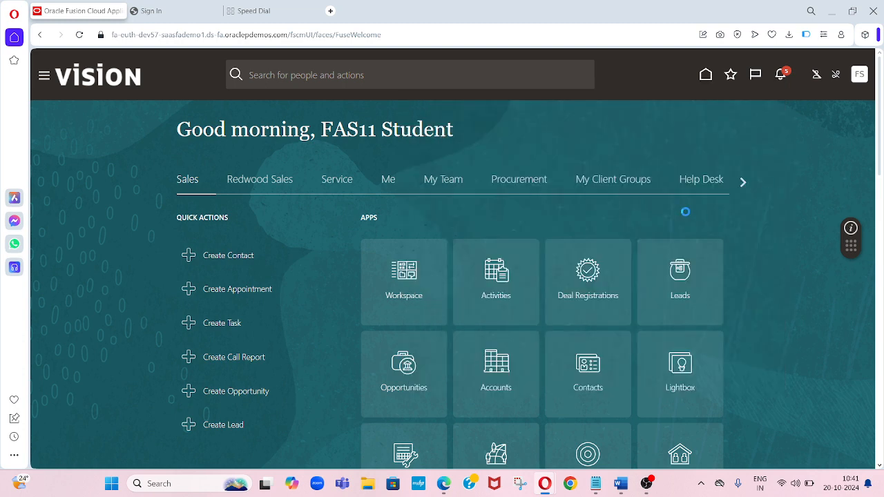
- Go to Payables and open invoice INV8989 from the Invoices workbench
left_click(744, 182)
left_click(744, 183)
left_click(744, 182)
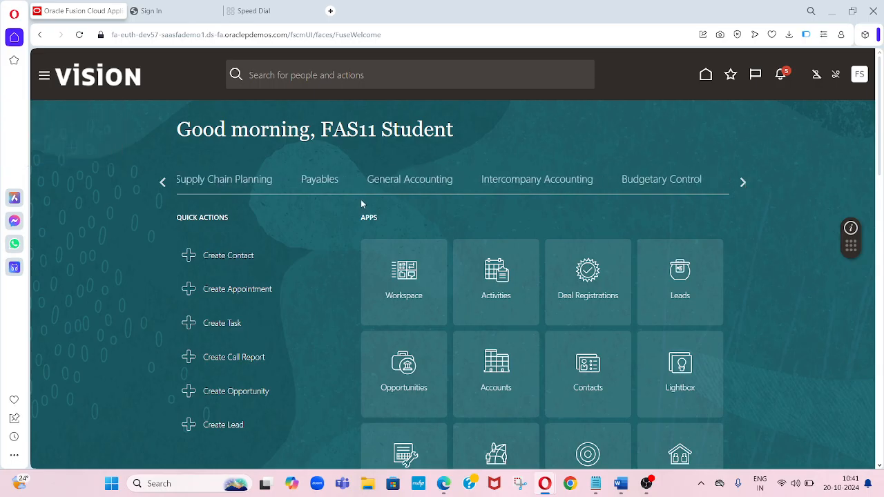
left_click(314, 181)
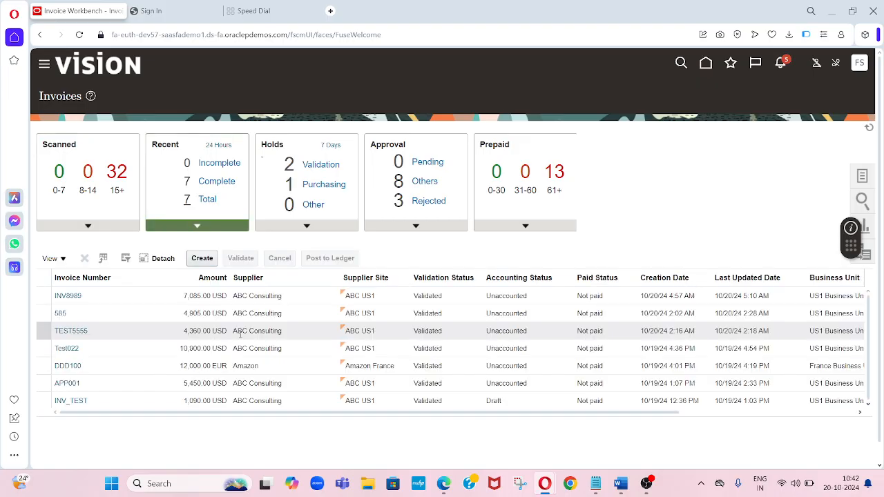
left_click(67, 296)
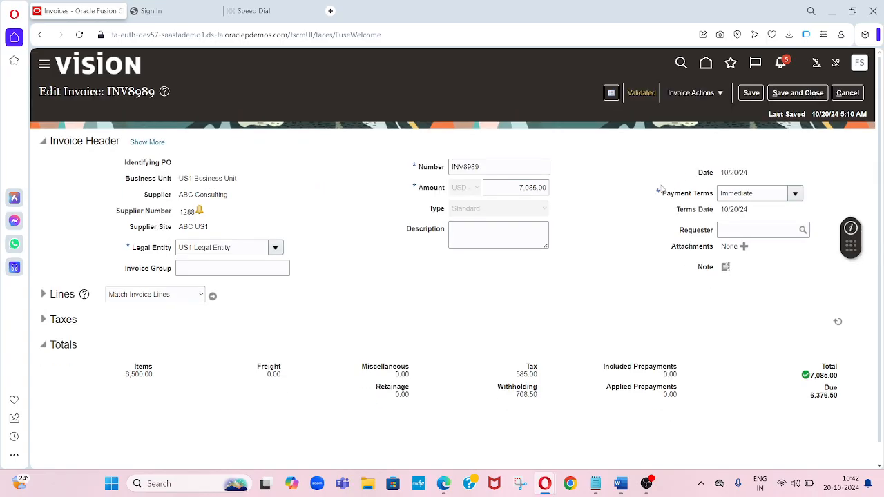
- Open INV8989's approval and notification history and scroll through all approval entries
left_click(718, 101)
left_click(712, 231)
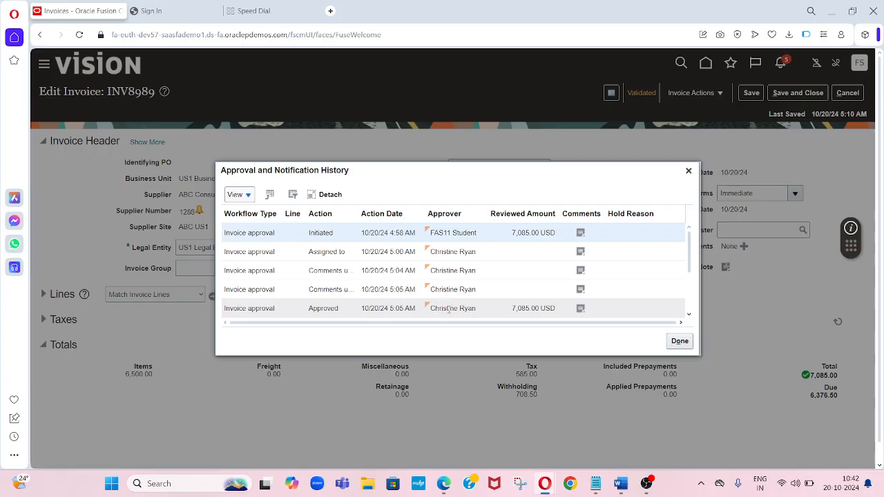
left_click(690, 316)
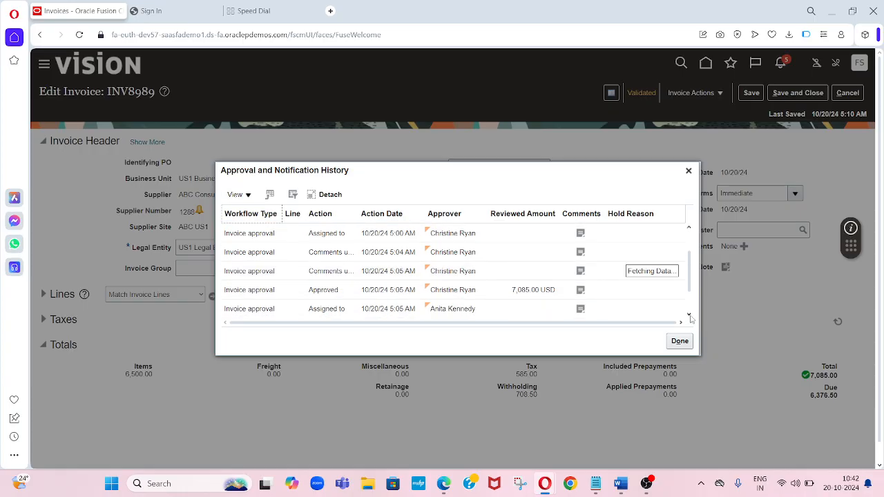
scroll(486, 291, "down", 1)
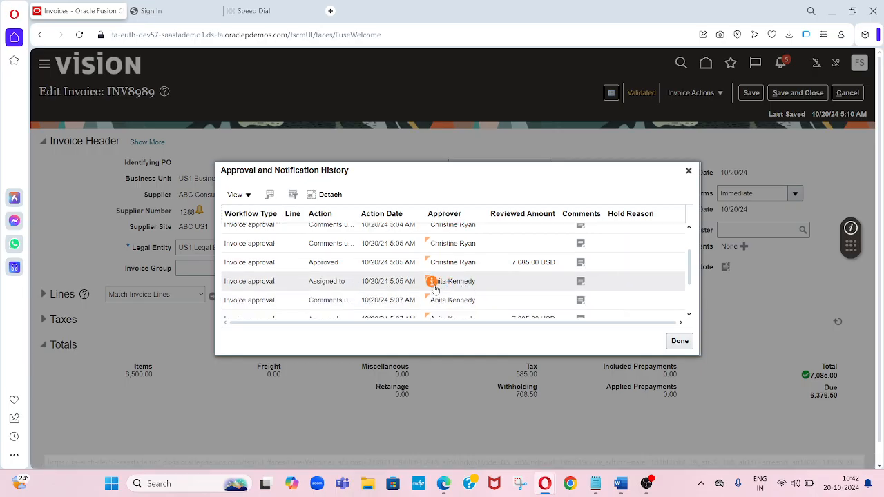
left_click(688, 316)
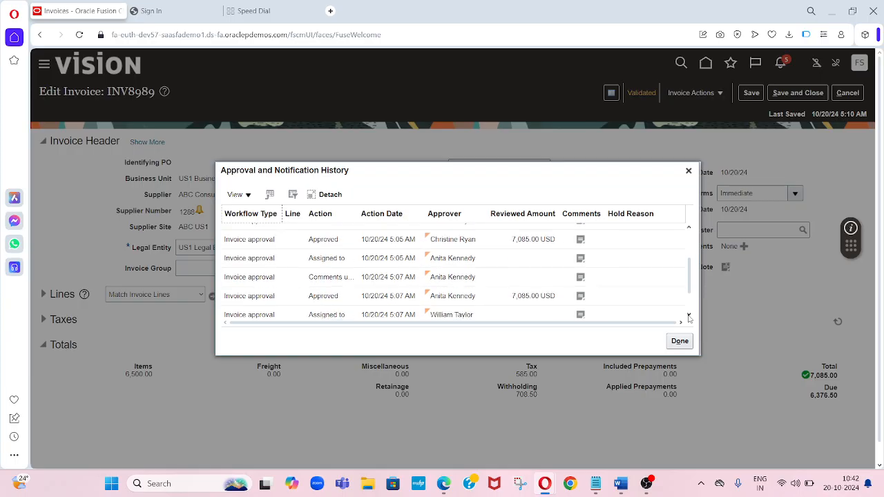
left_click(688, 315)
left_click(688, 316)
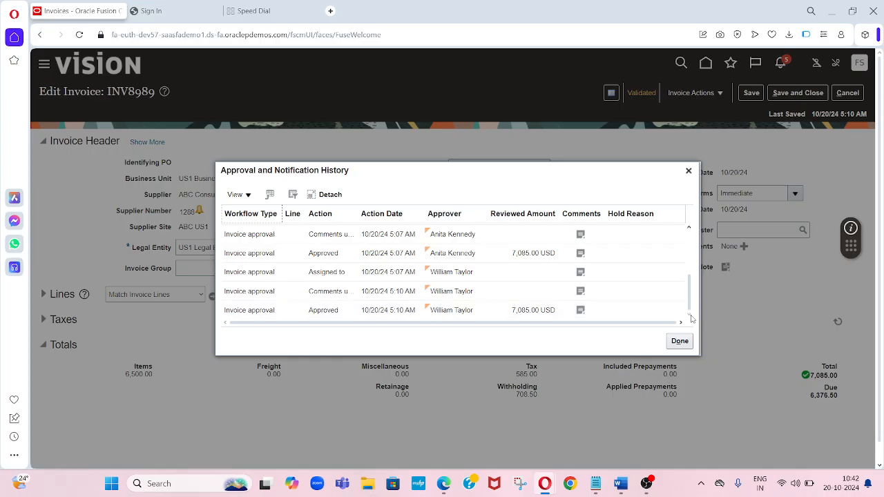
left_click(688, 232)
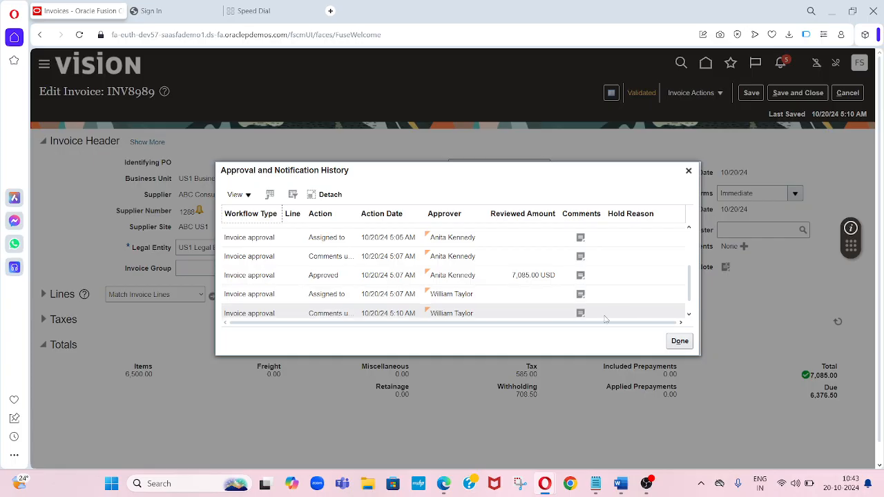
left_click(579, 313)
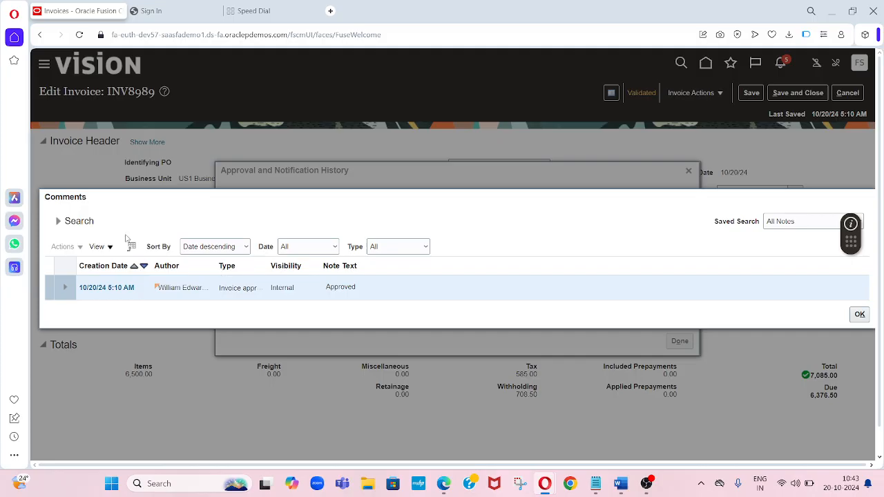
left_click(58, 221)
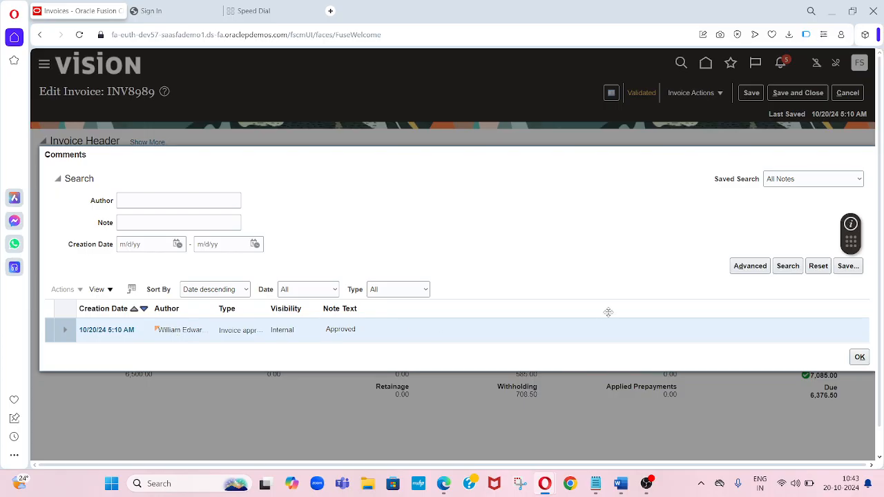
left_click(858, 357)
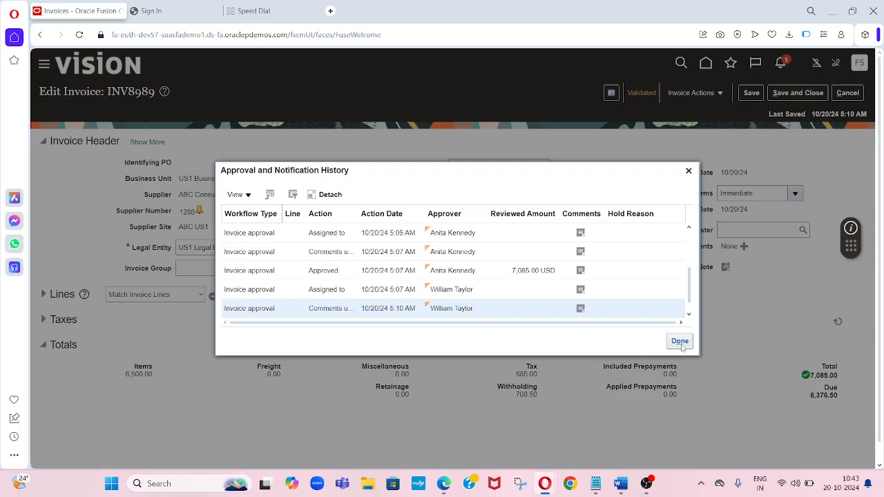
left_click(688, 170)
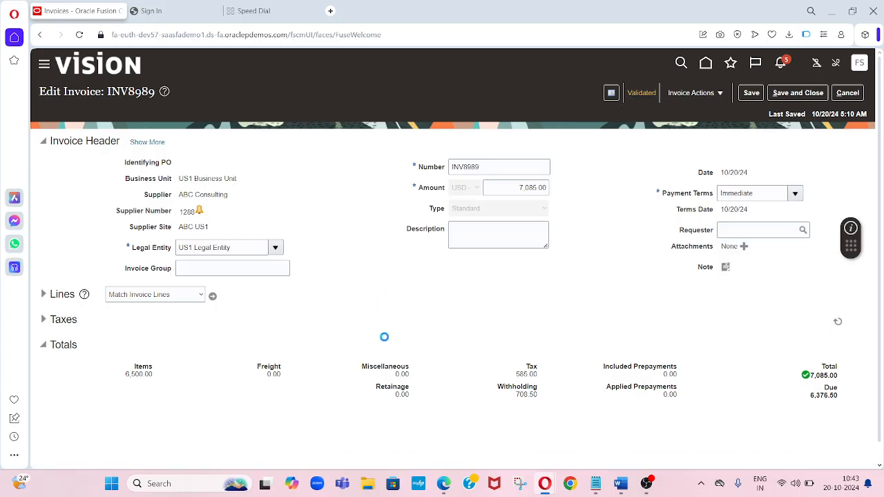
- Open the Transaction Manager, filter transactions to Completed, and open the INV8989 invoice approval summary
scroll(474, 439, "down", 6)
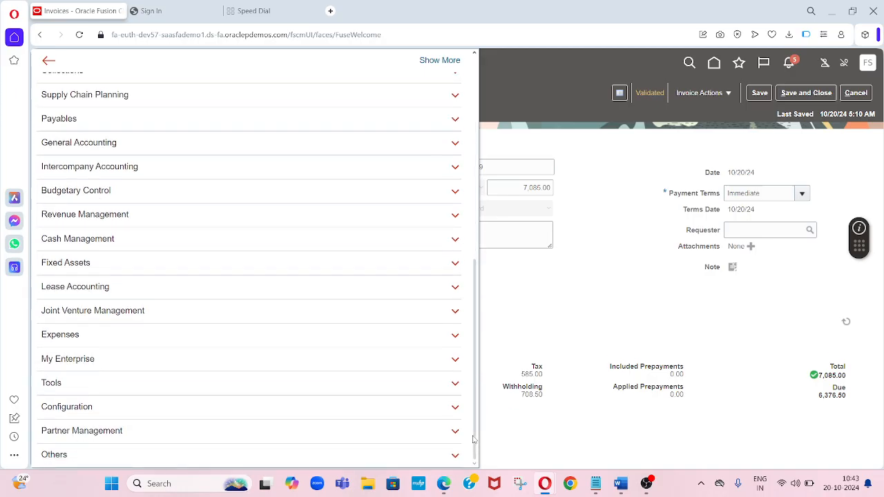
left_click(103, 385)
scroll(297, 415, "down", 2)
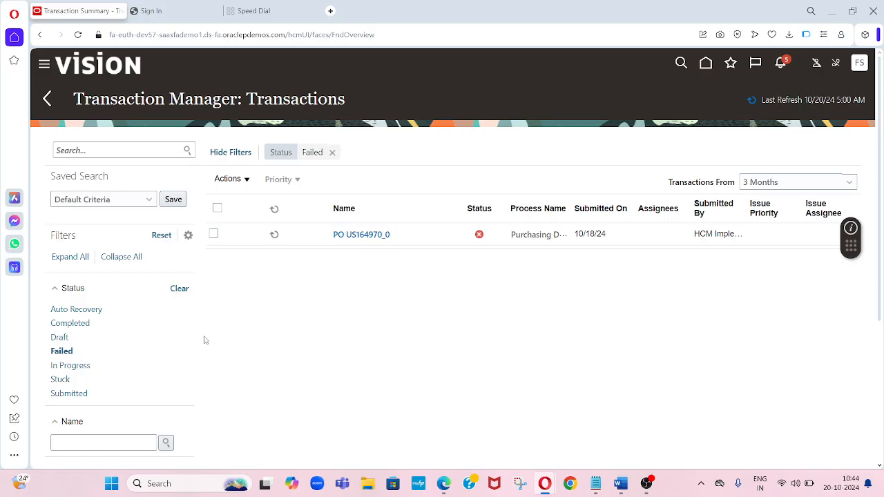
left_click(64, 328)
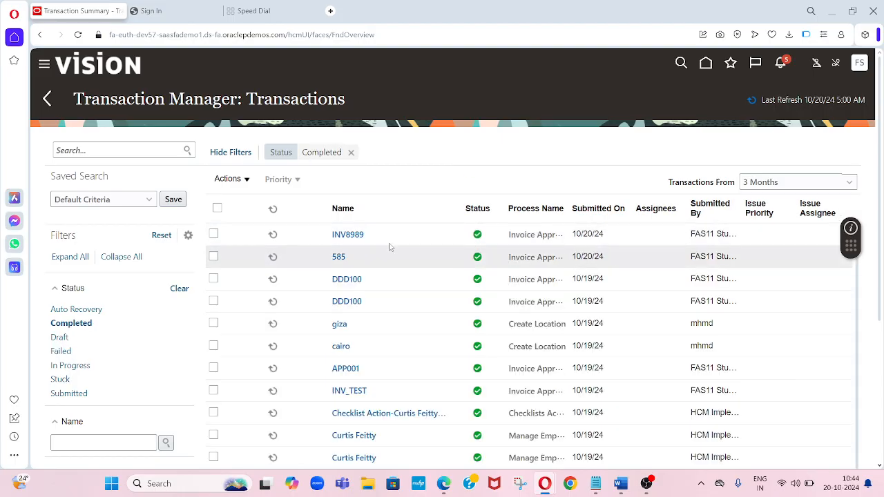
left_click(348, 236)
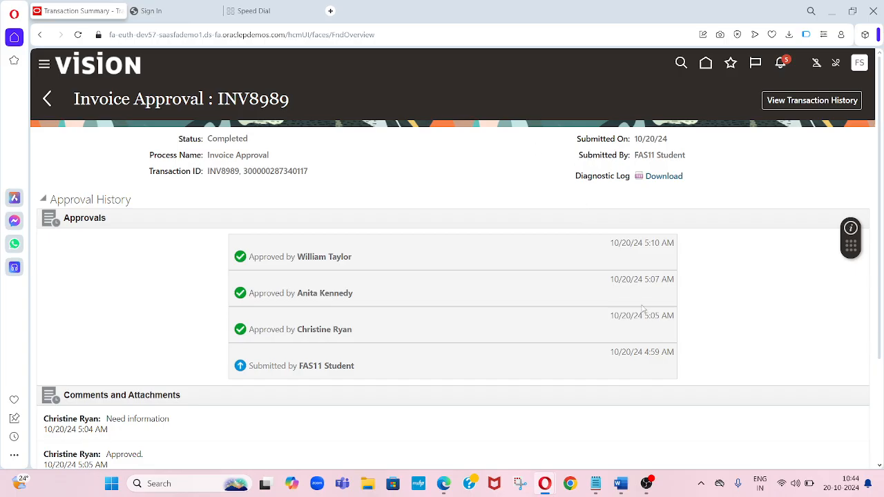
left_click(443, 487)
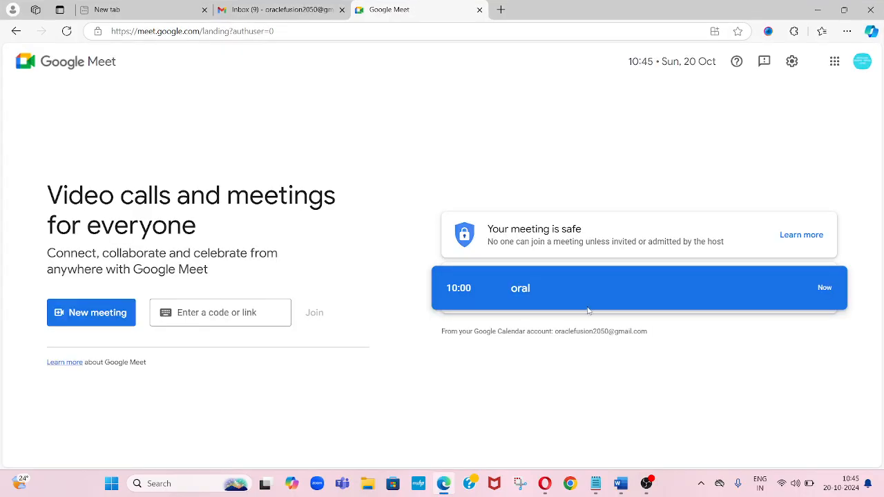
left_click(284, 18)
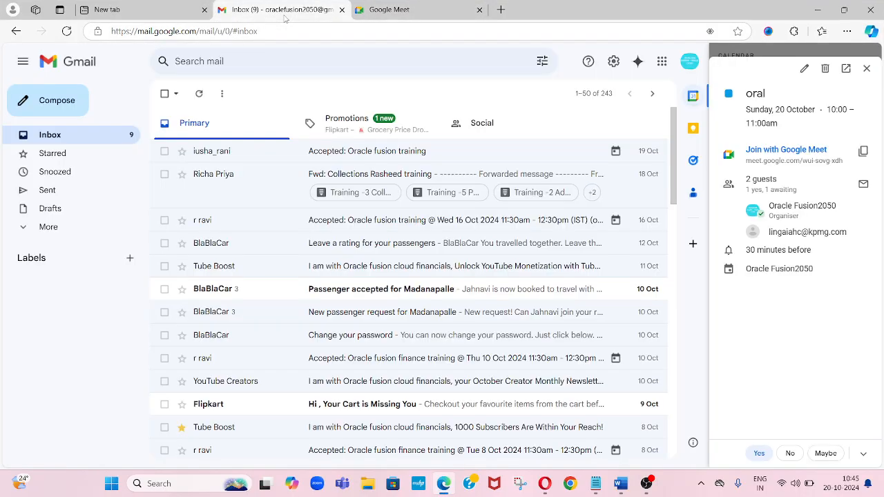
left_click(413, 13)
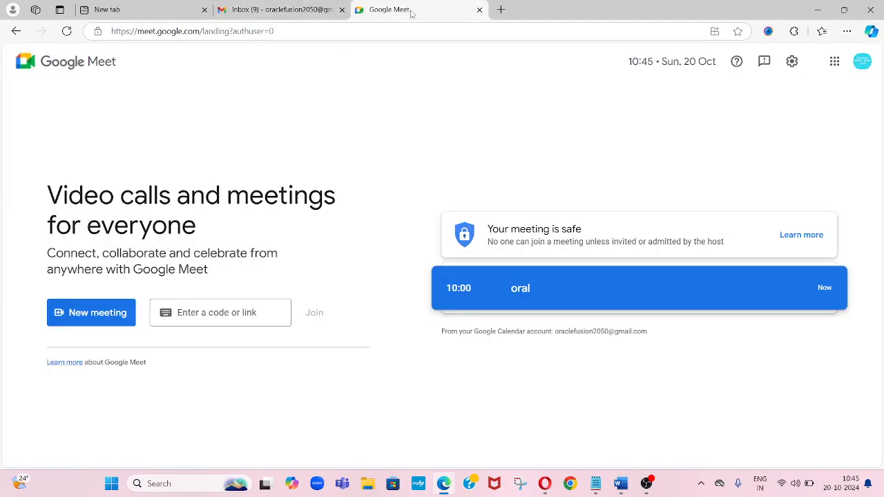
left_click(646, 483)
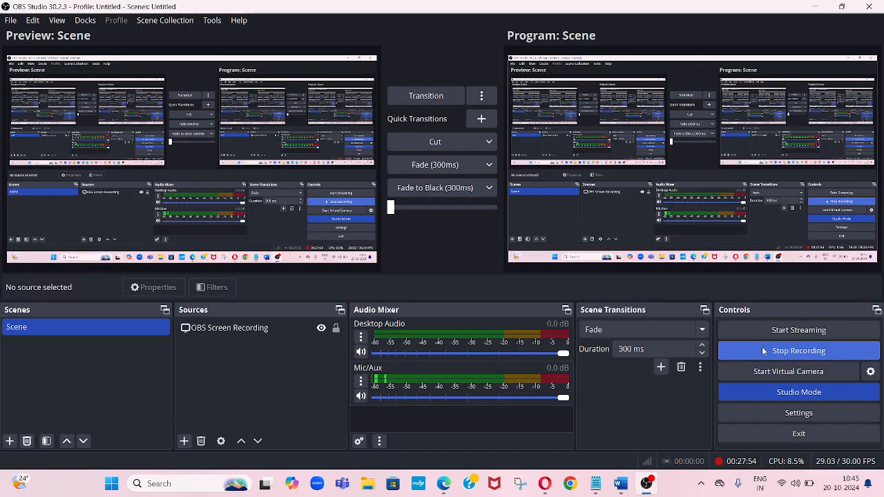